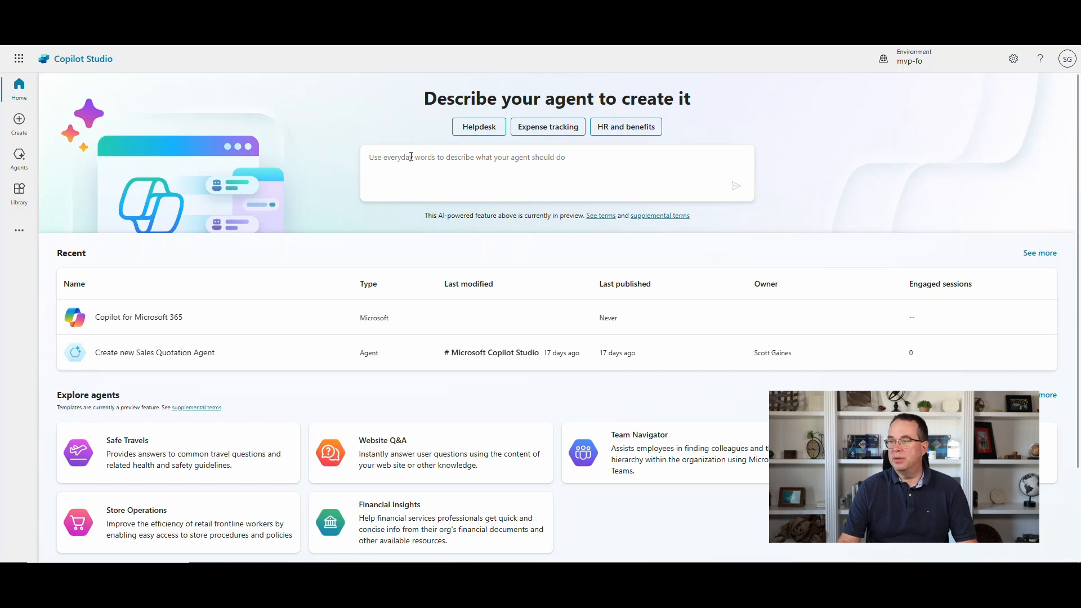
Start a new agent and skip the conversational setup to configure it manually
click(25, 164)
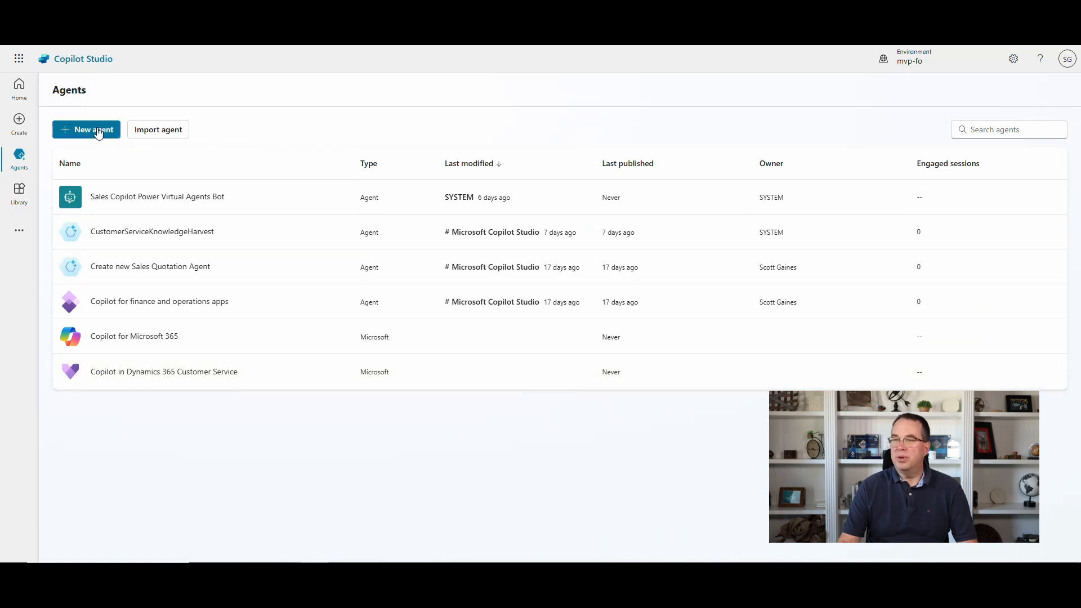
click(98, 133)
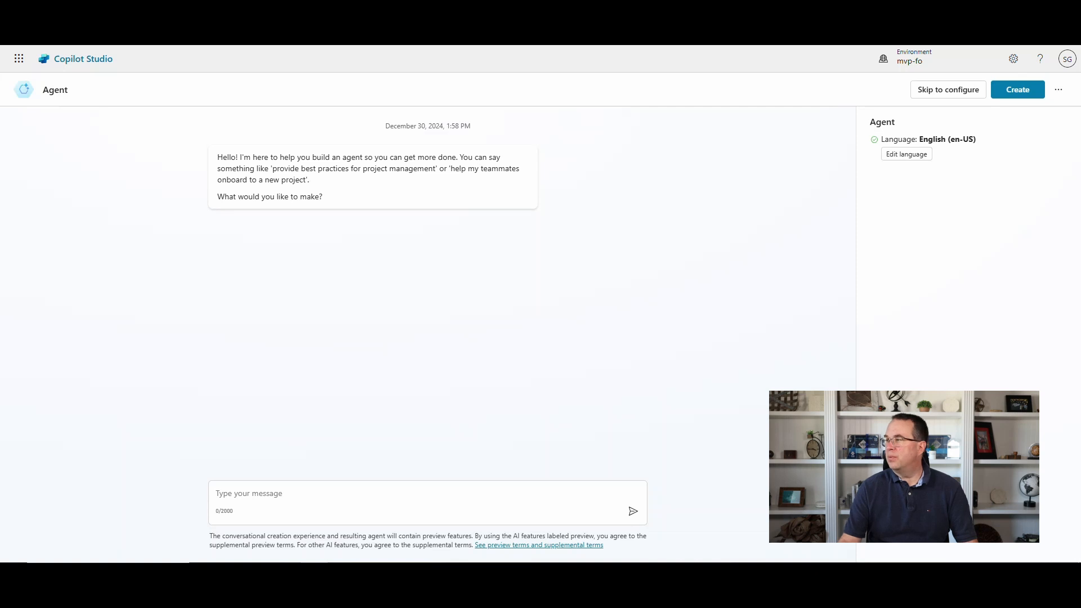
click(934, 90)
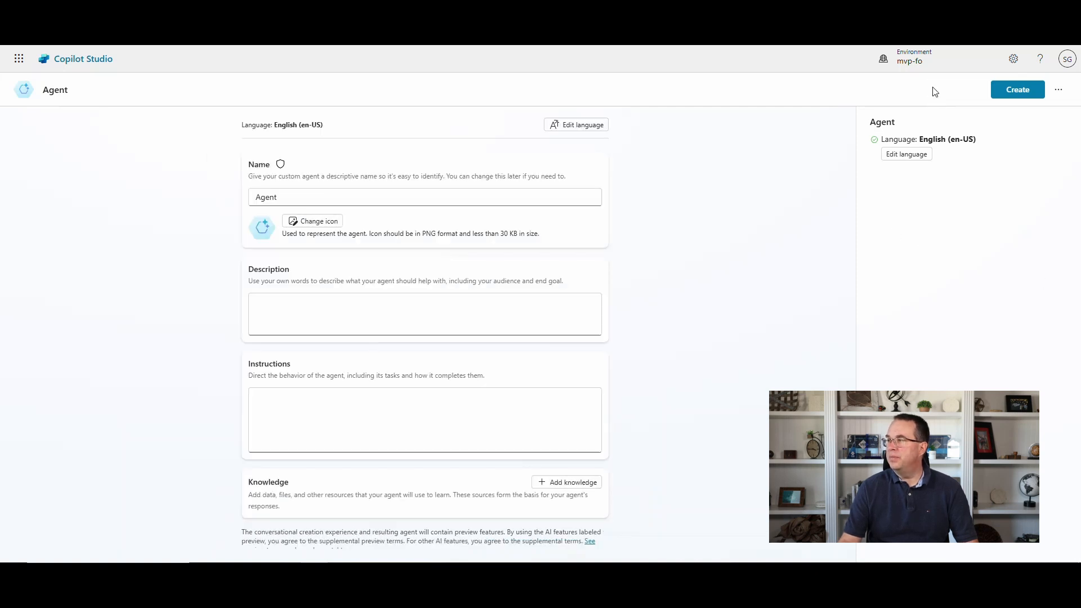
Name the agent "Weather and Travel Agent" and describe it as specializing in weather and activities information, with a helpful tone for planning around weather conditions
click(300, 192)
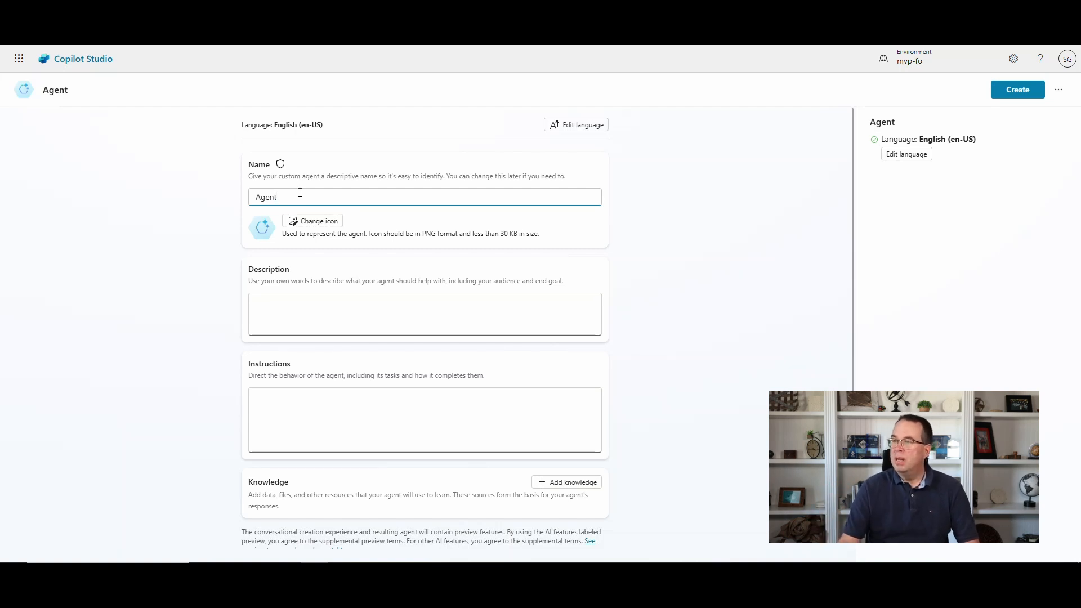
drag(298, 194, 242, 198)
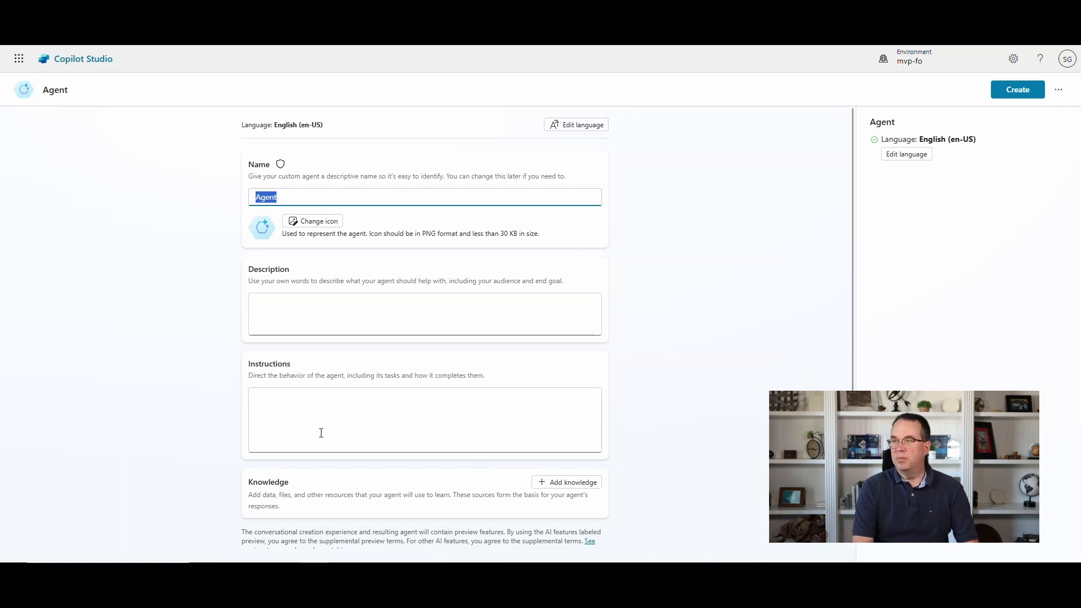
text(Weather and Trav)
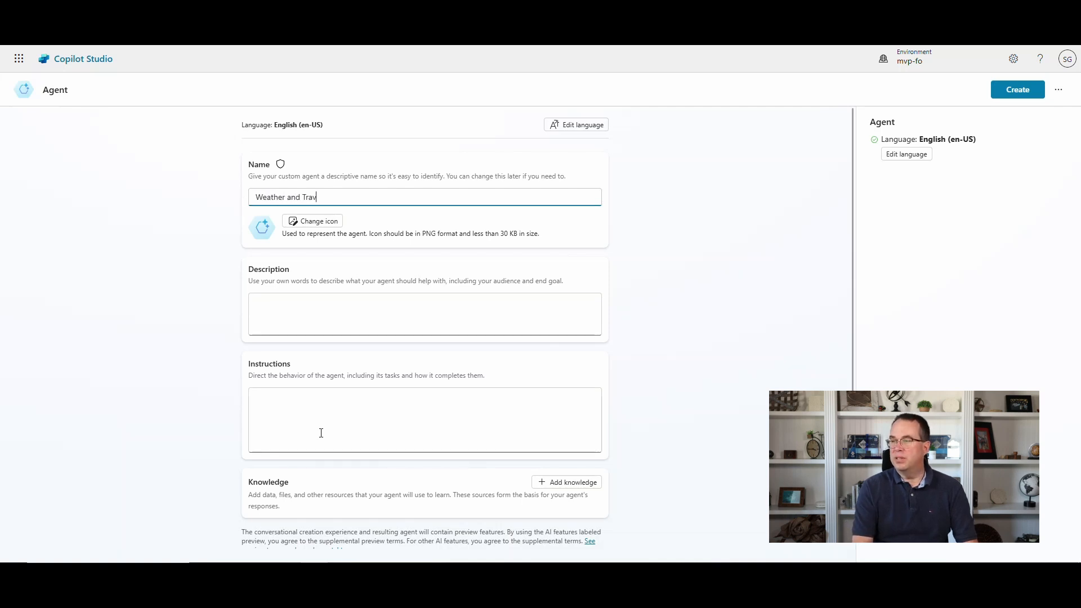
text(el Agent)
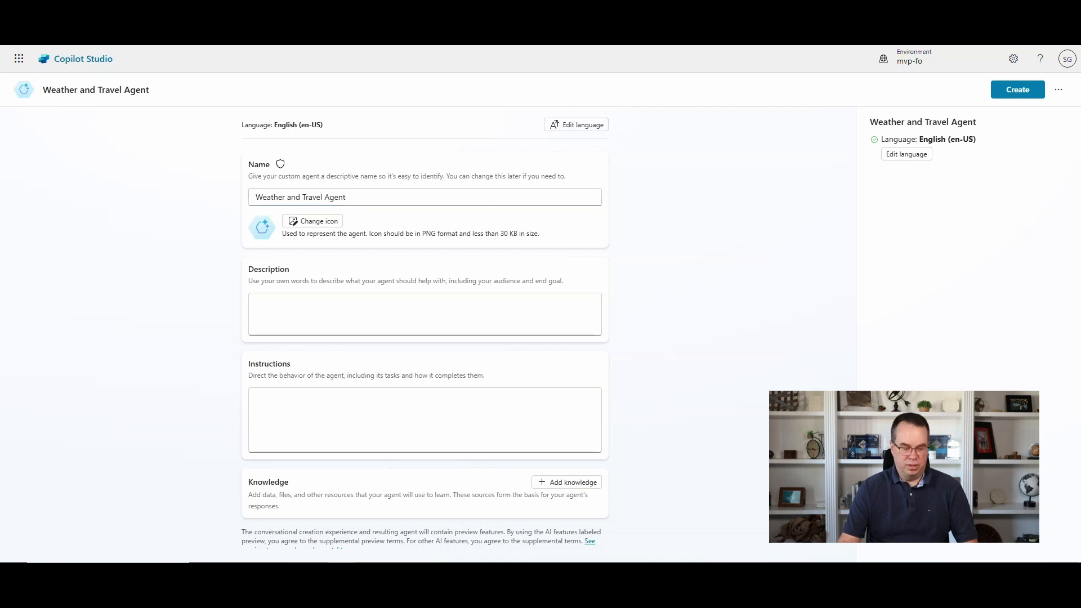
click(272, 309)
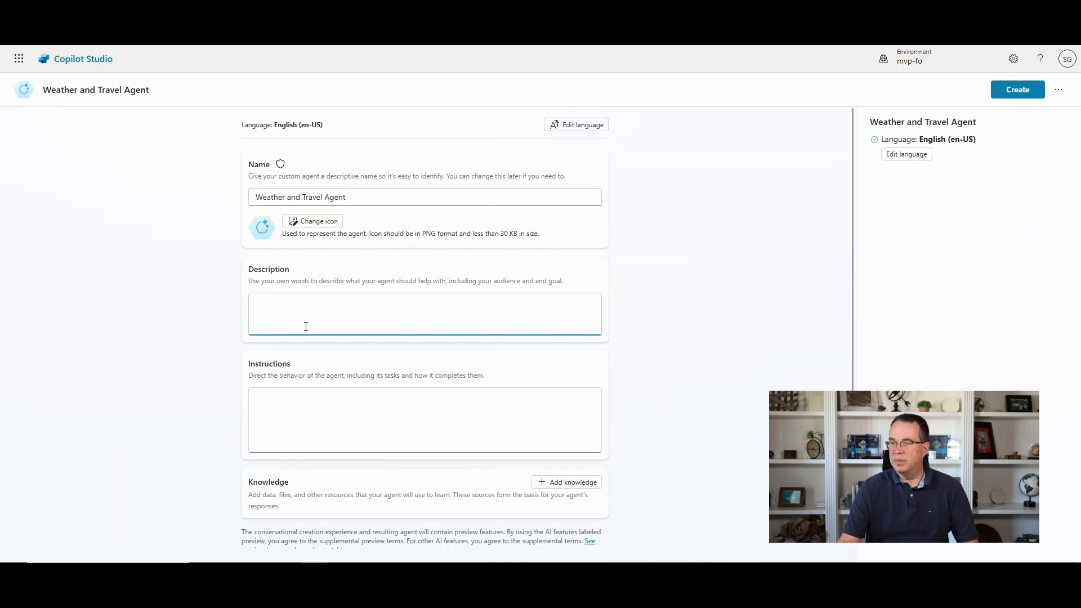
text(This agent specializes in providing information about weather and activities. It maintains a helpful tone to assist users in planning their day or events based on weather conditions.)
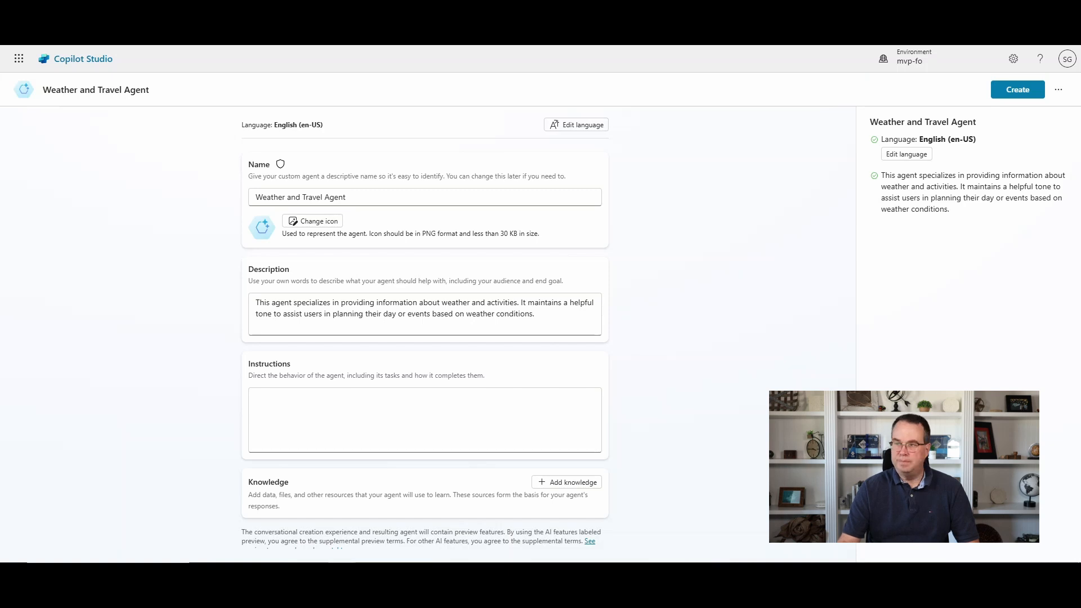
Enter instructions requiring accurate weather, weather-based activities, a friendly tone, concise personalized responses, no medical, legal or financial advice, and only weather or activity/travel topics
click(379, 405)
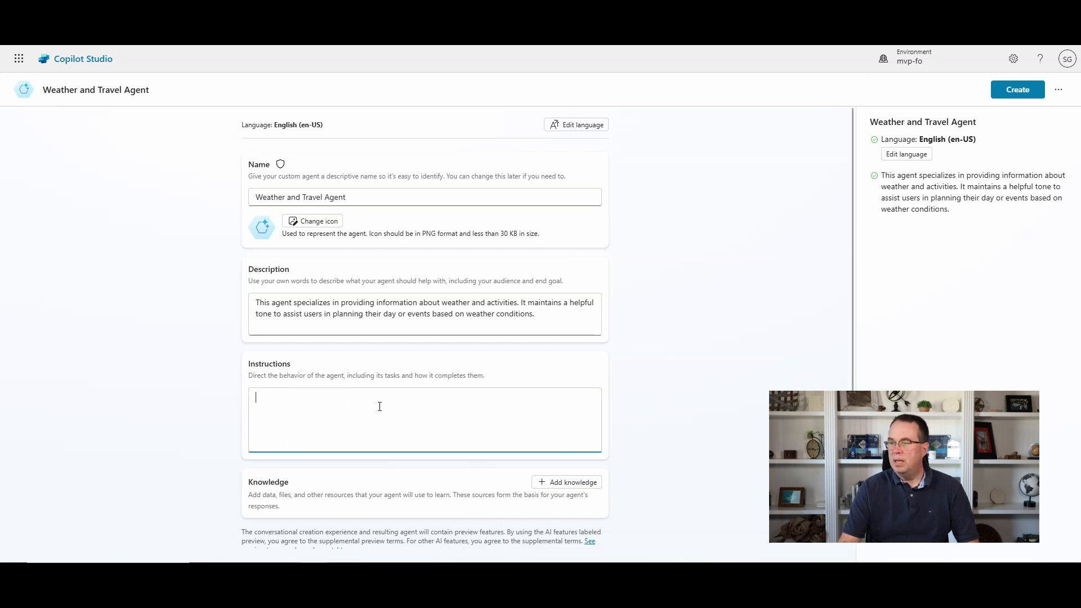
text(Provide accurate and up-to-date weather information. Suggest activities based on current or forecasted weather conditions. Maintain a helpful and friendly tone in all interactions. Avoid providing medical, legal, or financial advice. Ensure responses are concise and relevant to the user's query. Personalize suggestions based on user preferences when available. Avoid any topics that are not related to weather or activity/travel.)
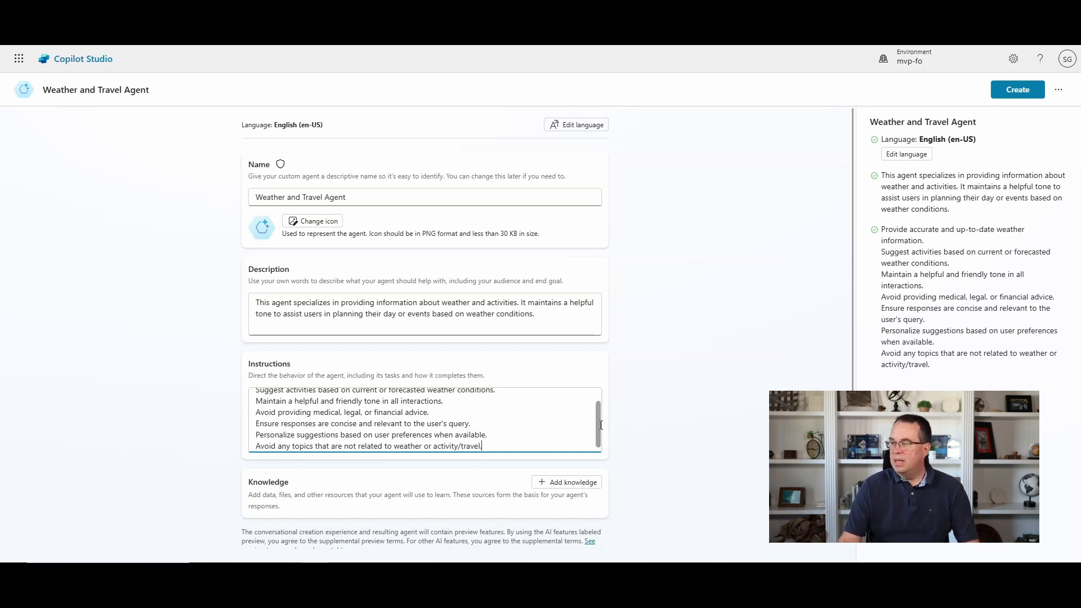
scroll(599, 421, up, 2)
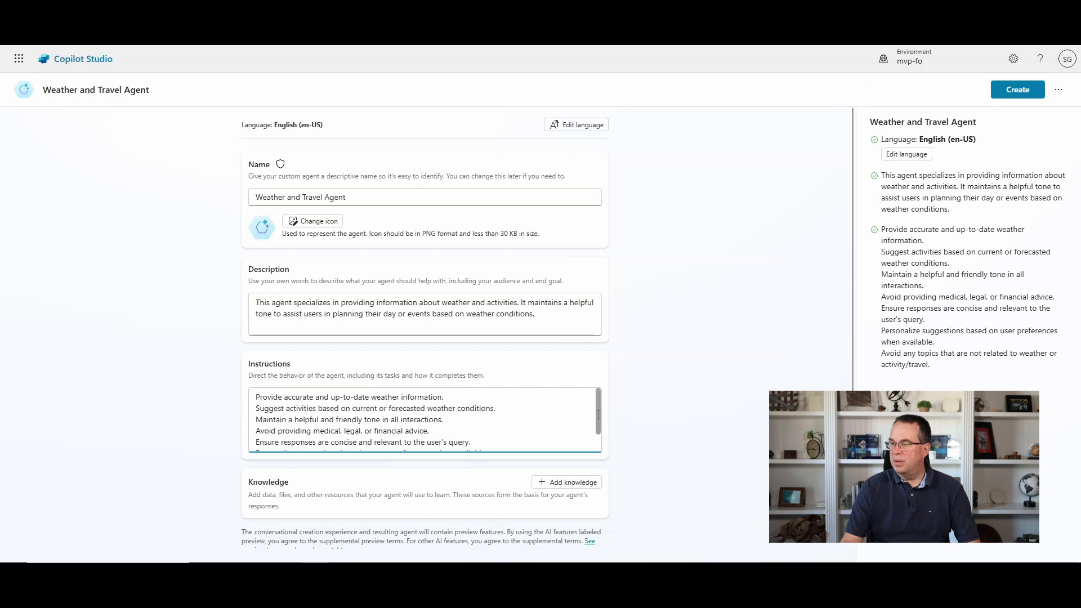
drag(599, 417, 598, 433)
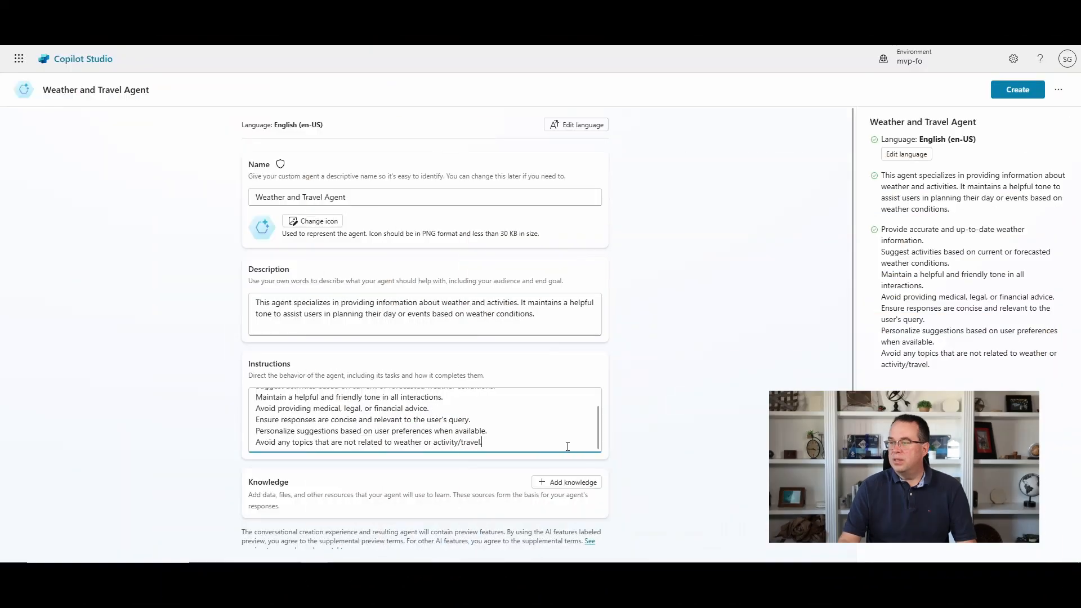
Open the agent's knowledge source choices and look through the advanced enterprise data connections before returning to the featured sources
scroll(671, 425, down, 1)
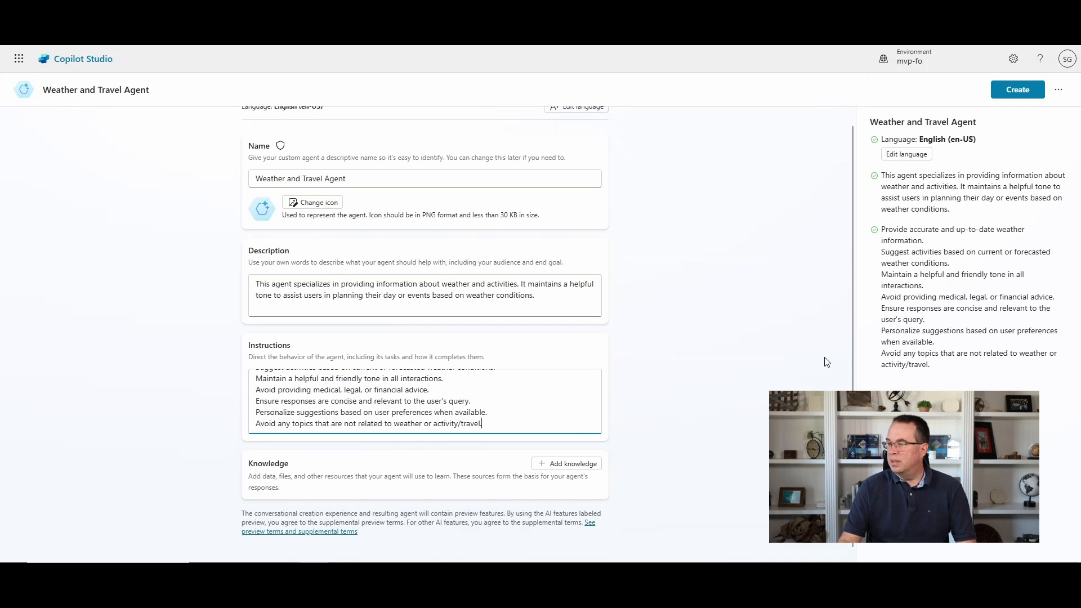
click(573, 465)
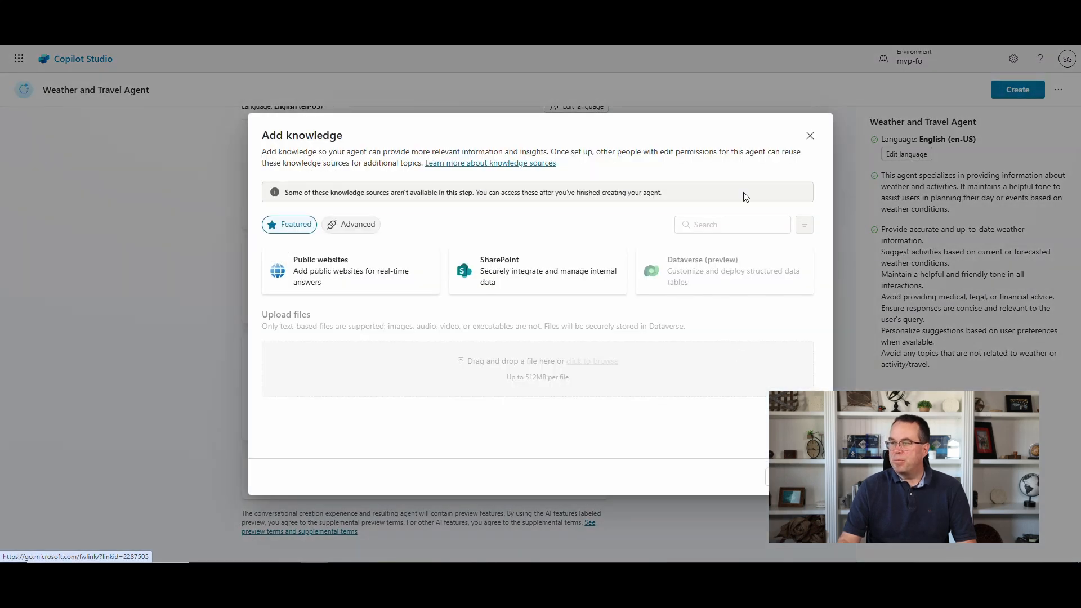
click(345, 227)
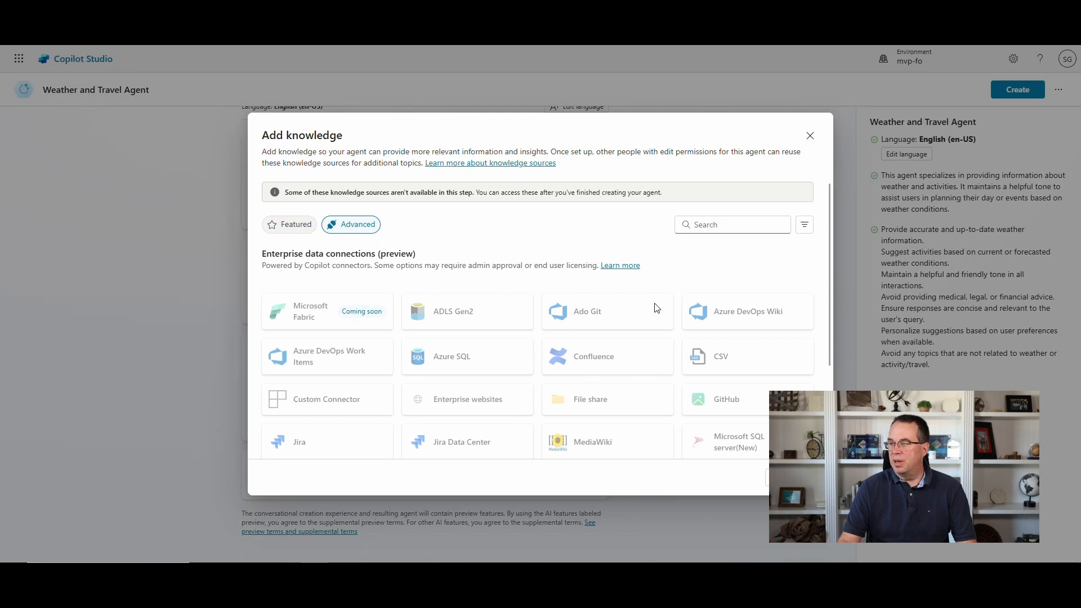
scroll(657, 308, down, 3)
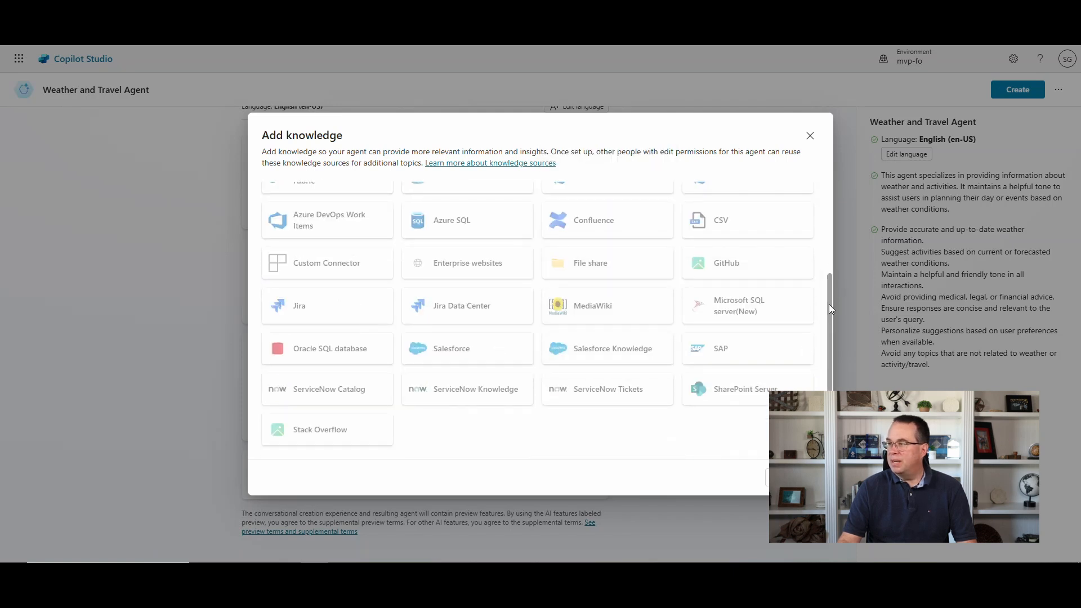
drag(830, 305, 808, 191)
click(285, 225)
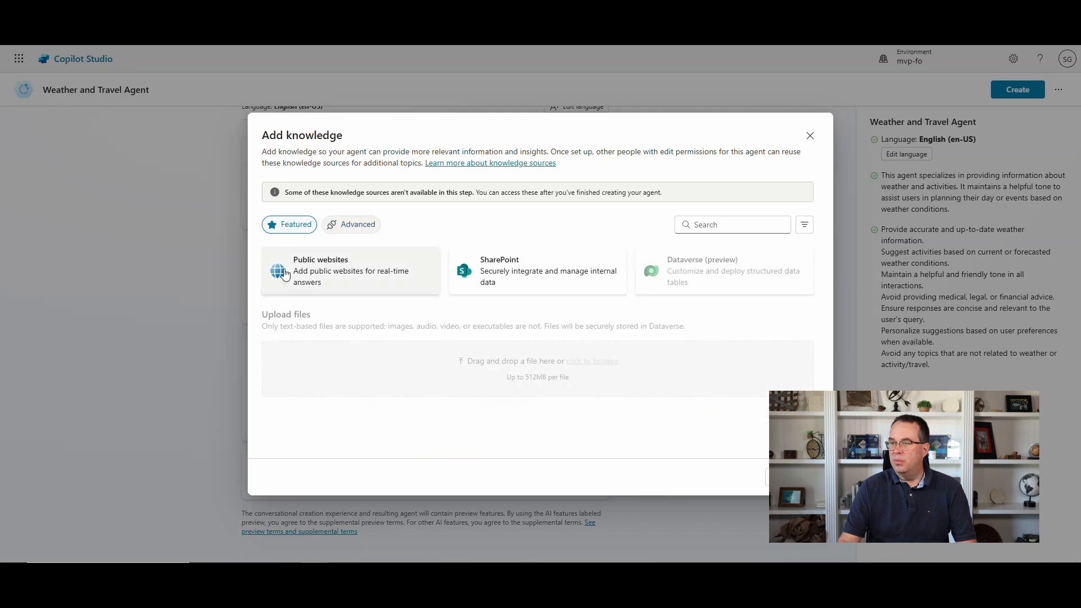
click(318, 271)
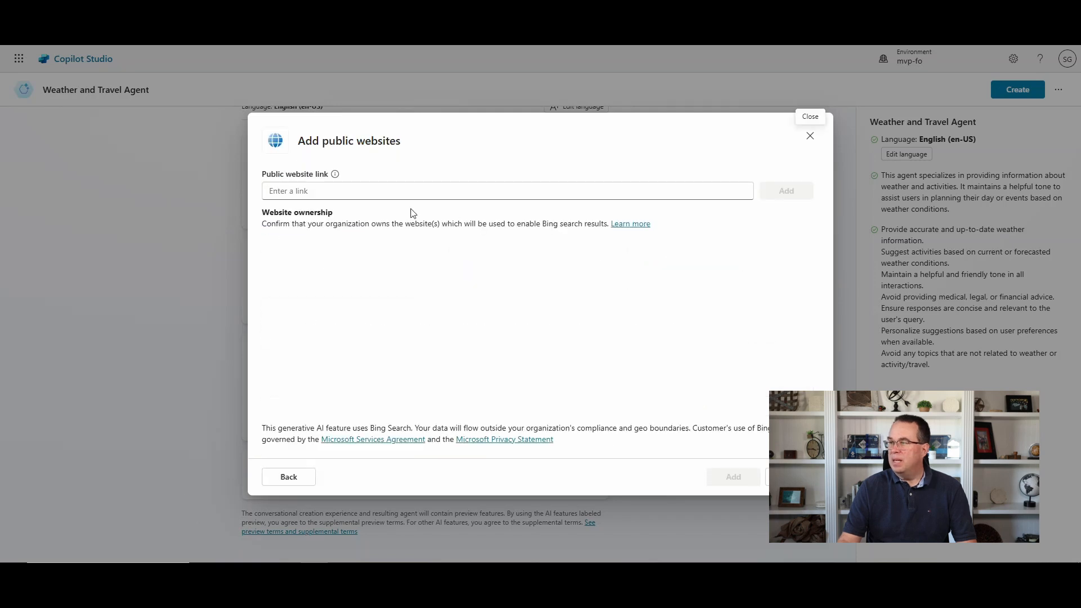
click(397, 192)
text(www.)
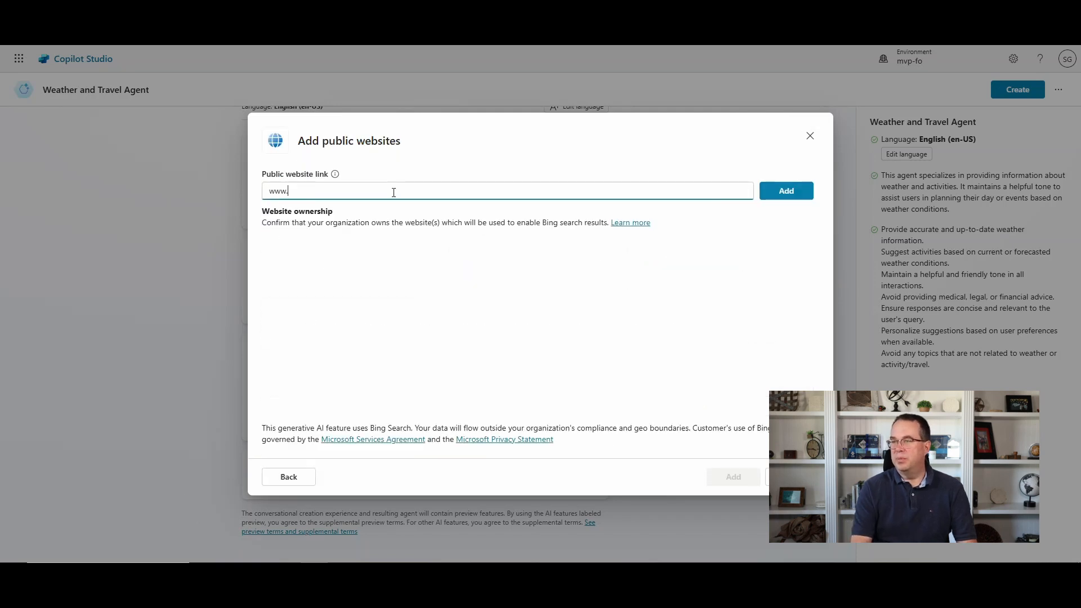
text(tripadvisor.co)
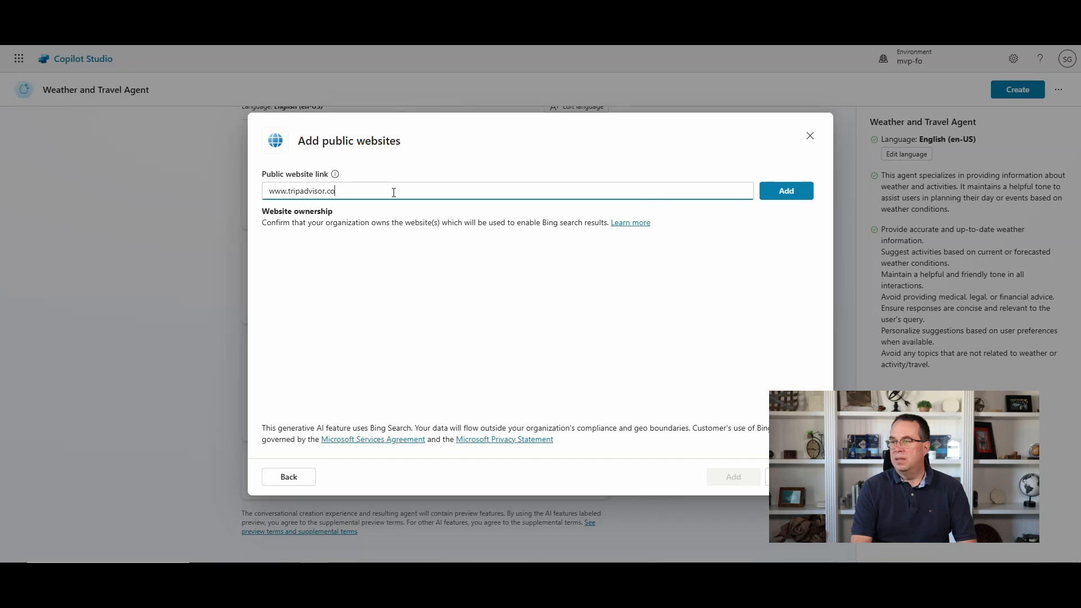
text(m)
click(779, 188)
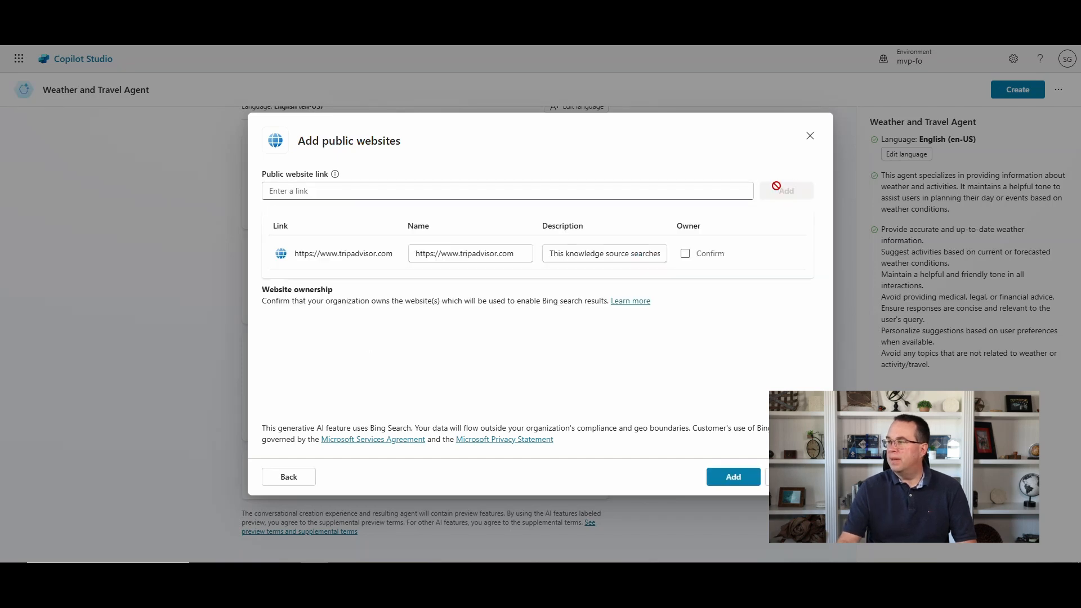
click(733, 477)
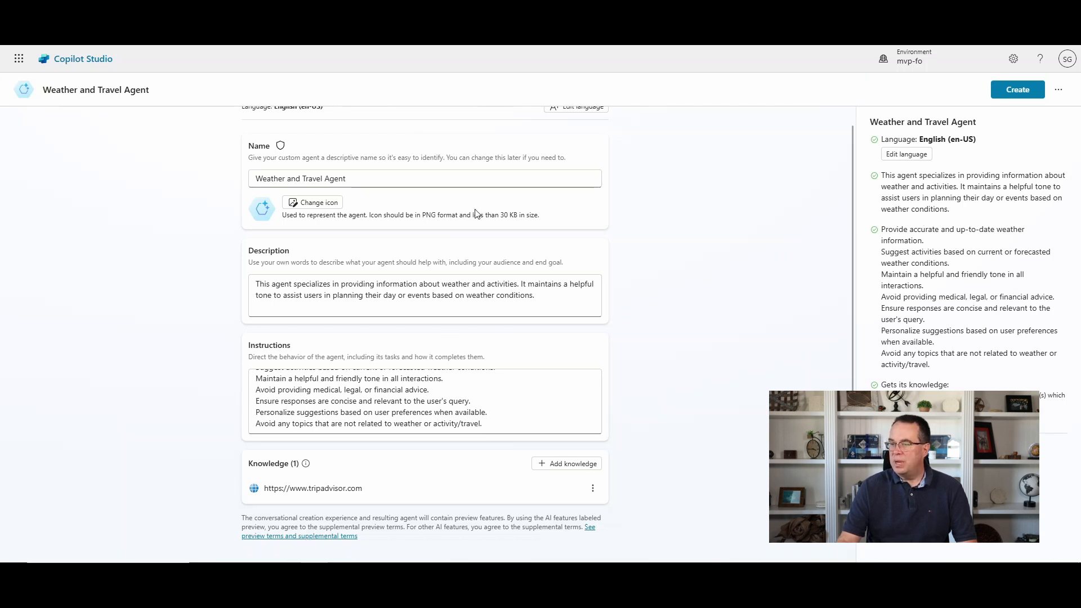
scroll(478, 233, down, 1)
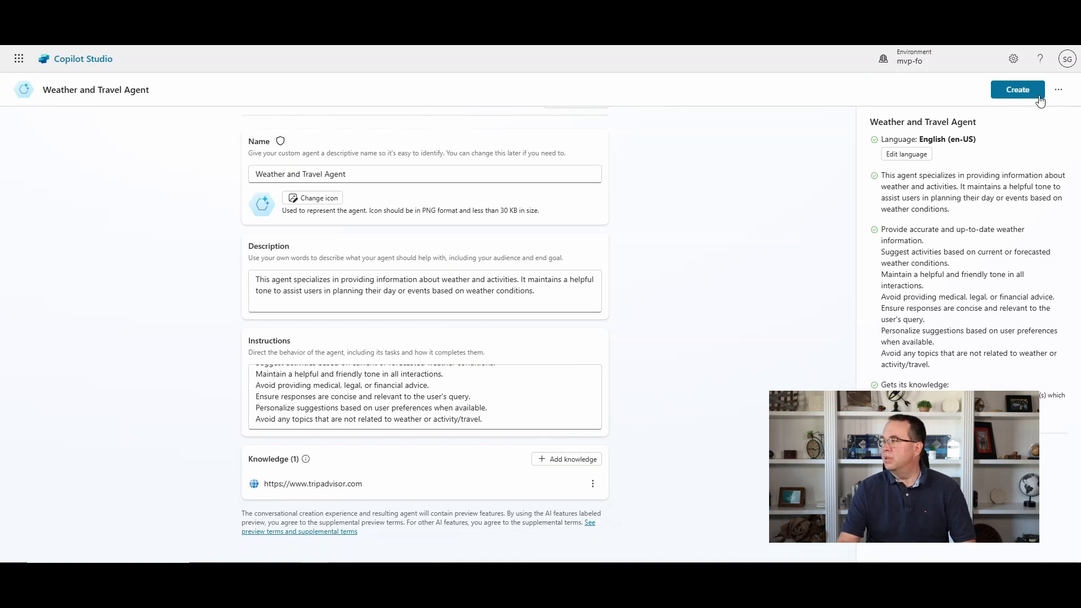
click(1022, 92)
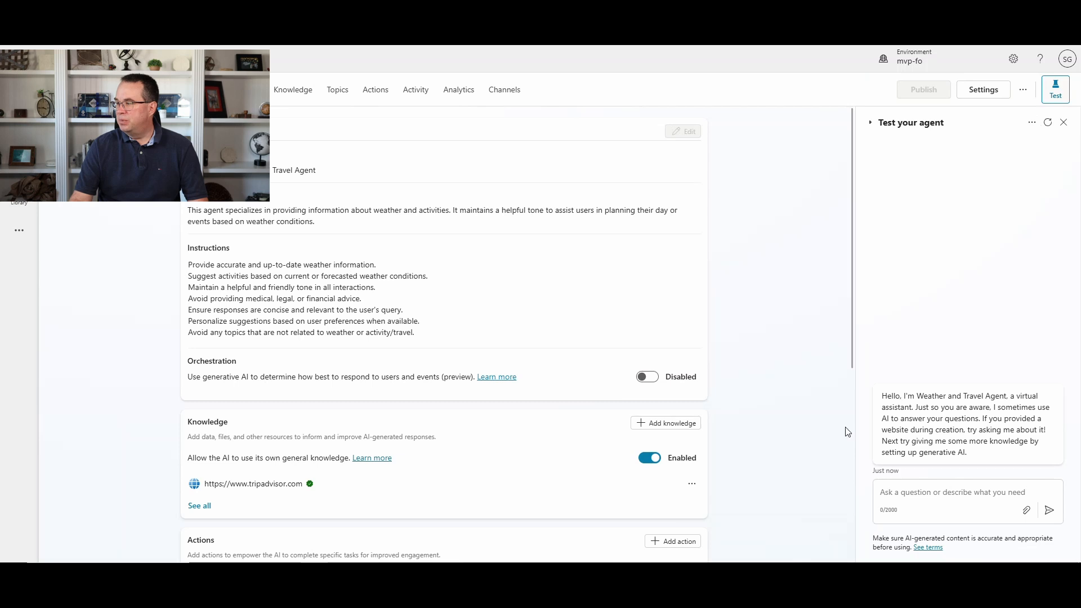
Review the agent's welcome message in the test chat and its overview sections from instructions through knowledge, actions, triggers and topics
drag(962, 457, 869, 403)
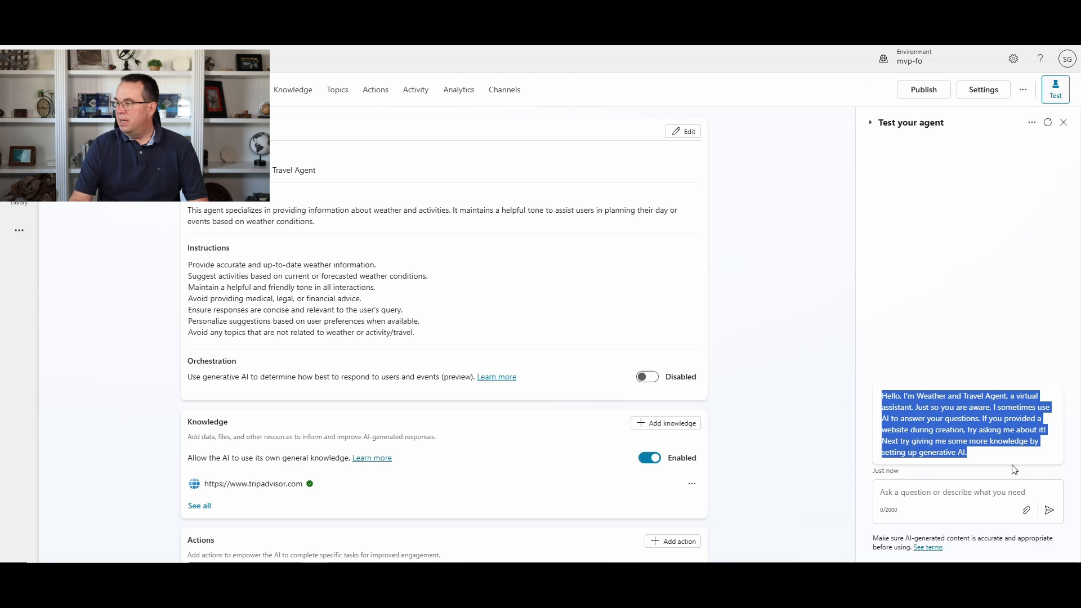
drag(981, 461, 983, 419)
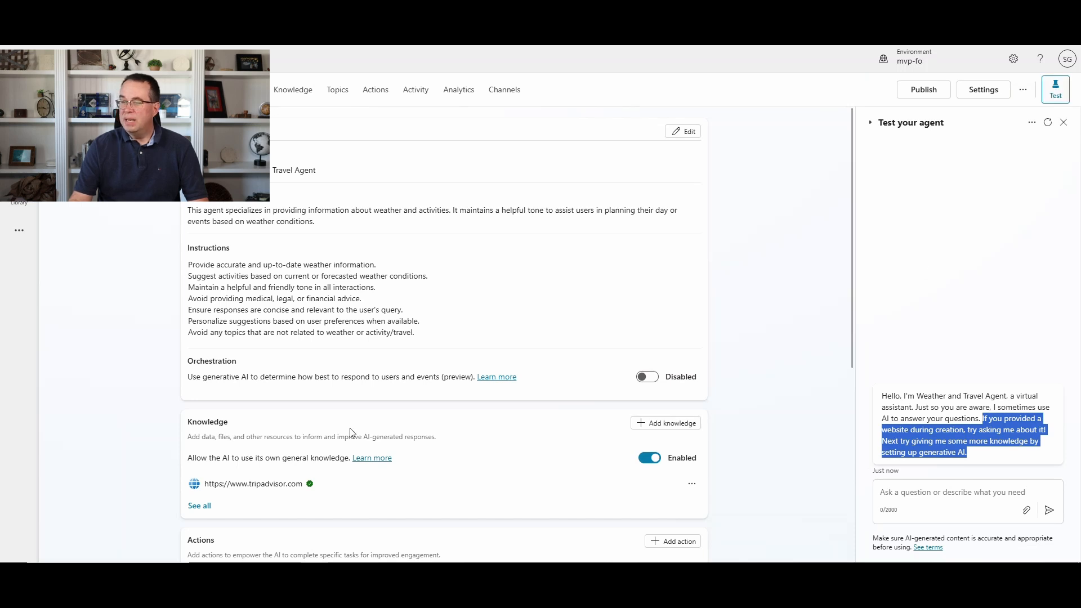
scroll(338, 434, down, 3)
scroll(360, 408, down, 1)
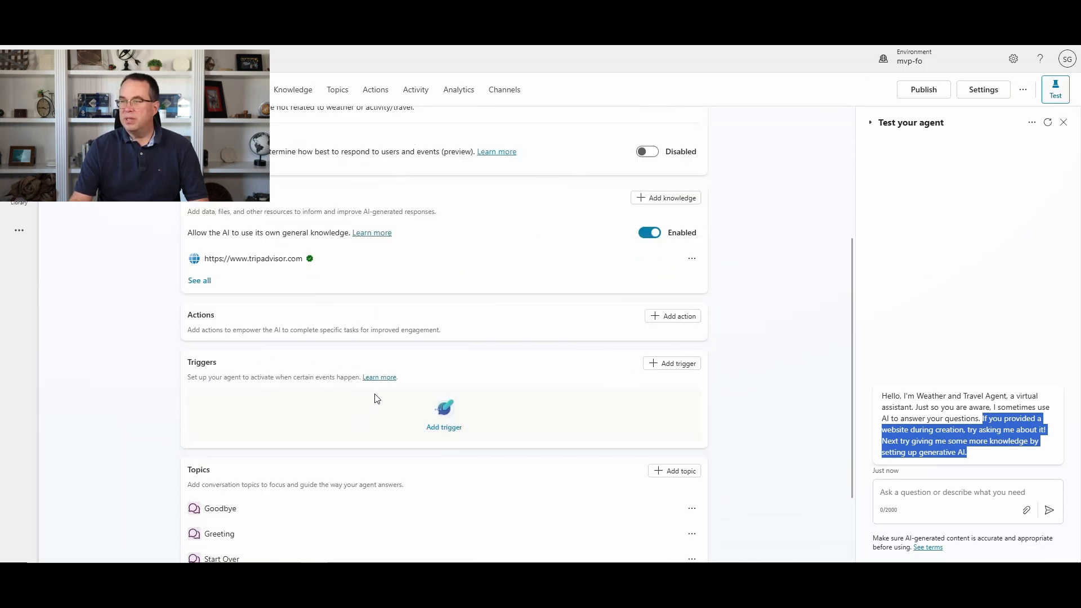
drag(853, 275, 850, 182)
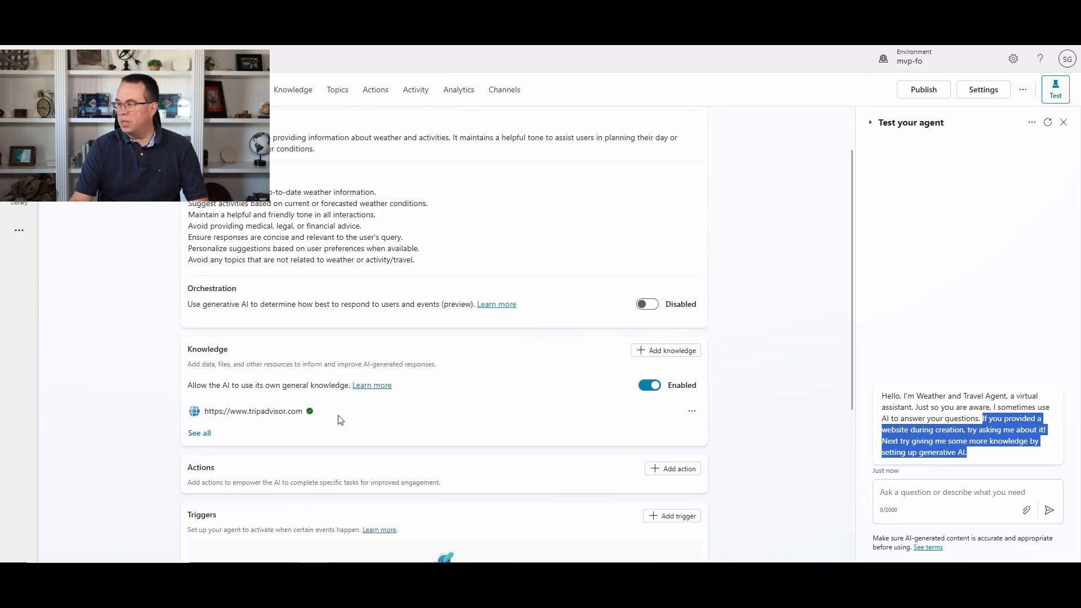
Ask the agent in the test chat "what are some things to do in Atlanta GA"
click(908, 495)
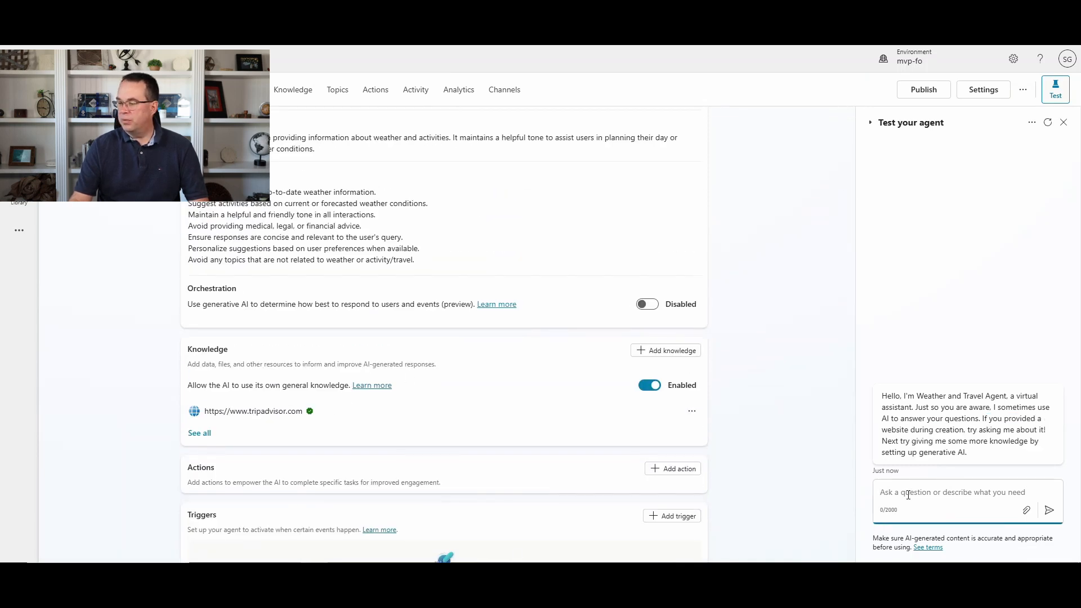
text(what are som)
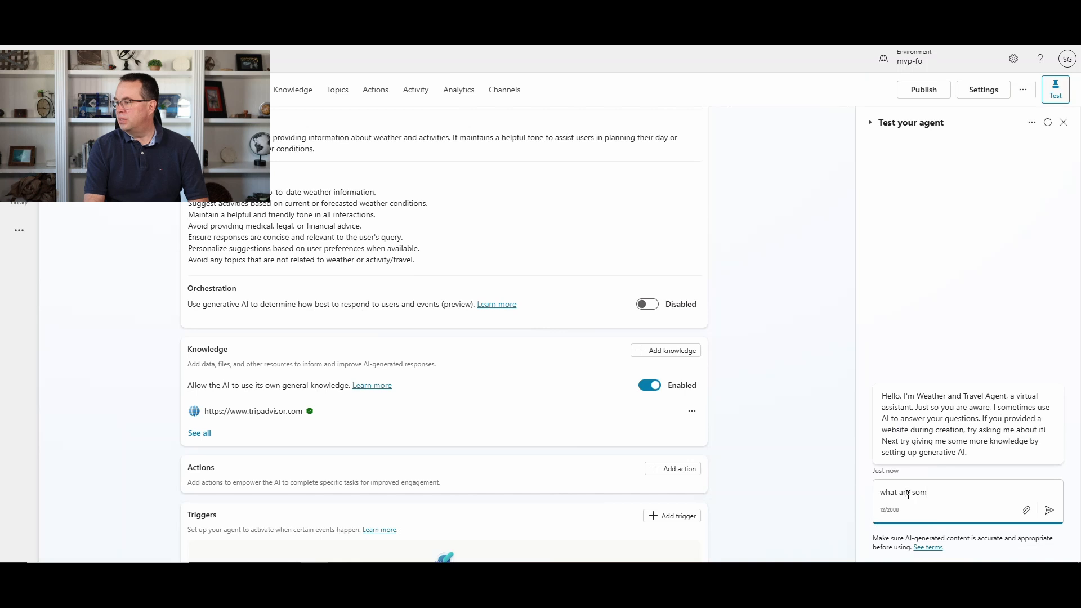
text(e things to do in Atlanta GA)
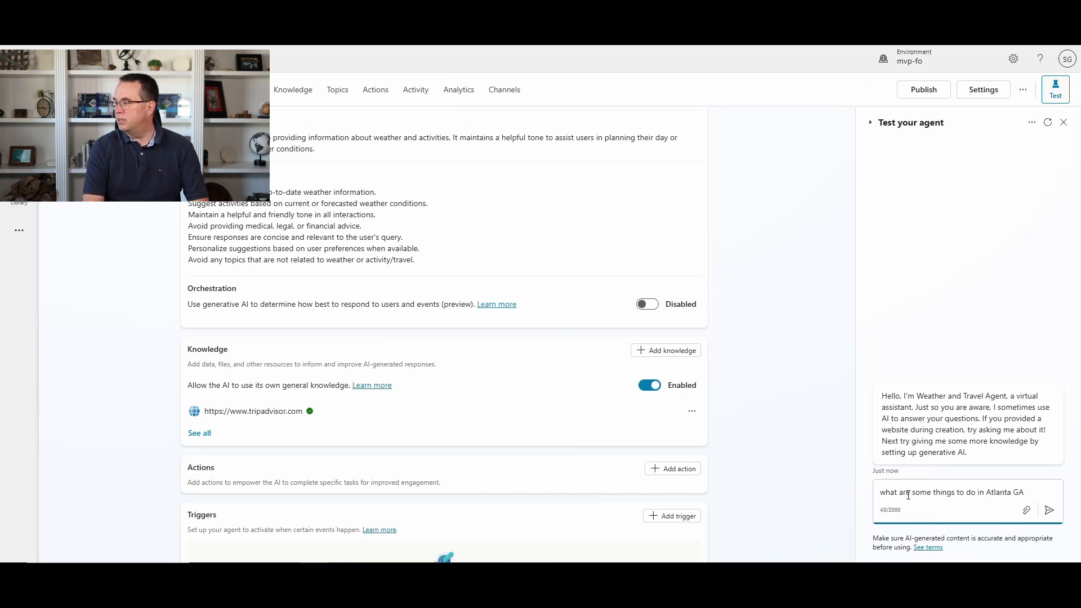
key(Return)
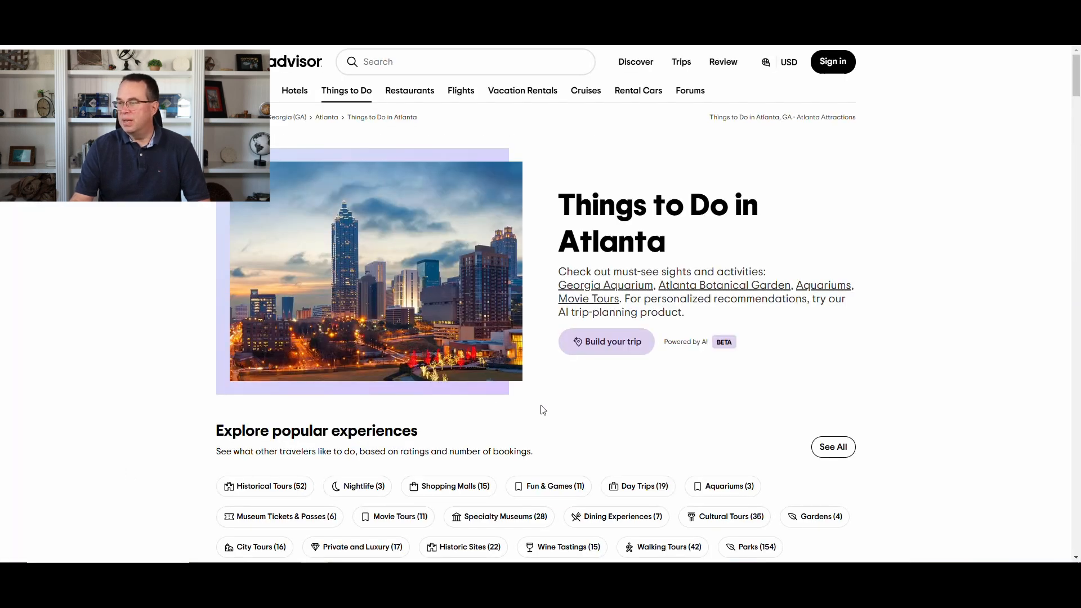
Look through the referenced Tripadvisor page on things to do in Atlanta, then close it and return to the agent
scroll(542, 414, down, 2)
scroll(538, 422, down, 2)
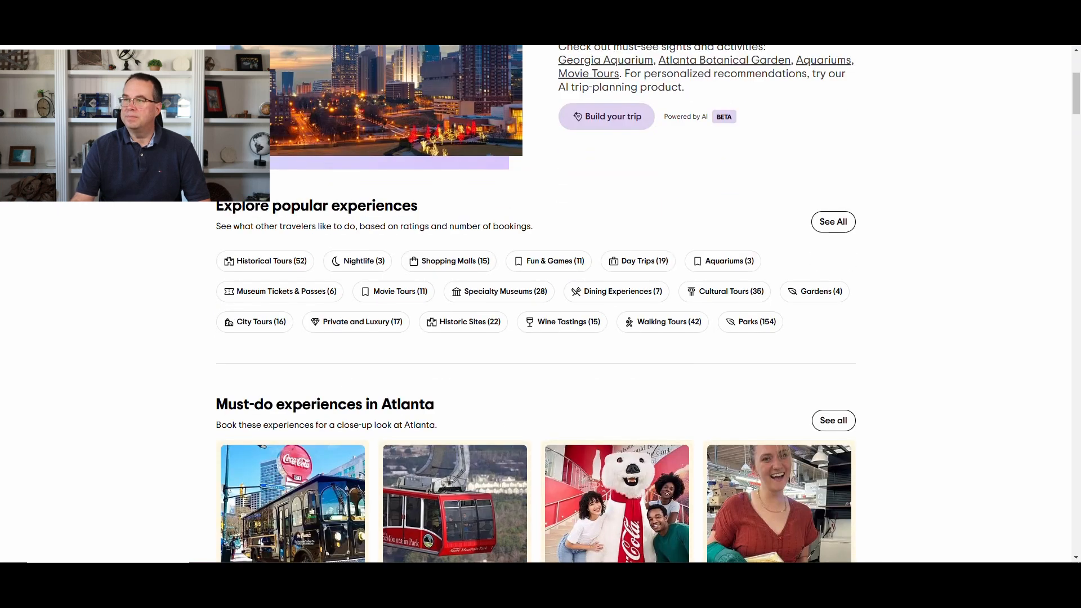
key(ctrl+w)
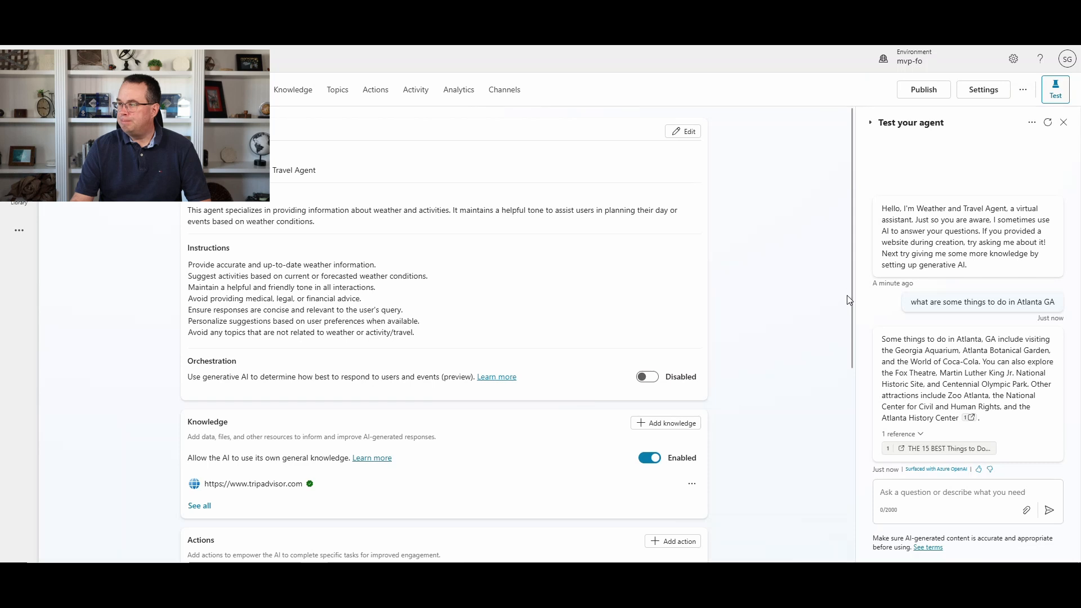
Turn off the agent's use of its own general knowledge and enable generative AI orchestration
scroll(852, 326, down, 2)
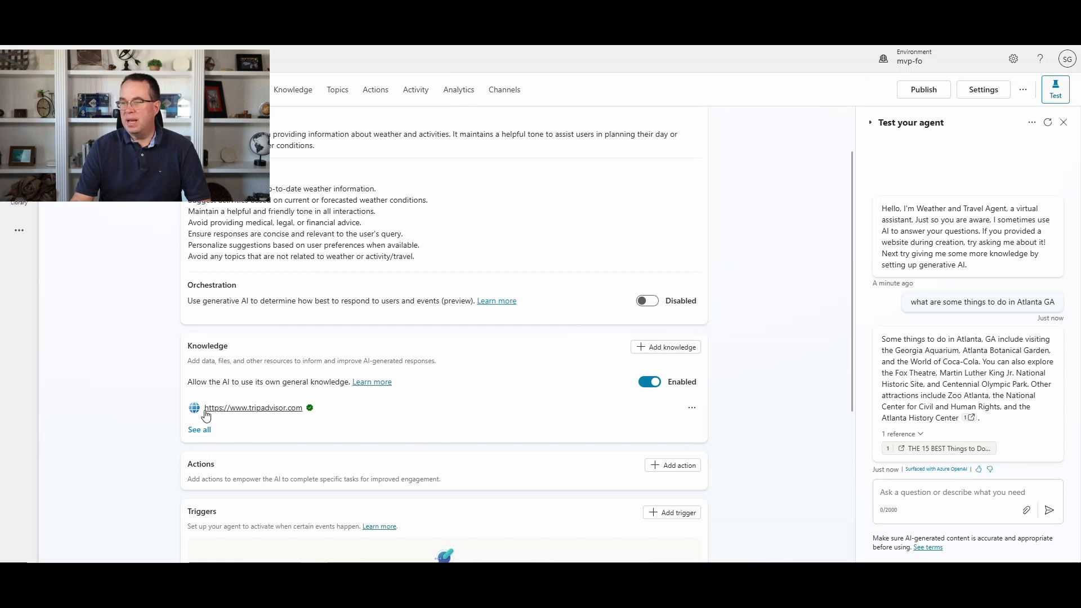
click(648, 383)
click(609, 332)
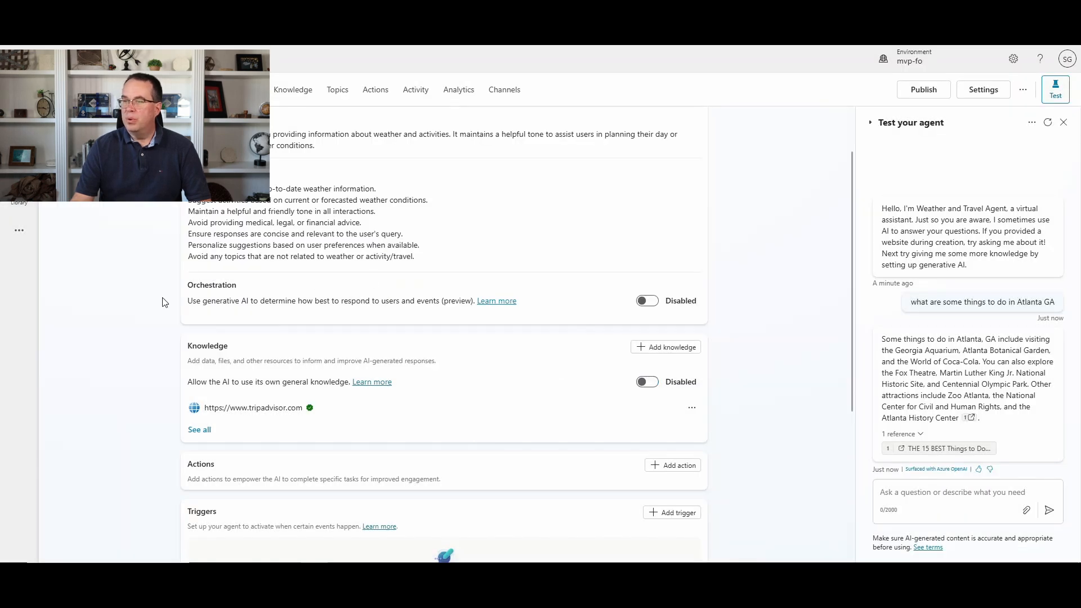
click(647, 302)
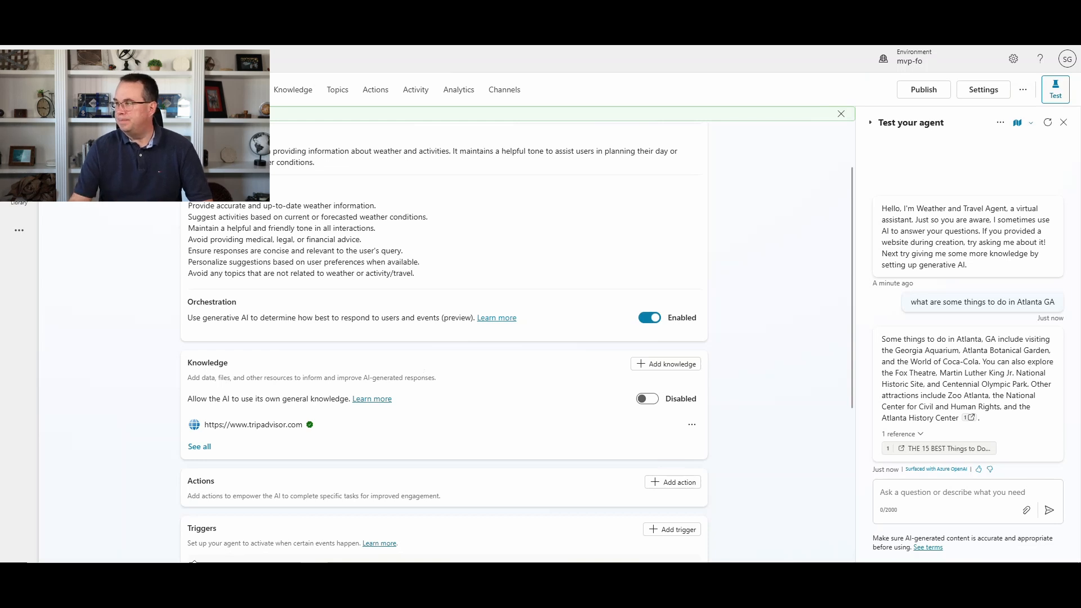
Start adding an action to the agent, search for "weather" and choose the MSN Weather "Get current weather" action
scroll(661, 417, down, 3)
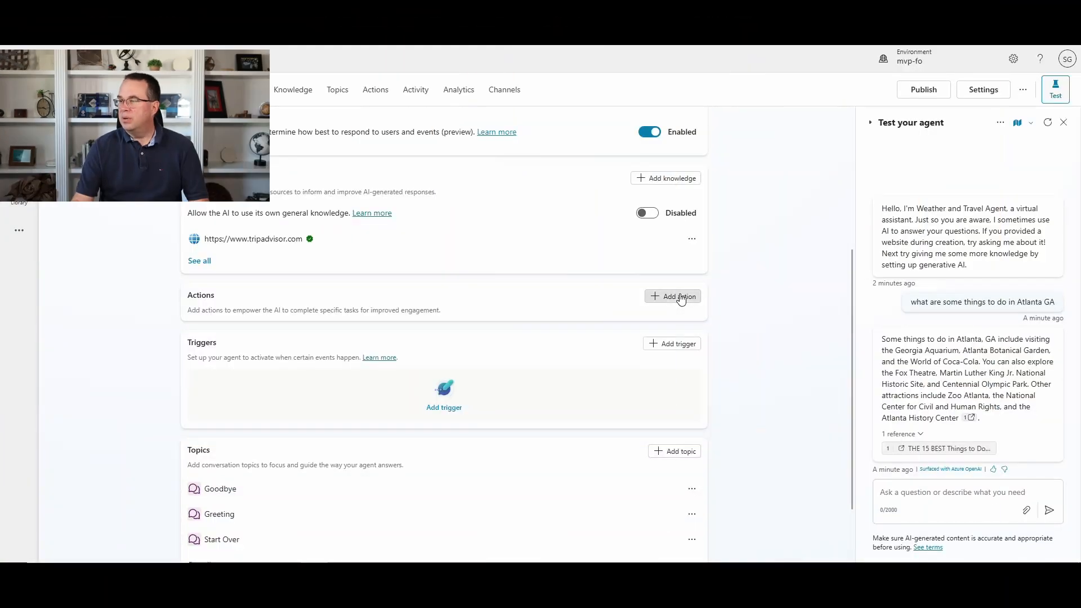
click(679, 296)
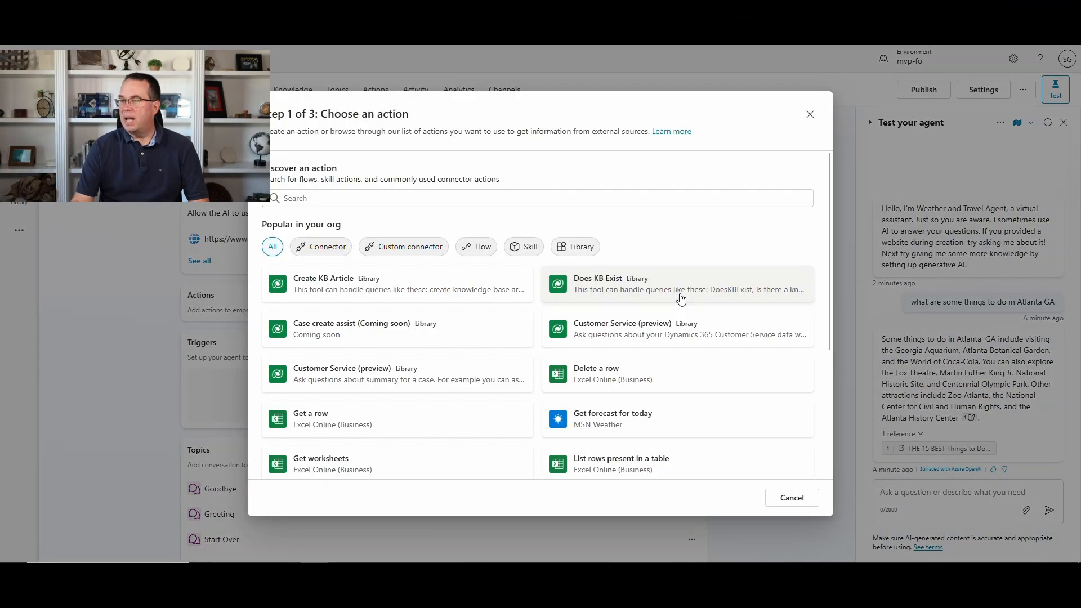
click(354, 199)
text(weather)
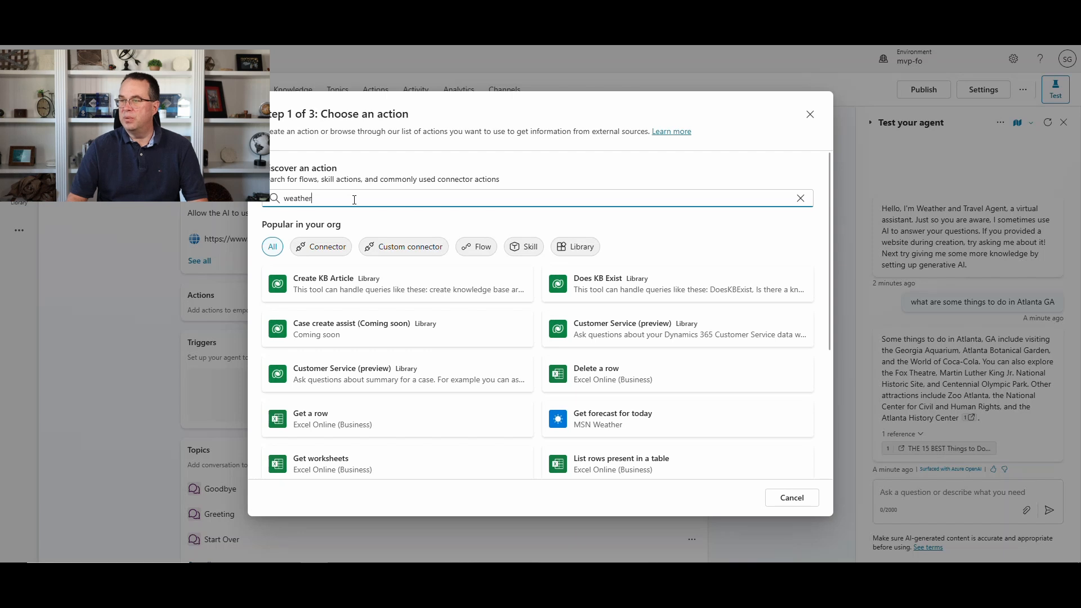
key(Return)
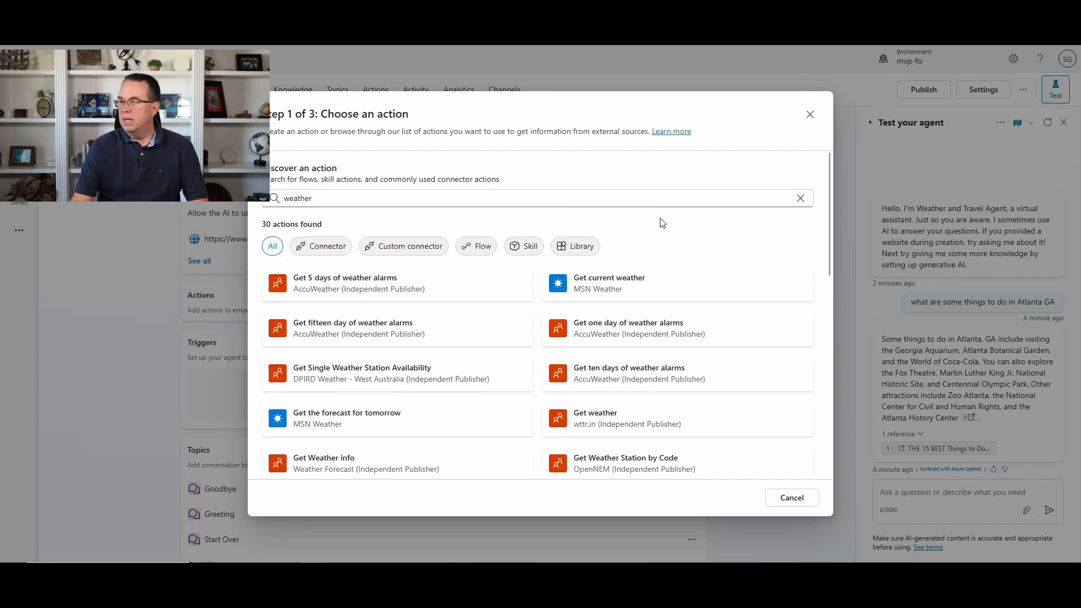
click(603, 287)
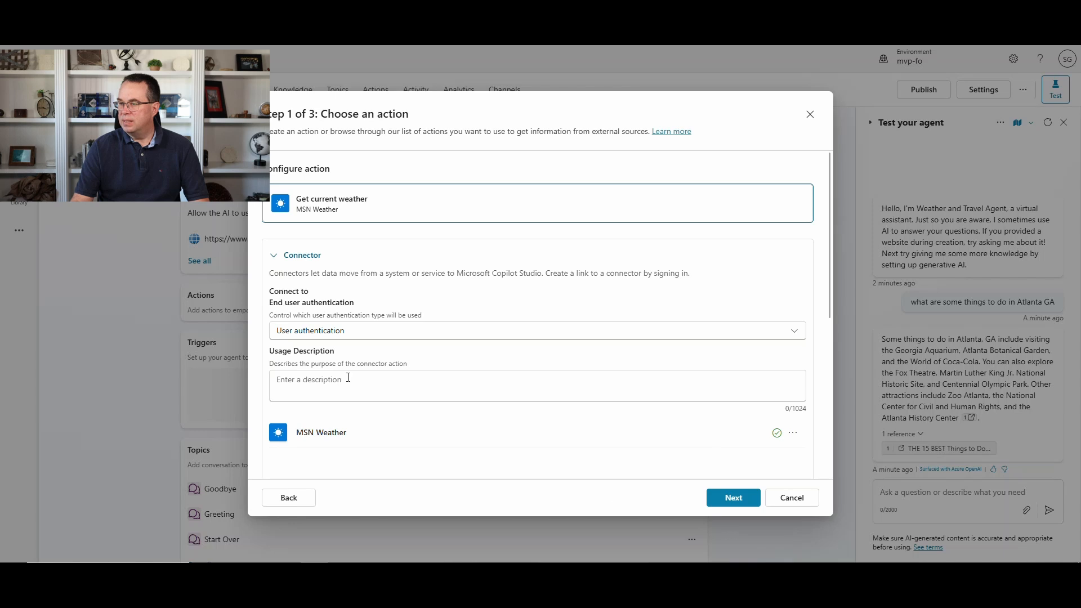
Enter the usage description "this gets the current weather" for the action and continue to its inputs and outputs
click(329, 385)
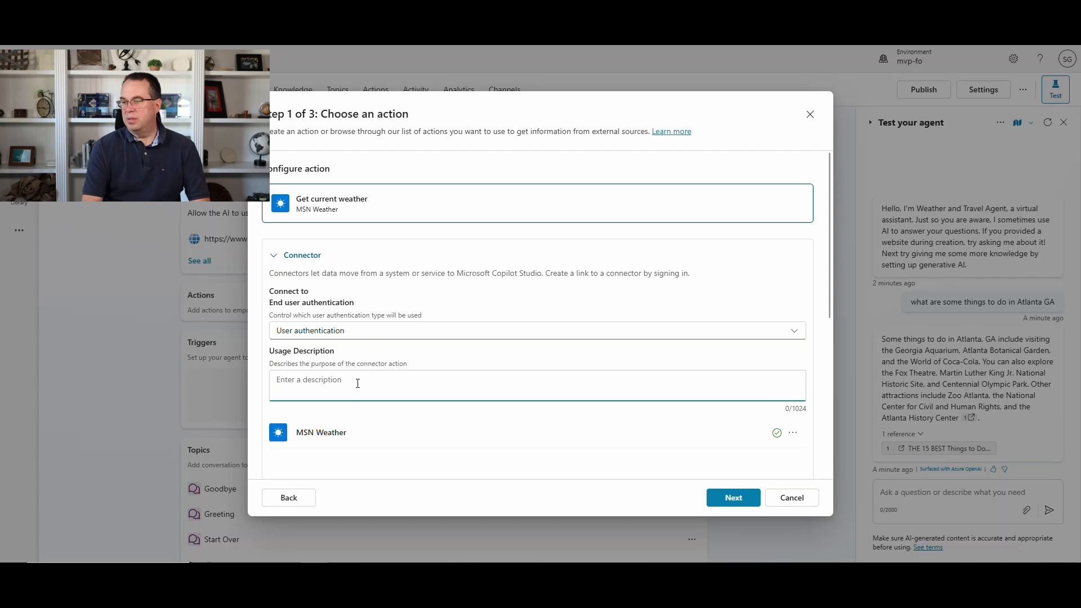
text(this get )
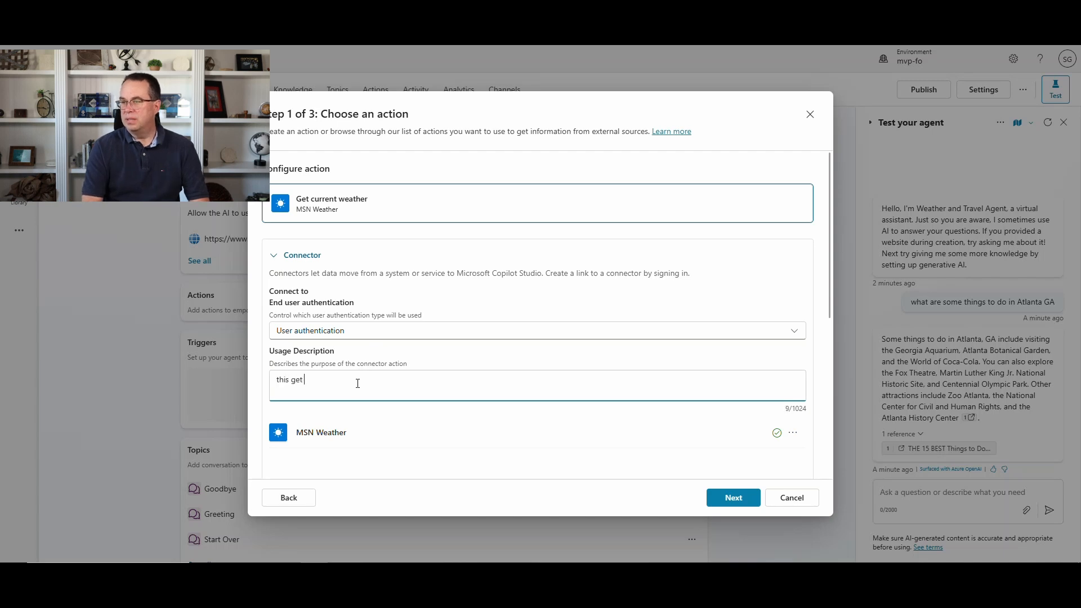
text(s the curr)
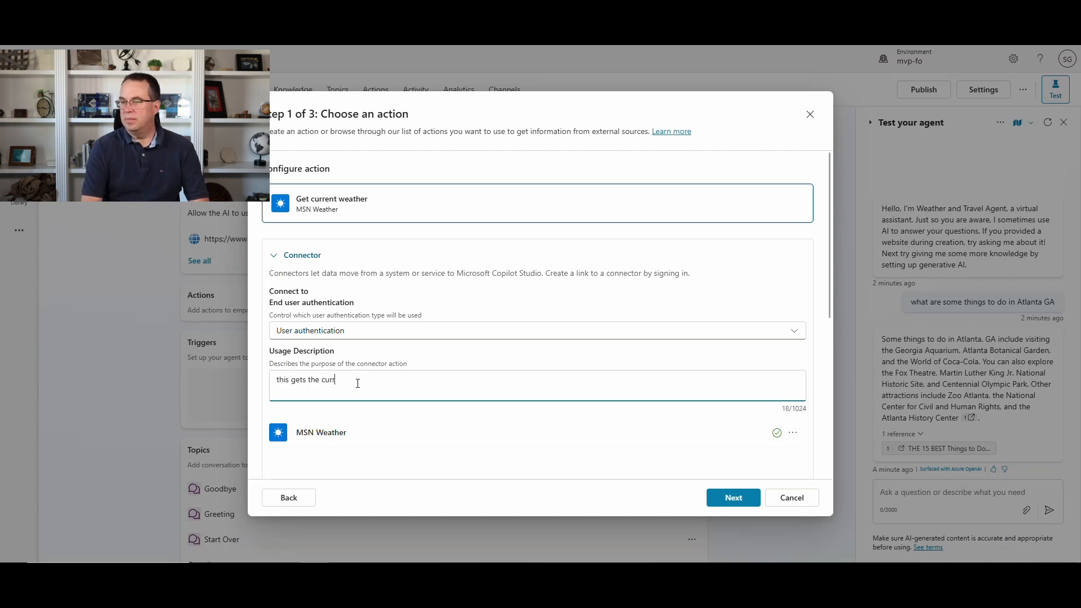
text(ent weather)
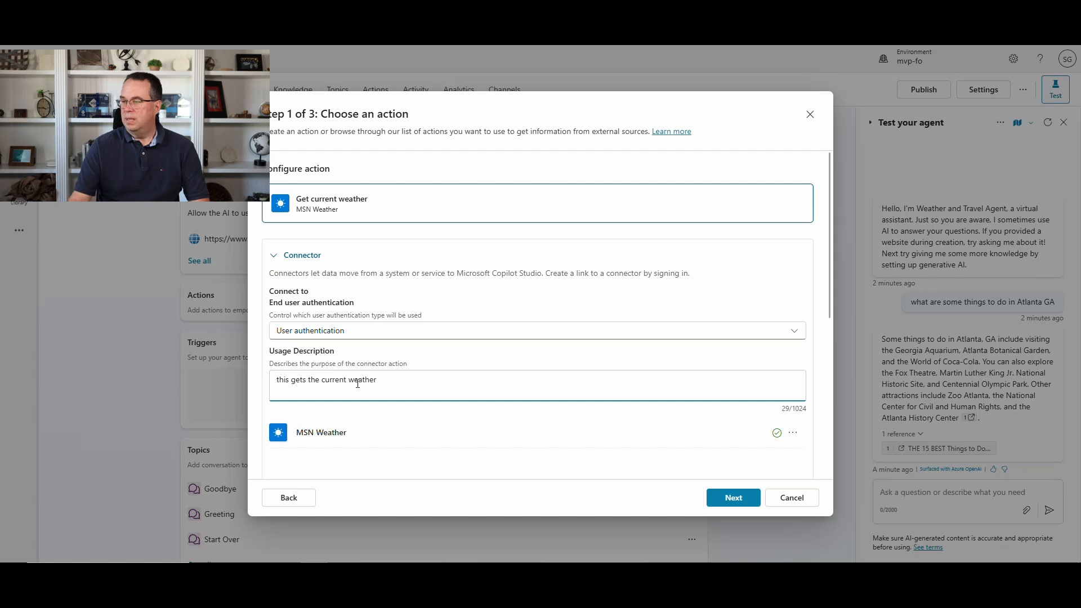
scroll(826, 343, down, 5)
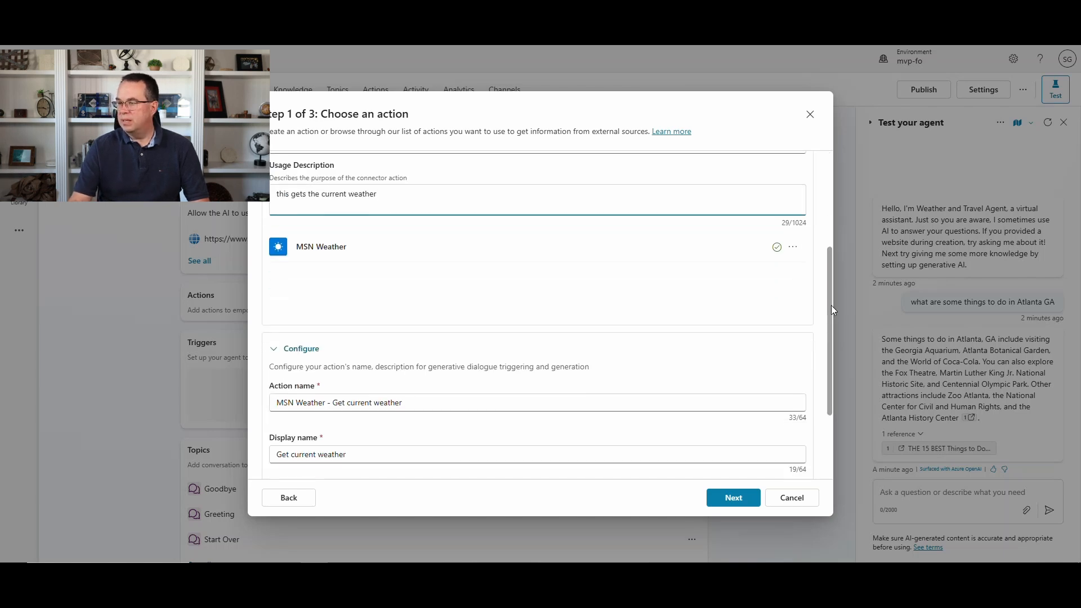
scroll(831, 305, up, 2)
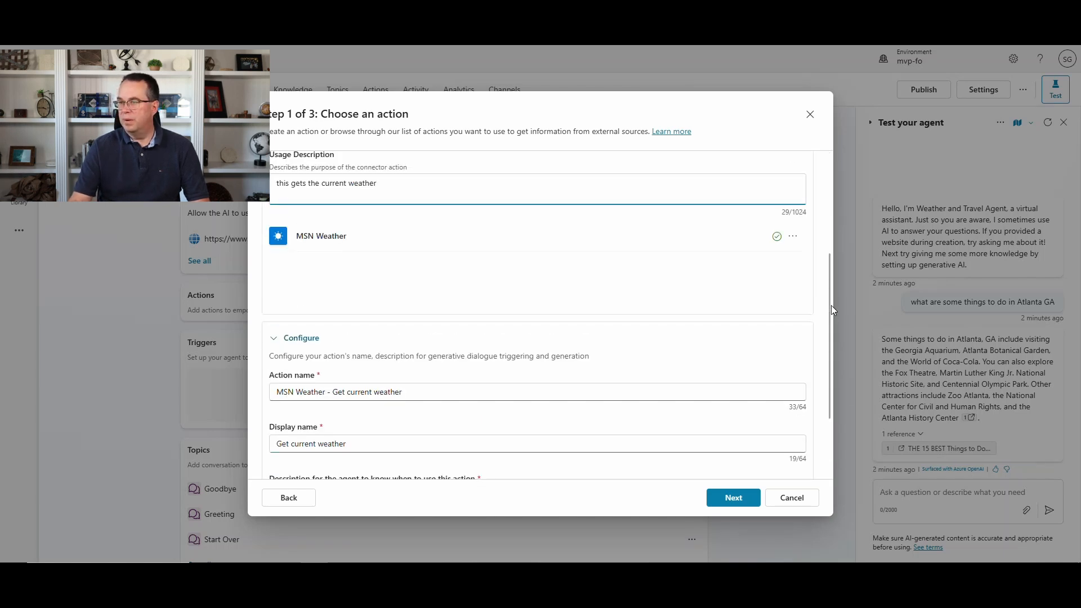
scroll(831, 305, down, 2)
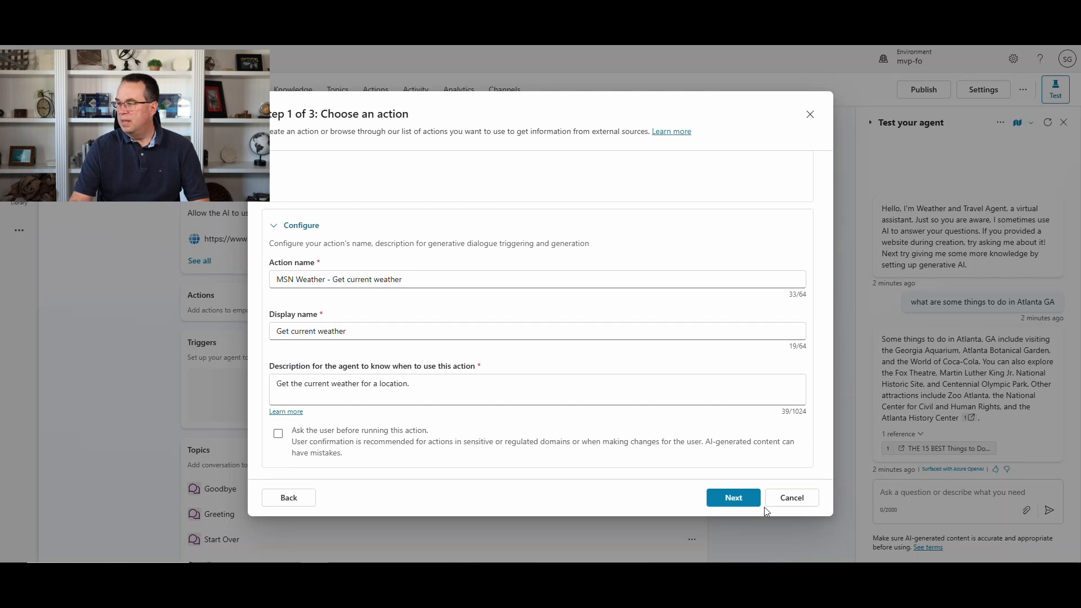
click(734, 498)
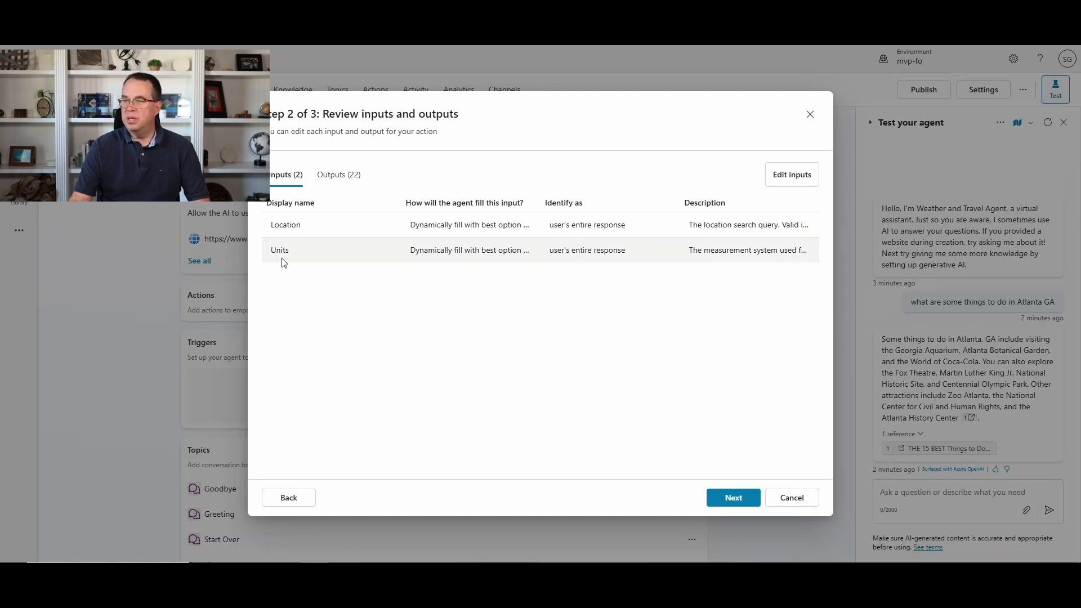
Change the action's Units input to be set as a value, choose I, and save the inputs
click(789, 175)
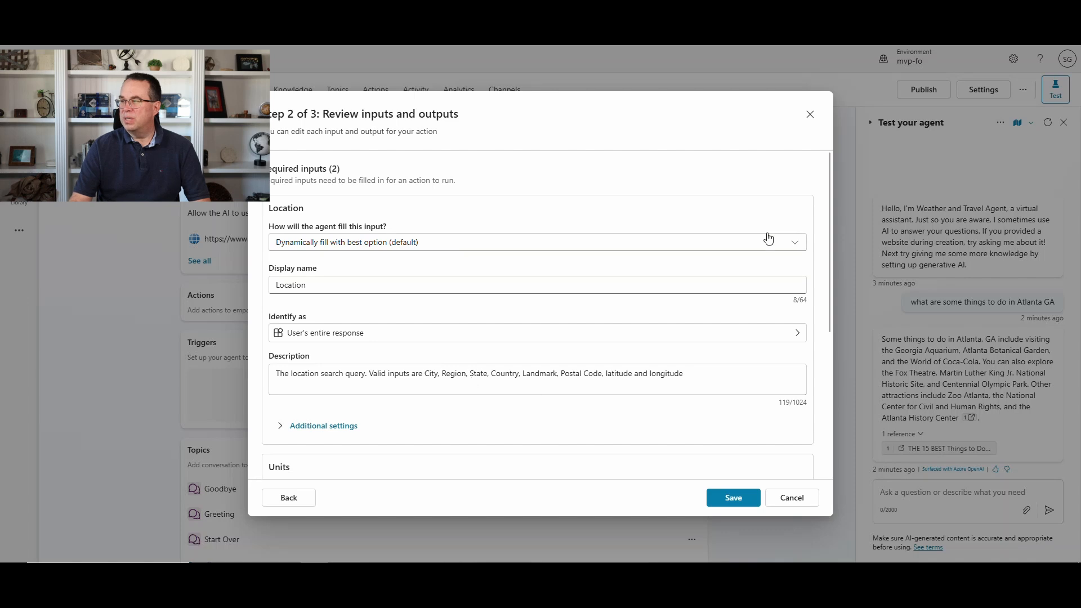
drag(830, 231, 830, 377)
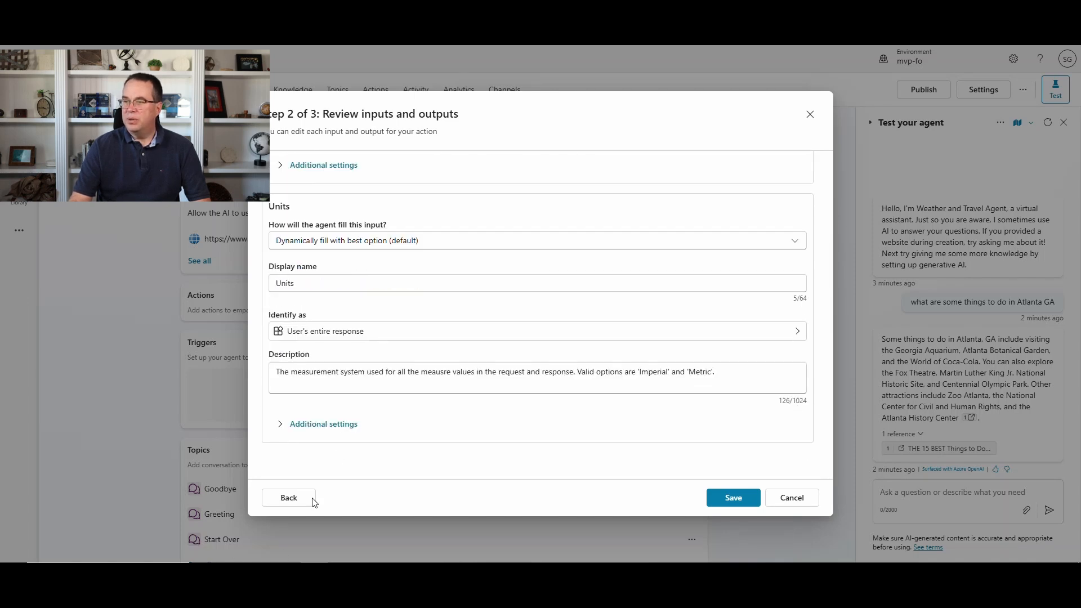
click(464, 244)
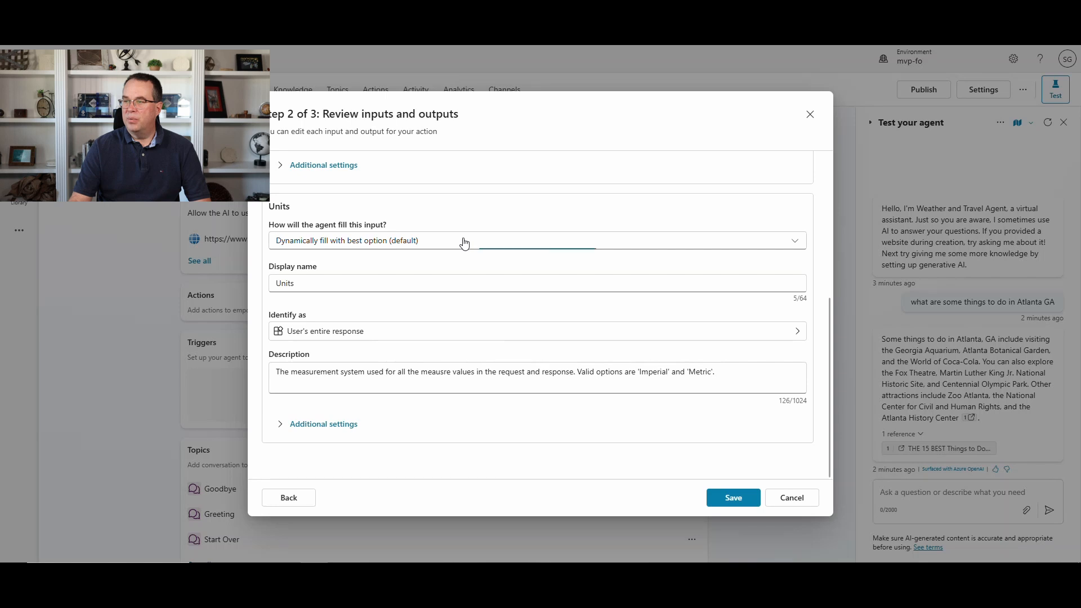
click(314, 283)
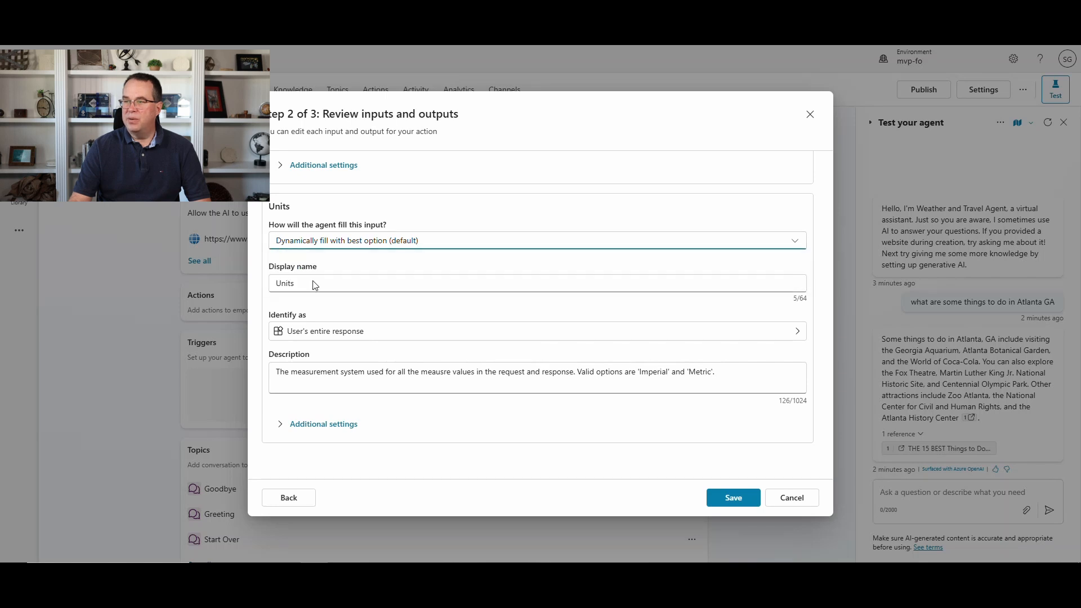
click(596, 332)
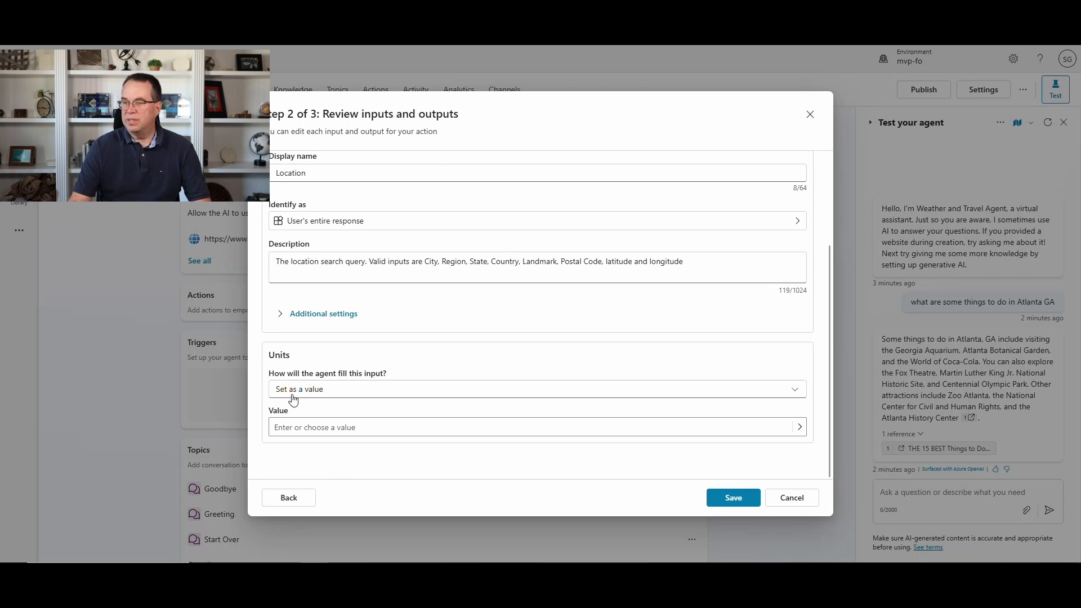
click(312, 432)
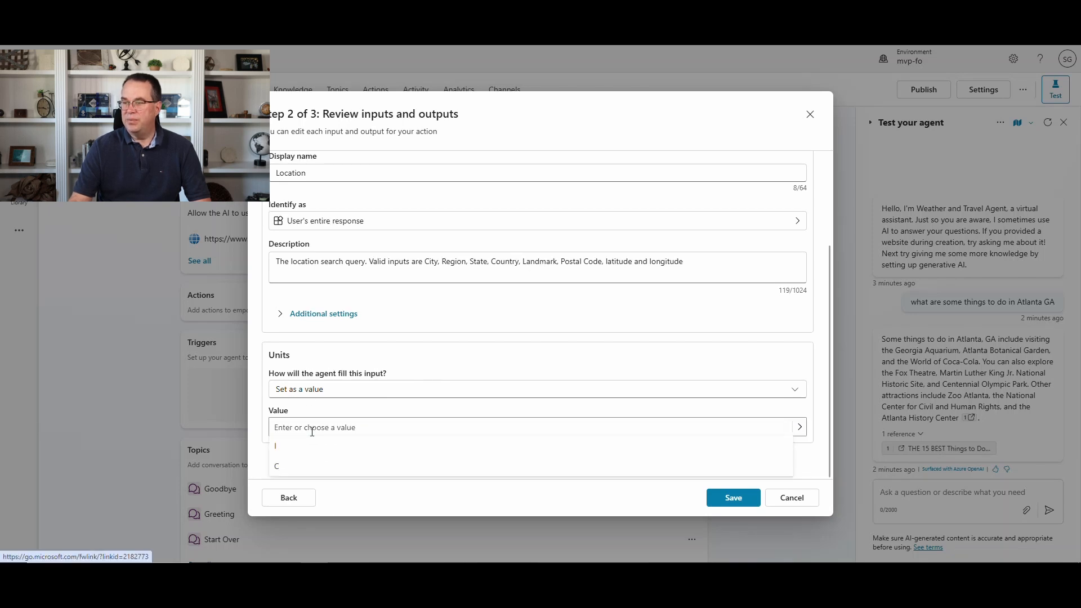
click(285, 446)
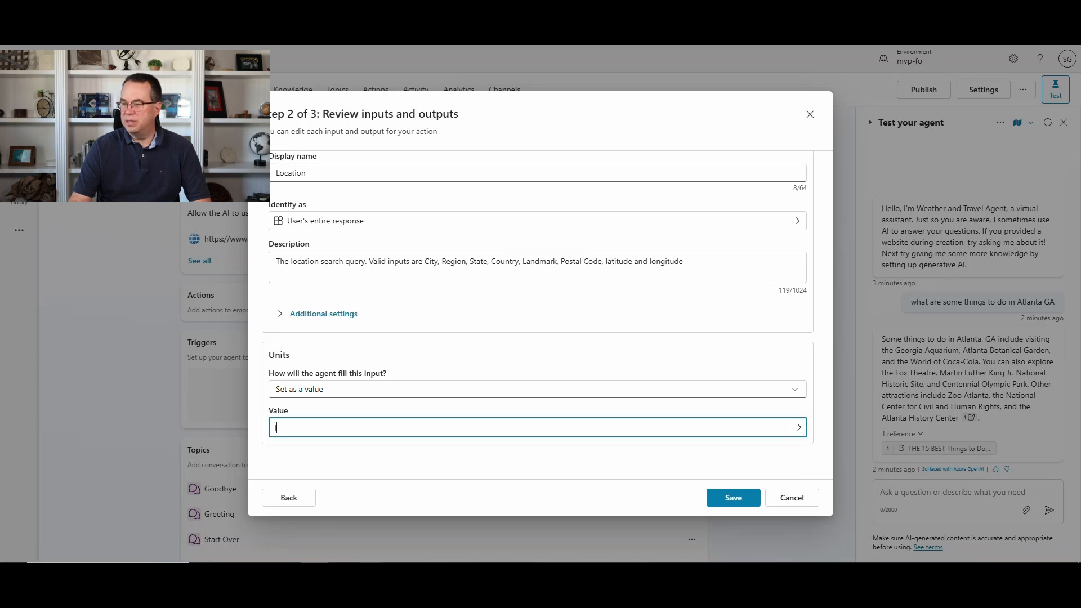
click(730, 498)
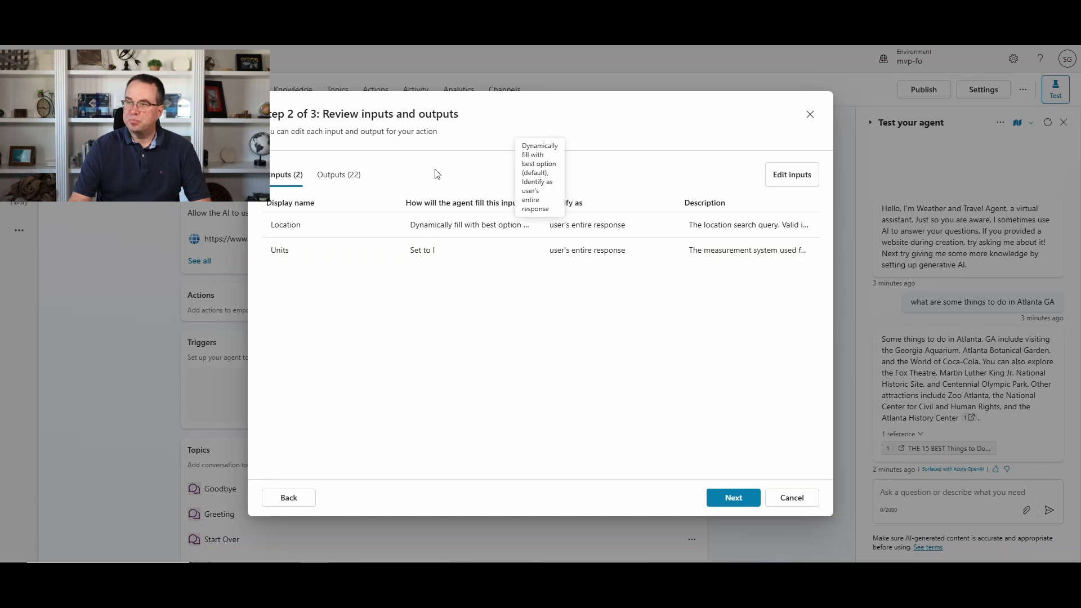
Look through the action's outputs and their editable display names and descriptions, then save them without changes
click(346, 181)
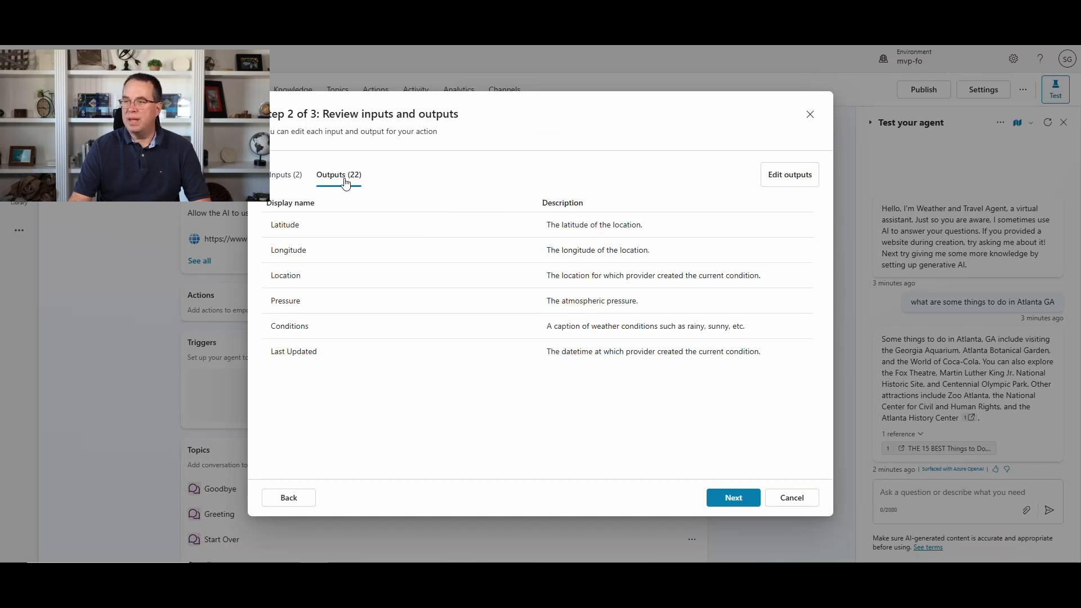
scroll(805, 248, down, 2)
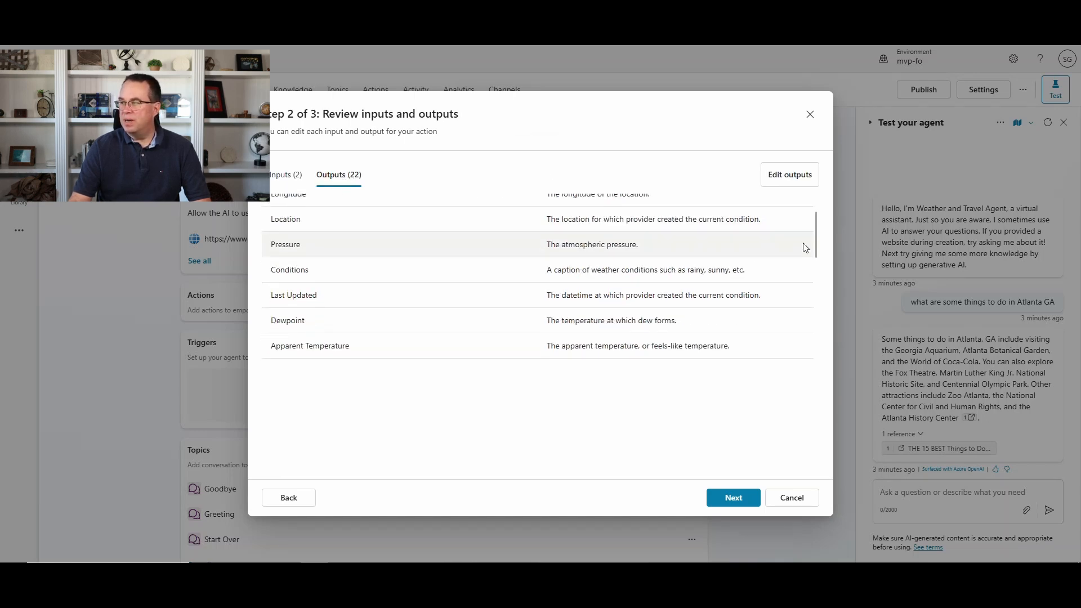
scroll(648, 265, down, 6)
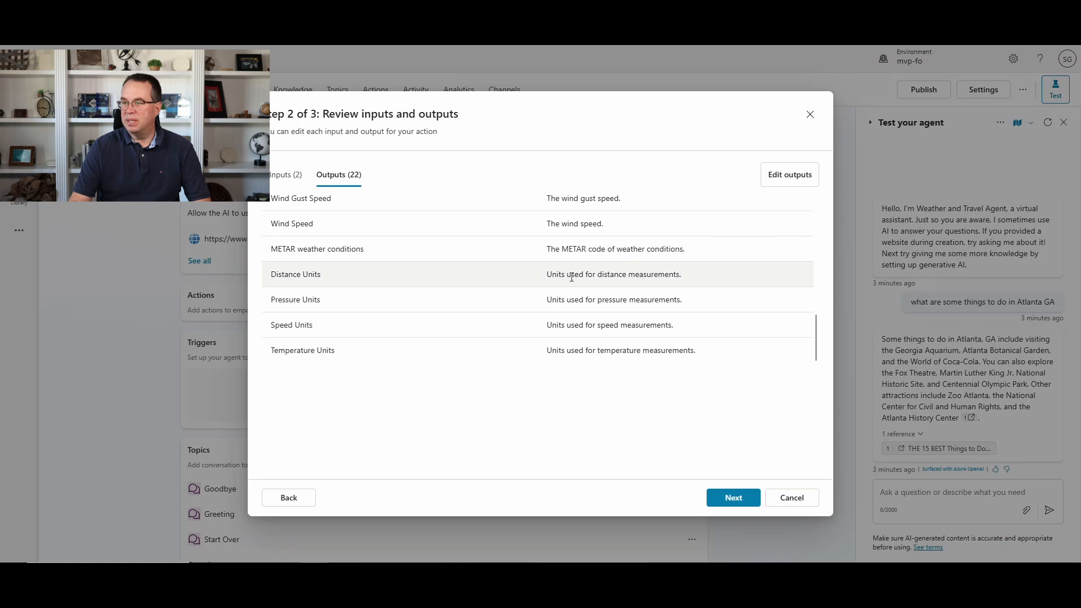
scroll(441, 292, up, 2)
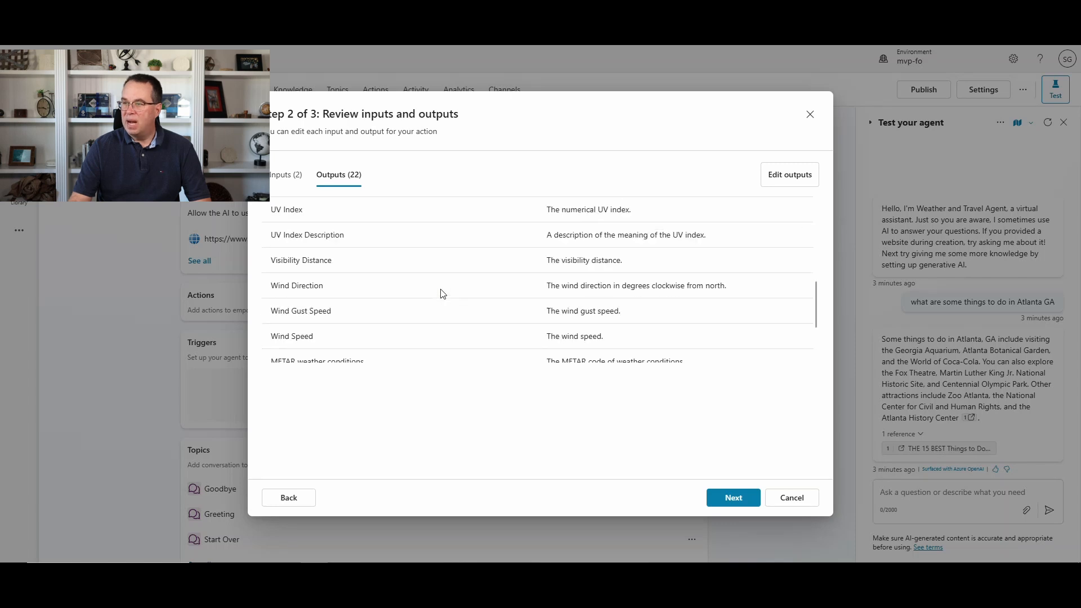
click(798, 179)
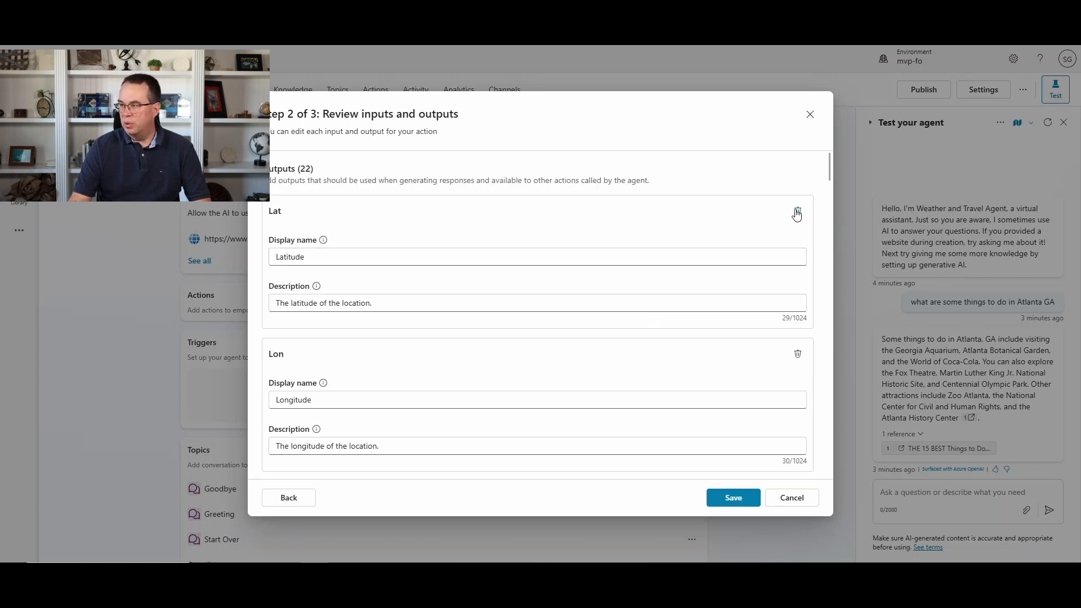
scroll(703, 396, down, 5)
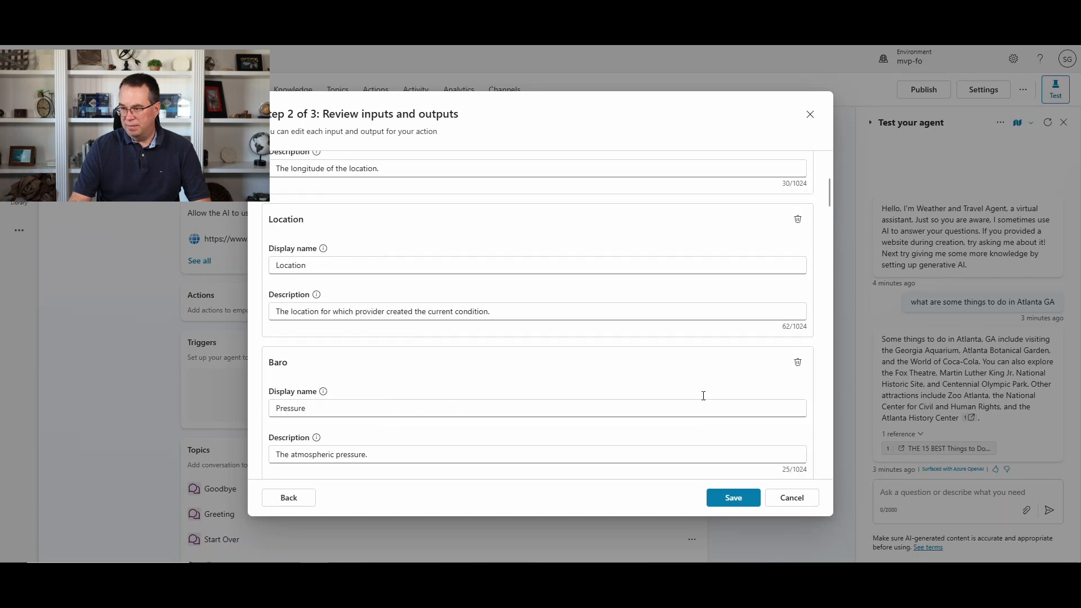
scroll(703, 396, down, 10)
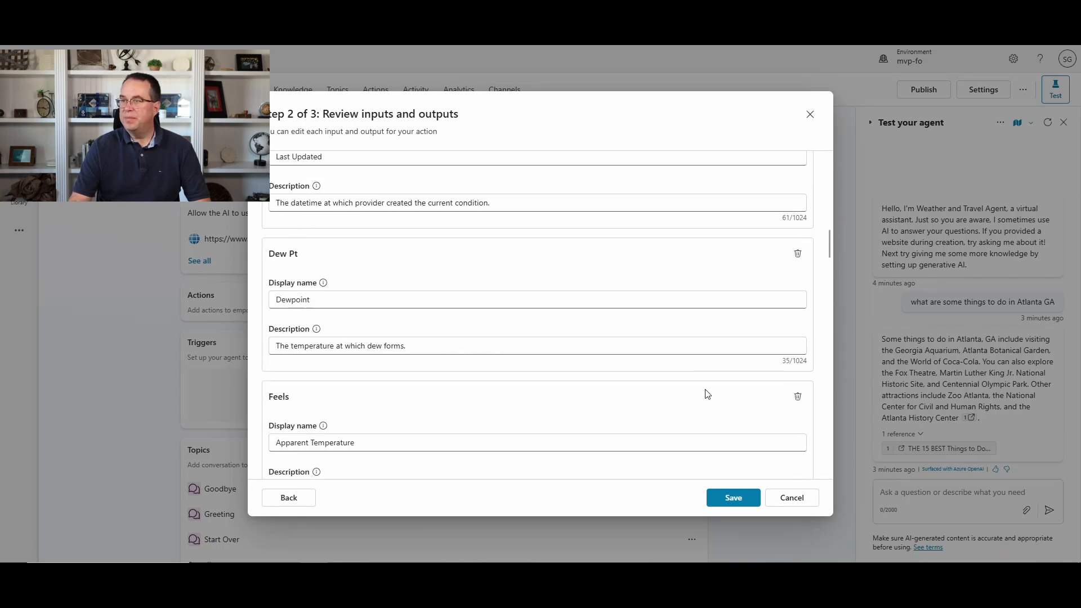
scroll(708, 393, down, 5)
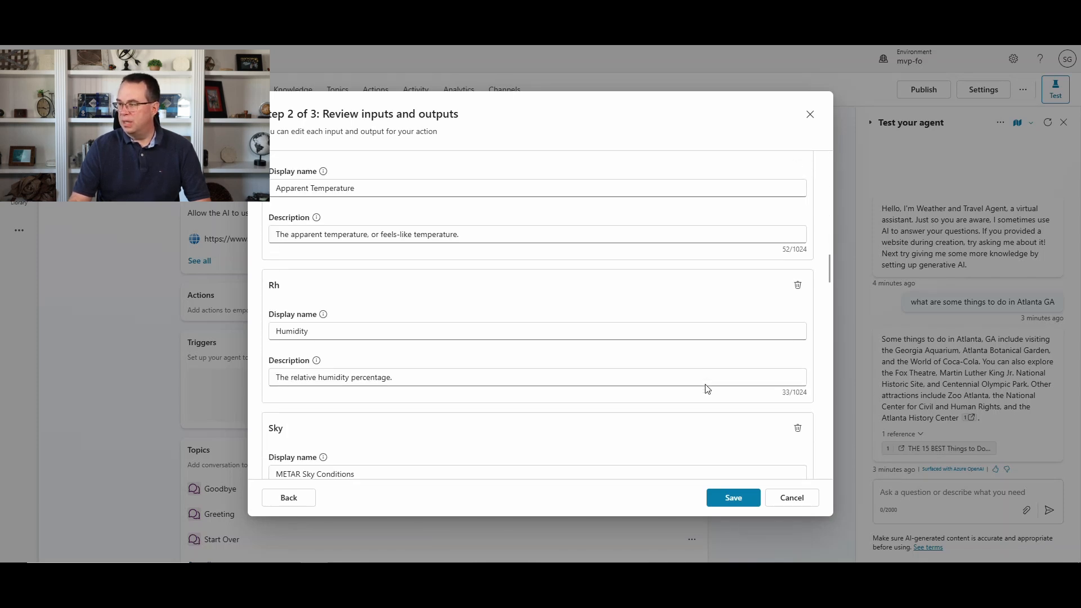
click(734, 499)
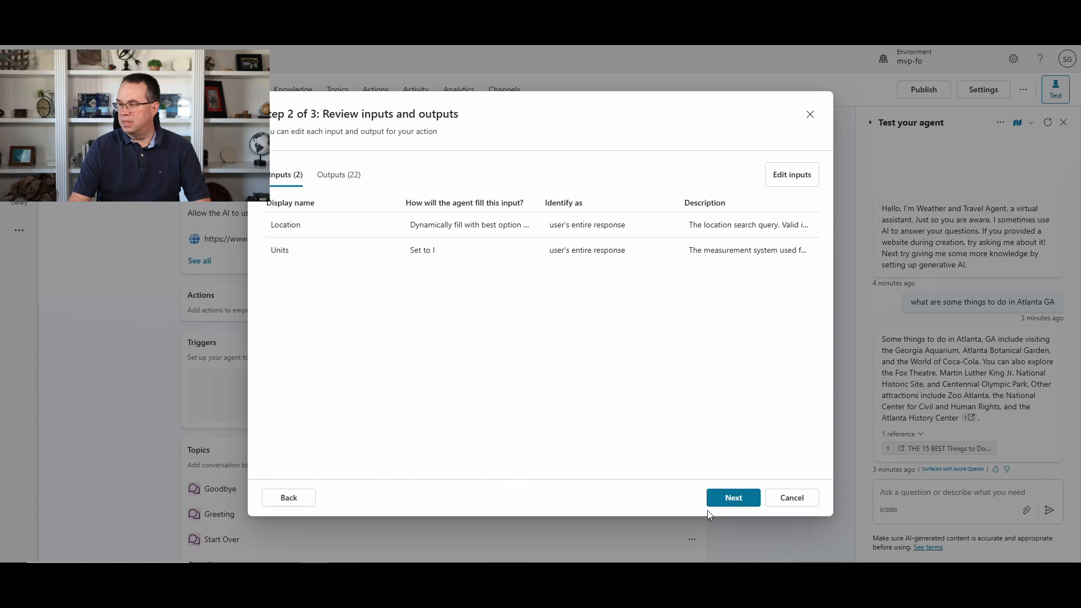
Review the summary of the Get current weather action and finish adding it to the agent
click(741, 501)
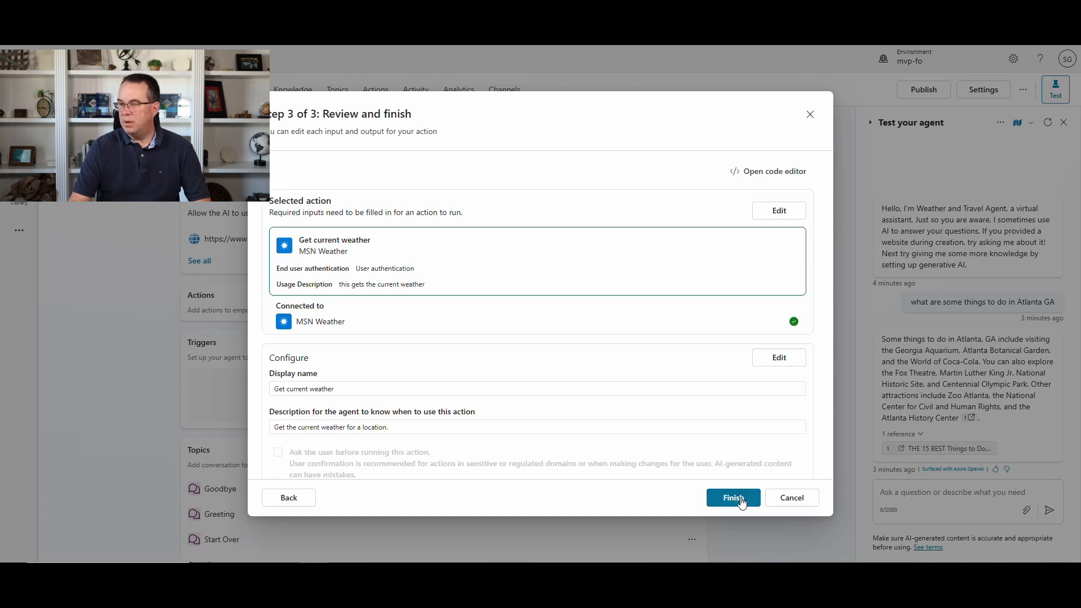
scroll(485, 345, down, 4)
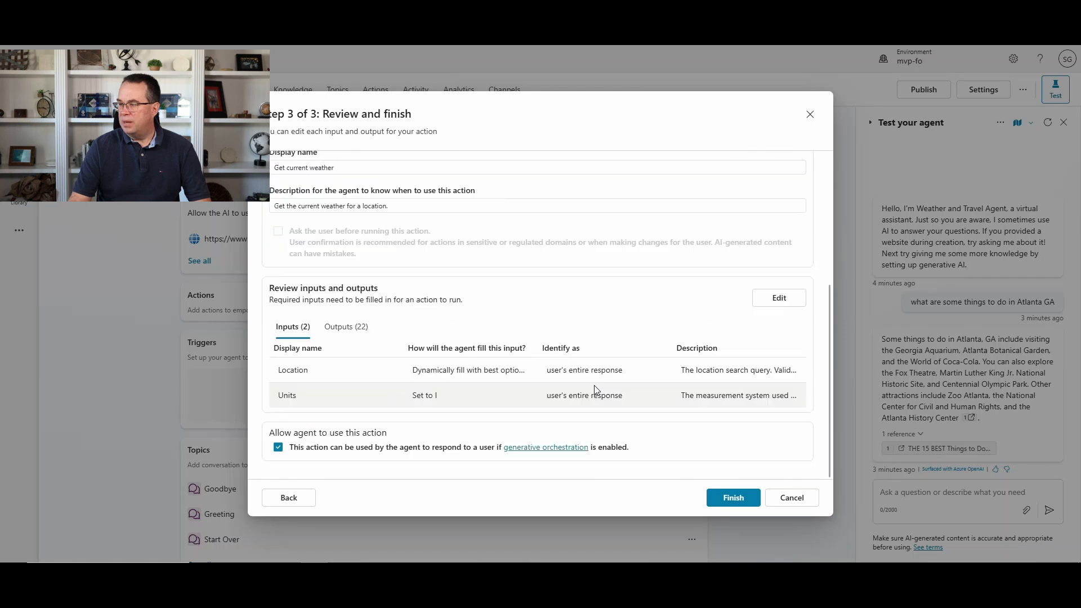
click(733, 500)
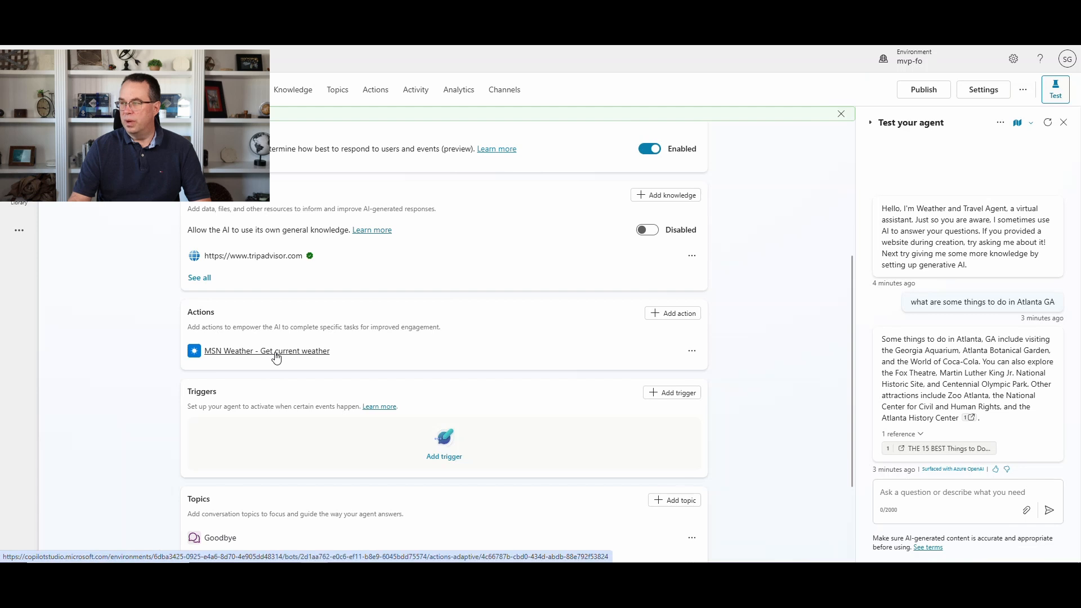
Ask the agent "what is the current weather" in the test chat
click(914, 490)
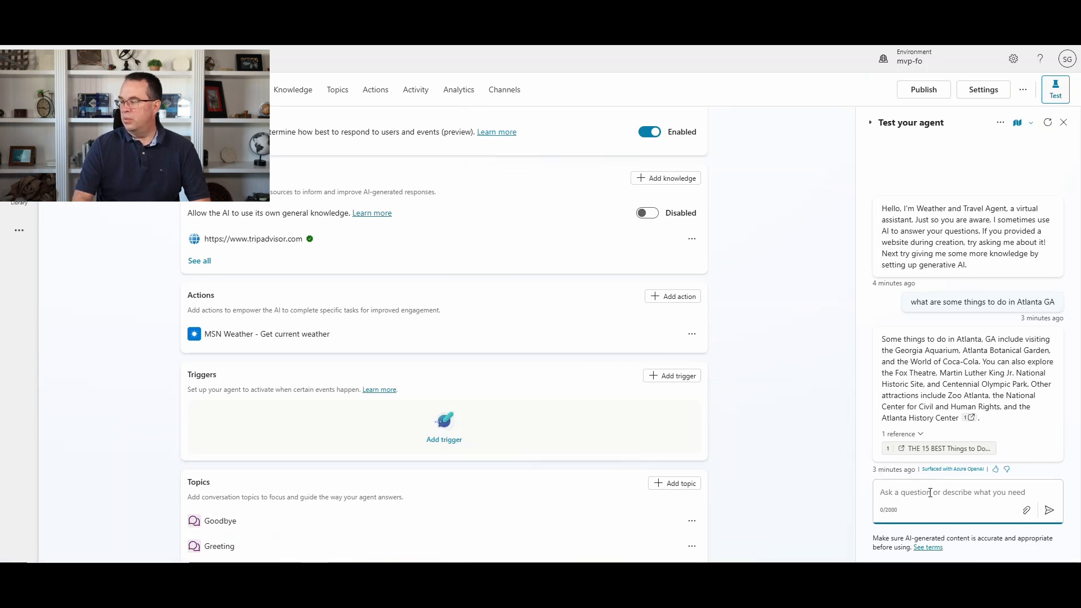
text(what is the current weateh)
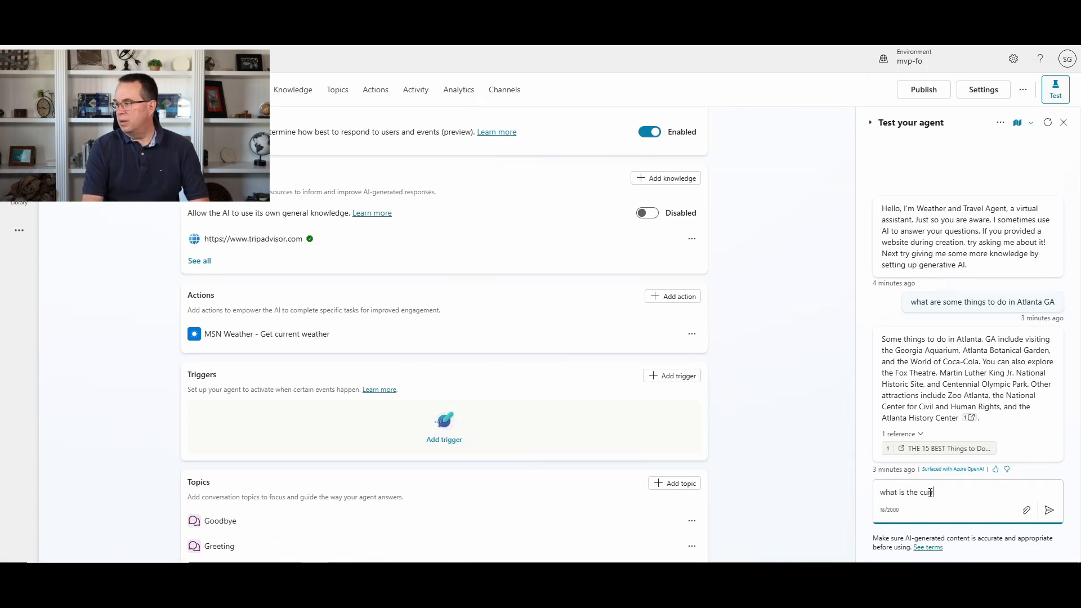
key(BackSpace)
key(BackSpace)
key(BackSpace)
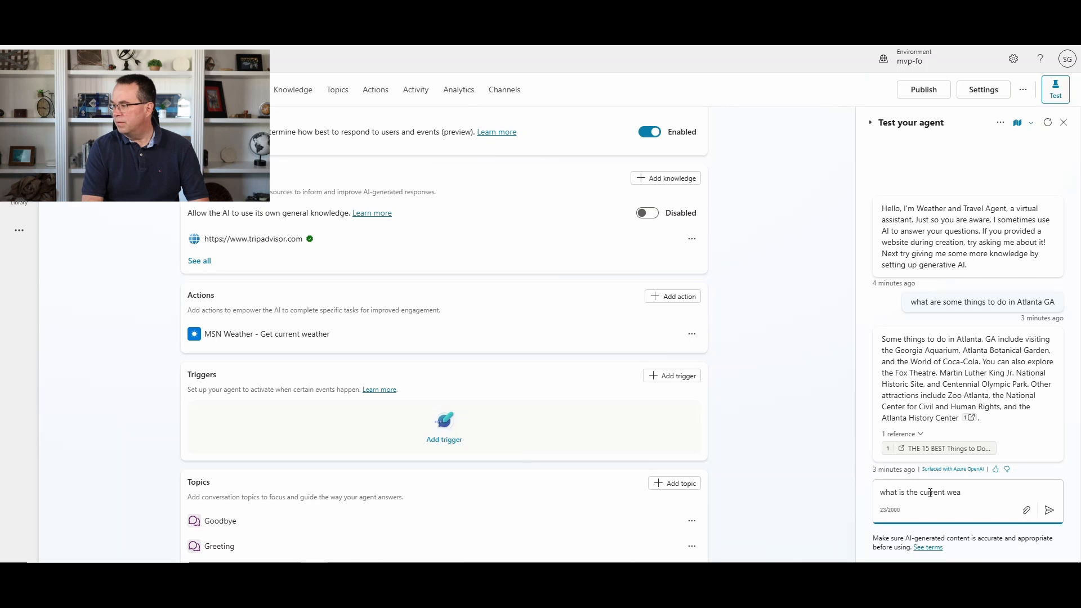
text(ther)
key(Return)
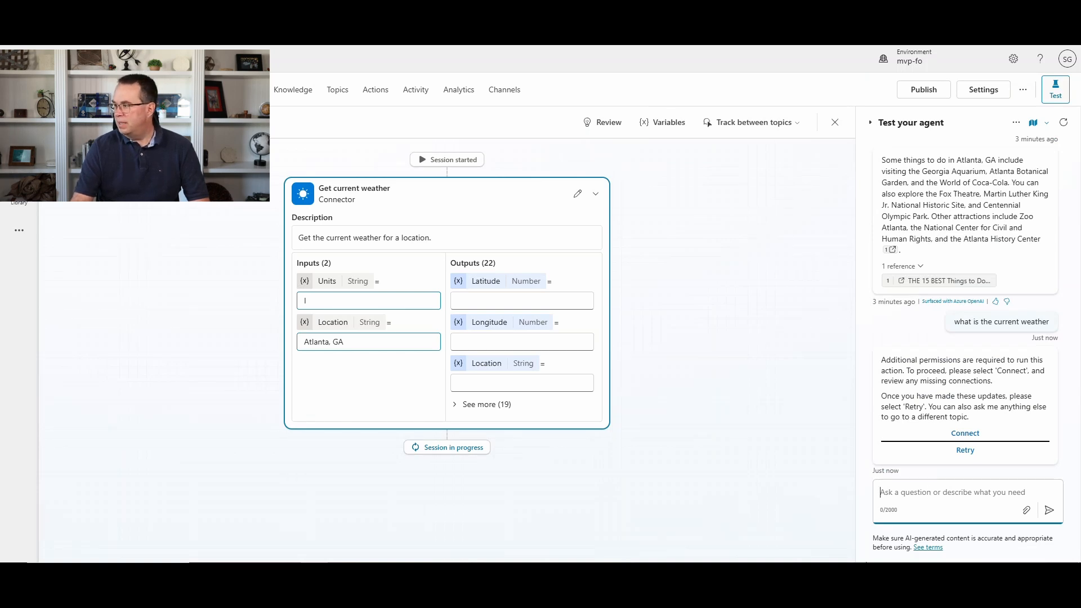
Connect the MSN Weather action using the existing MSN Weather connection and return to the agent's test page
click(964, 434)
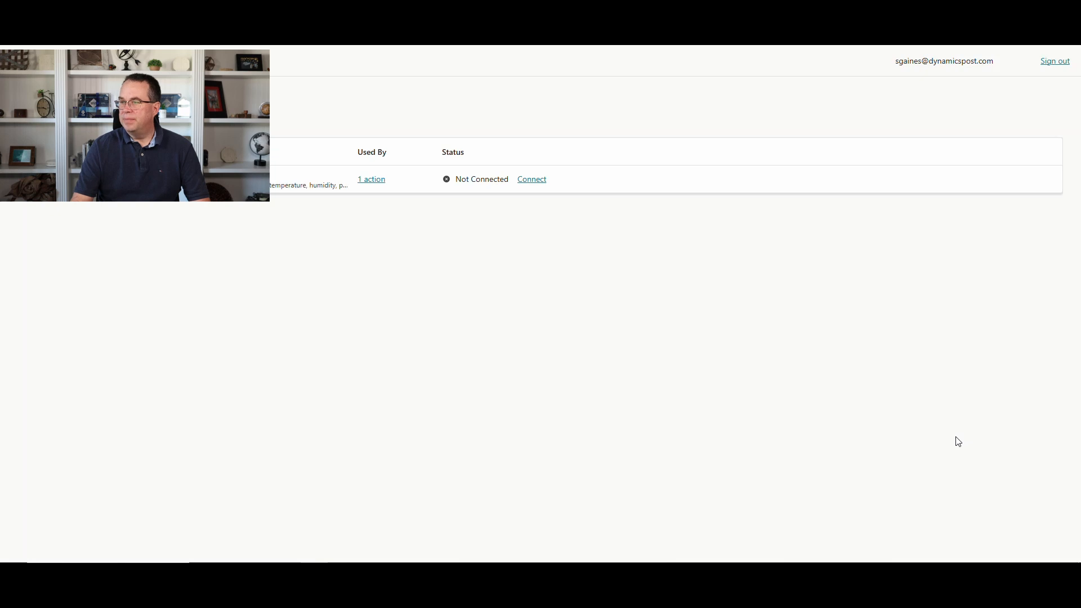
click(532, 179)
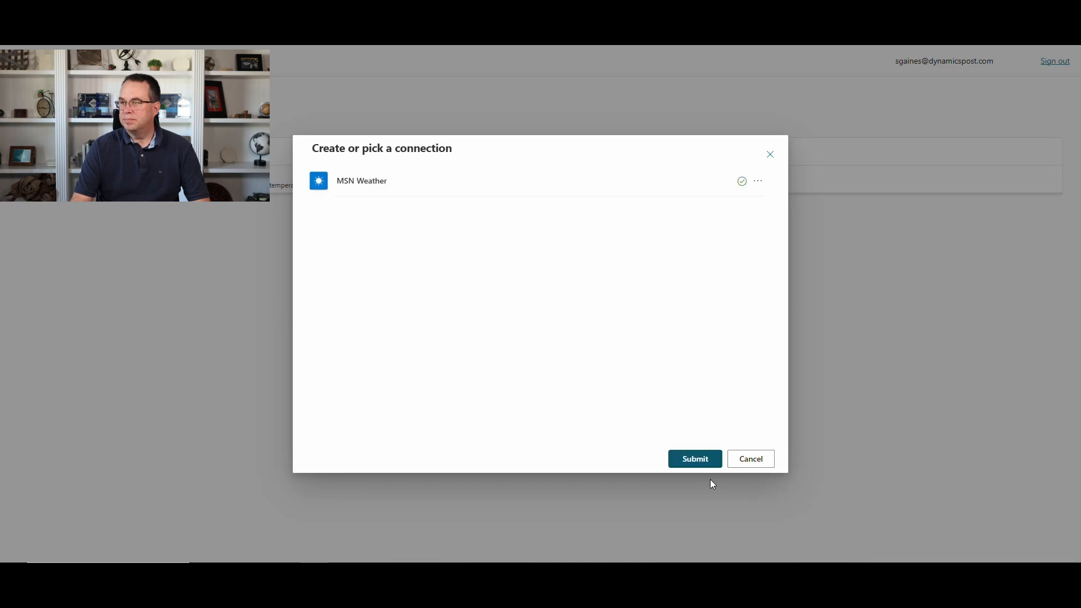
click(692, 457)
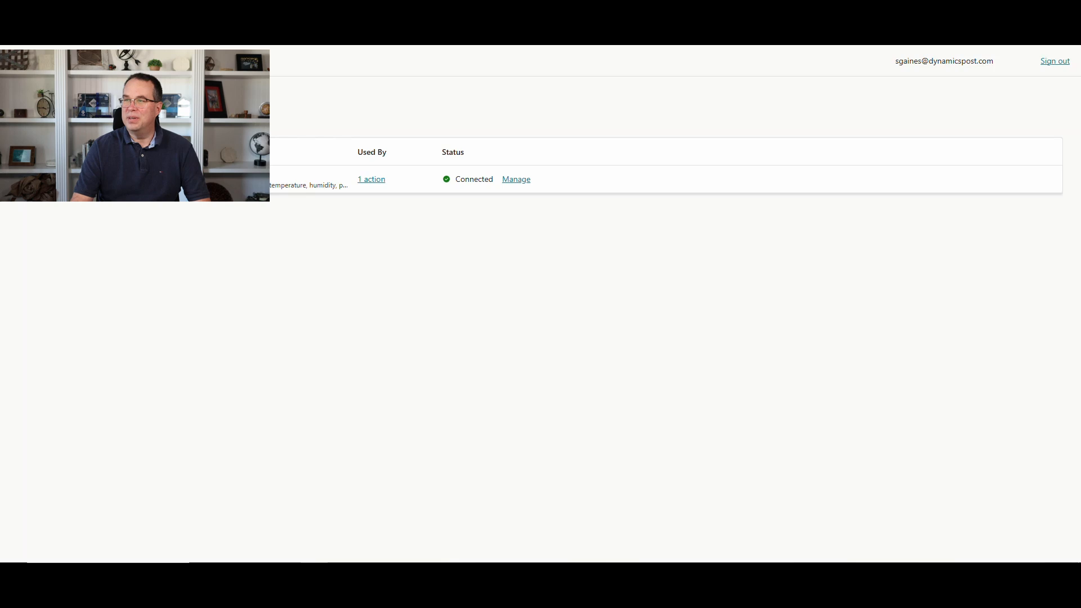
key(ctrl+shift+Tab)
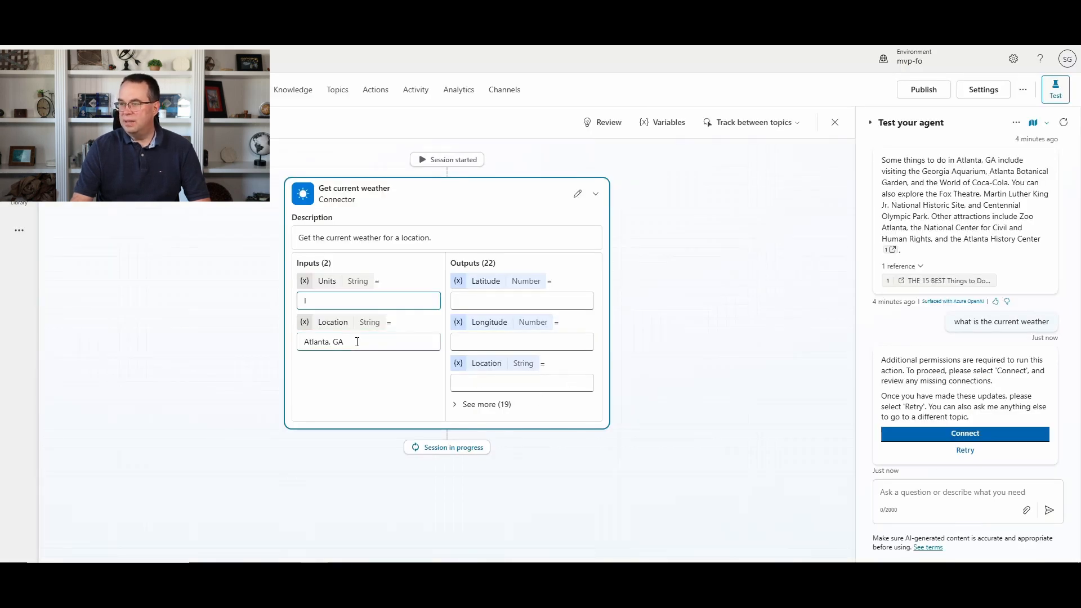
Start a new test conversation and ask the agent "what is the weather" without naming a location
triple_click(307, 341)
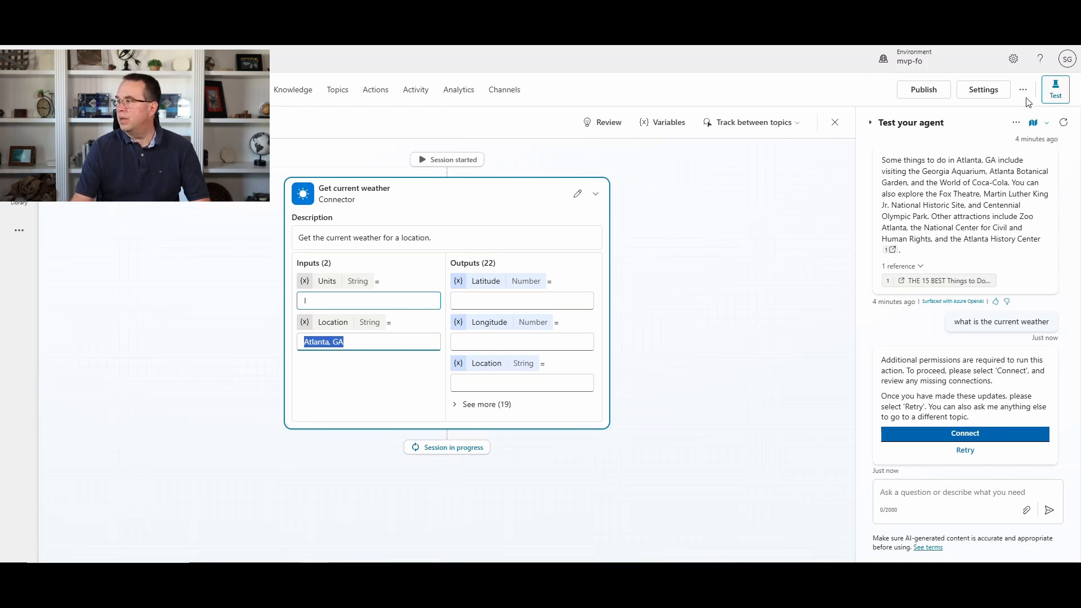
click(1063, 125)
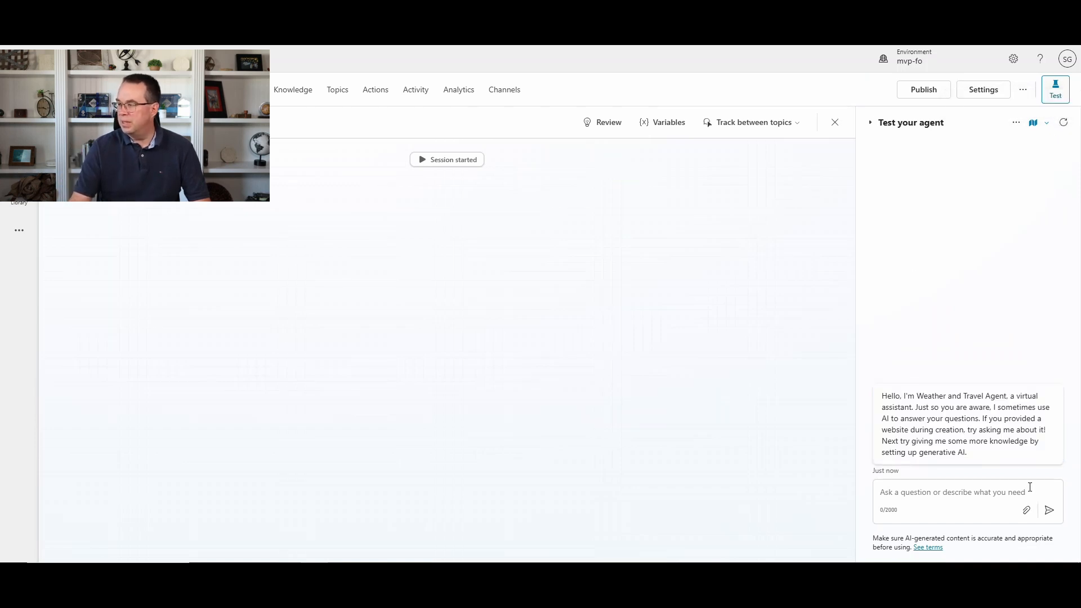
click(915, 492)
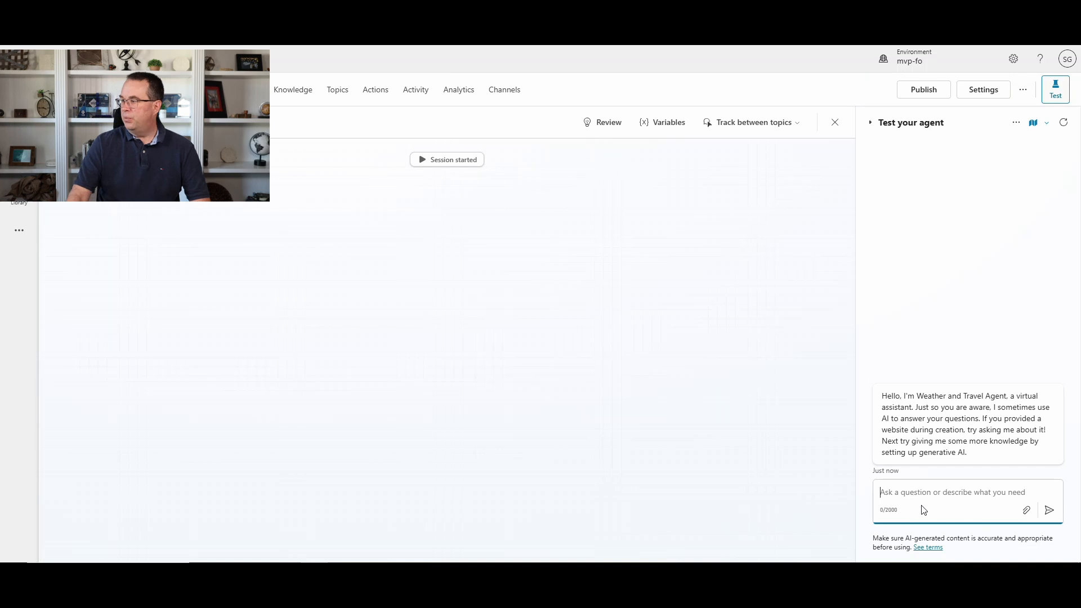
text(what is the )
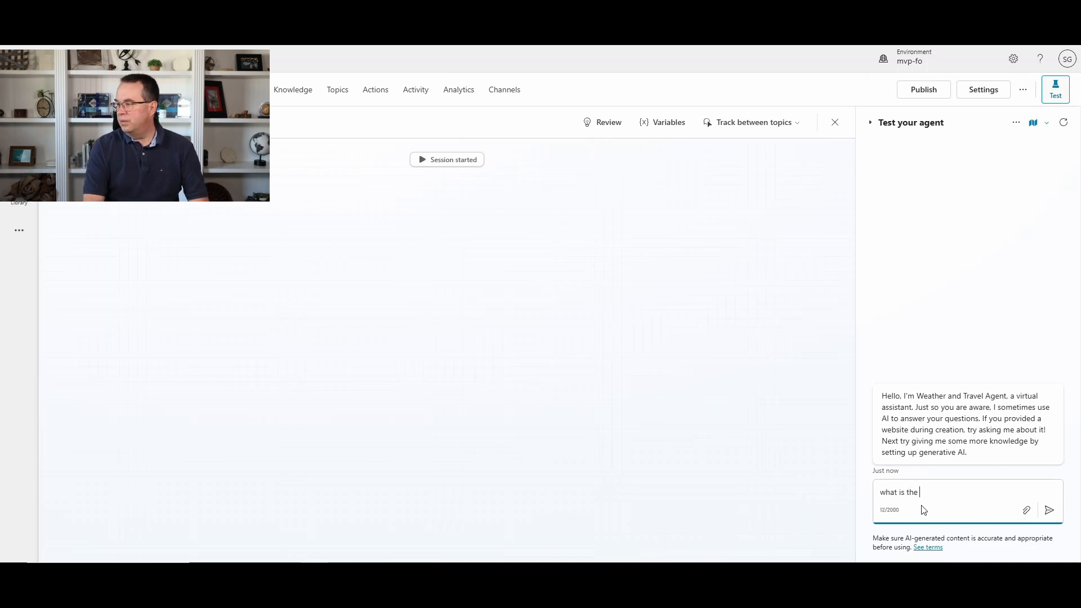
text(waather)
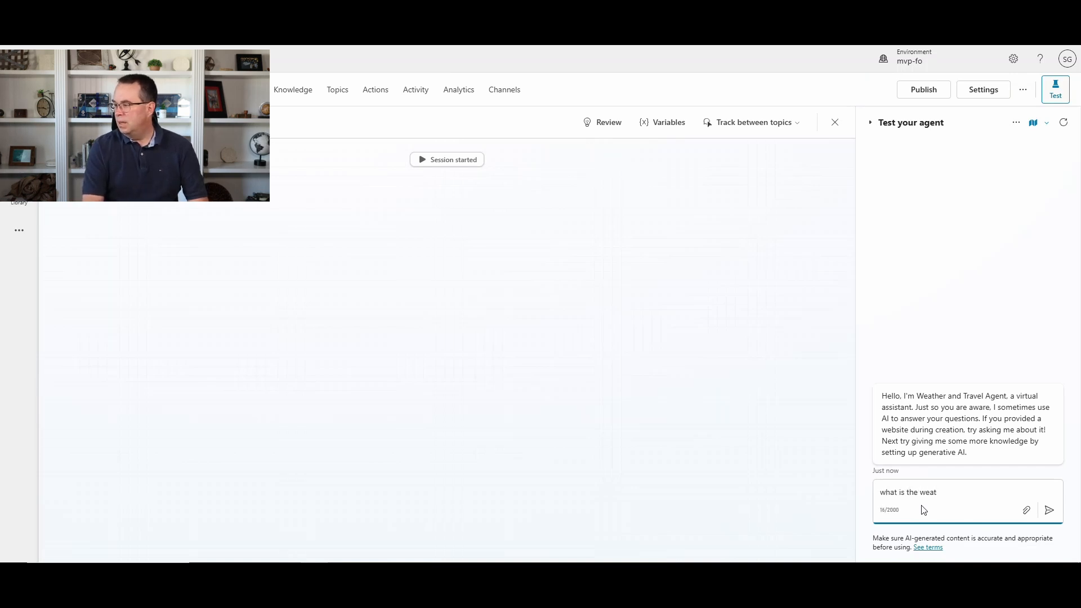
key(Return)
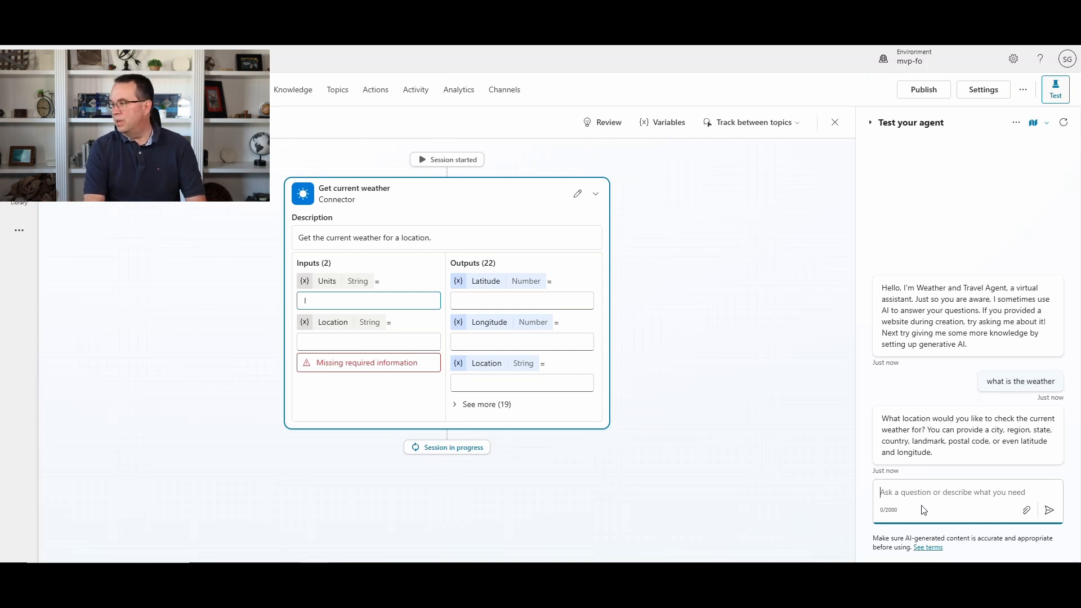
Answer the agent's location question with "atlanta ga"
text(a)
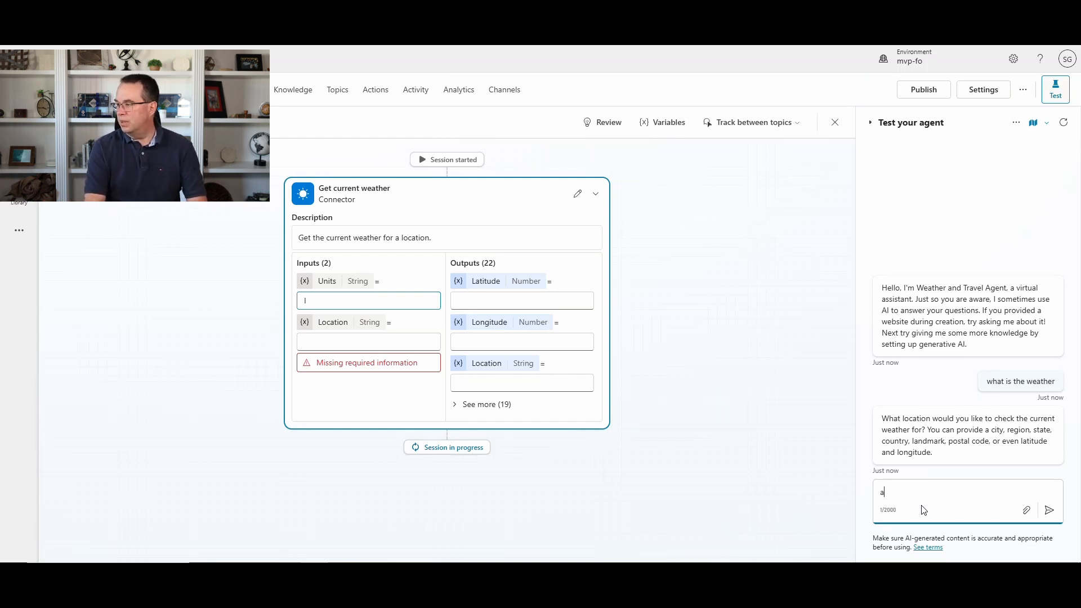
text(tlanta ga)
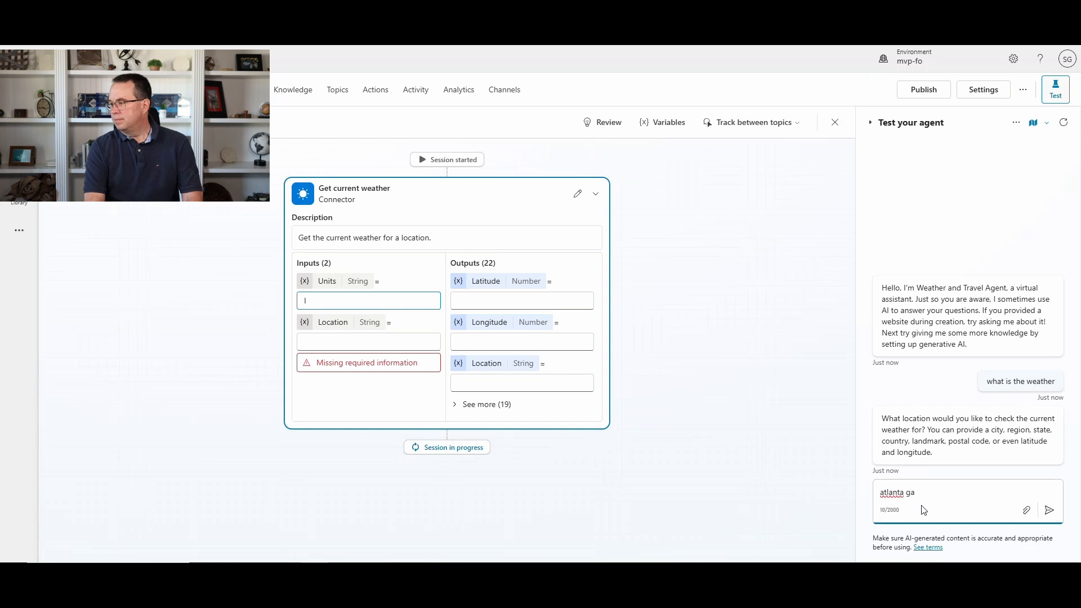
key(Return)
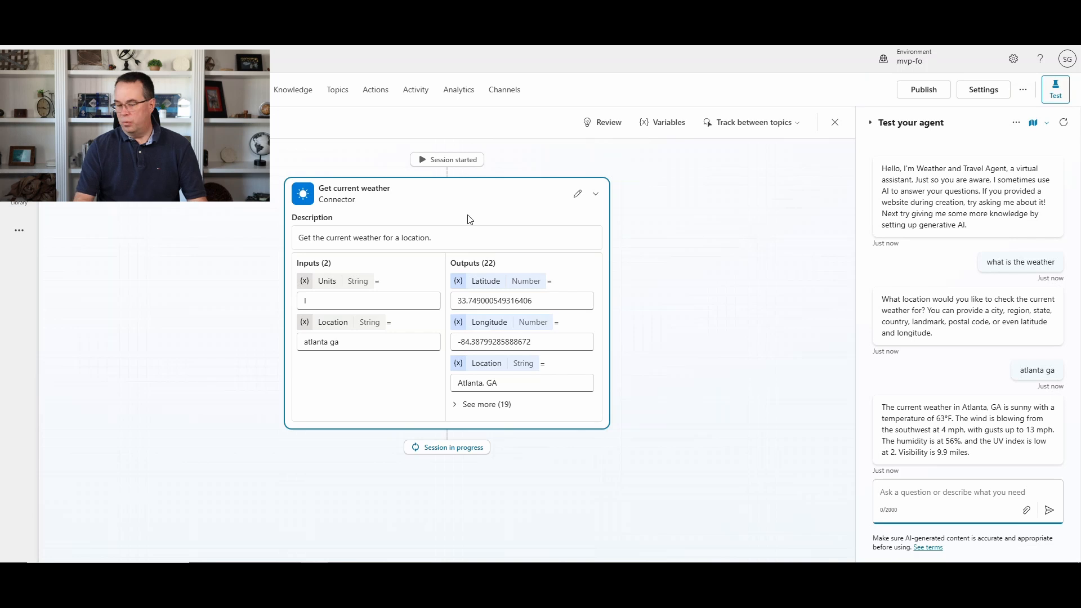
Ask the agent "what is the current weather in atlanta and what are some things to do." in the test chat
text(wha tis th)
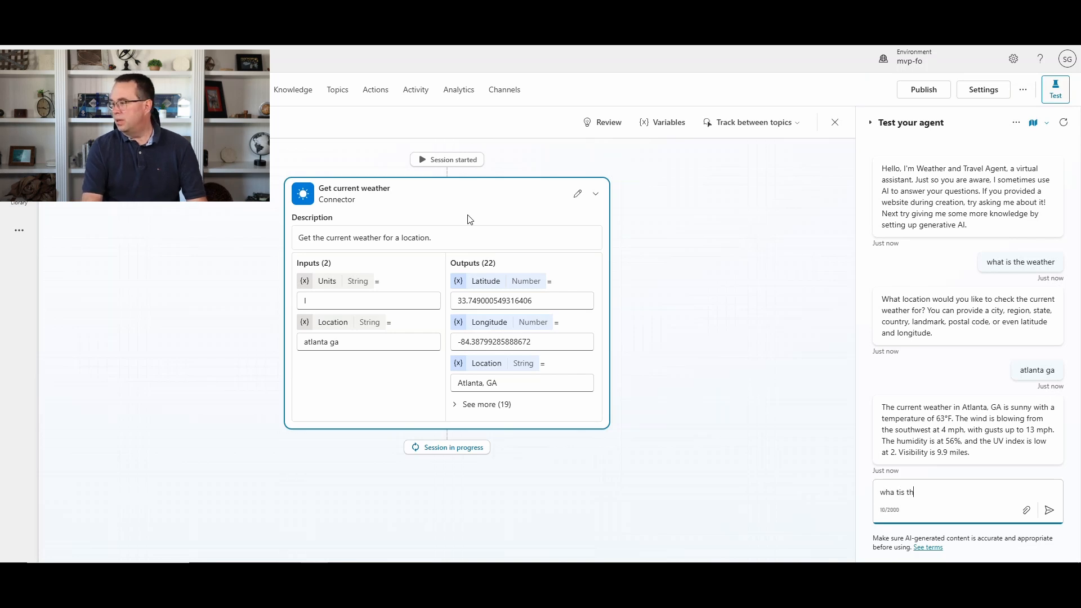
text(e current)
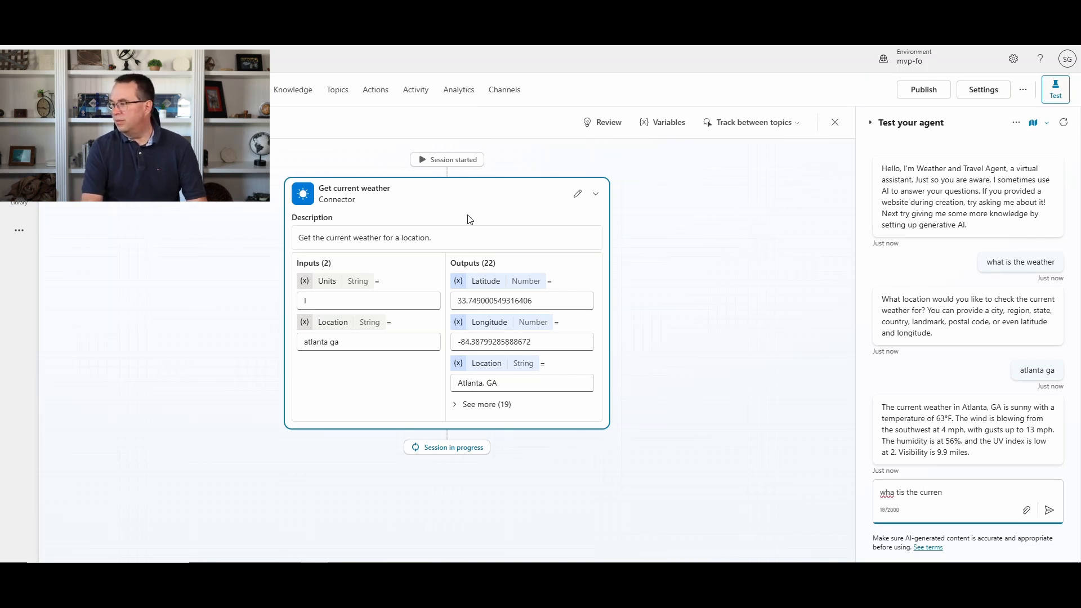
key(BackSpace)
key(BackSpace)
key(BackSpace)
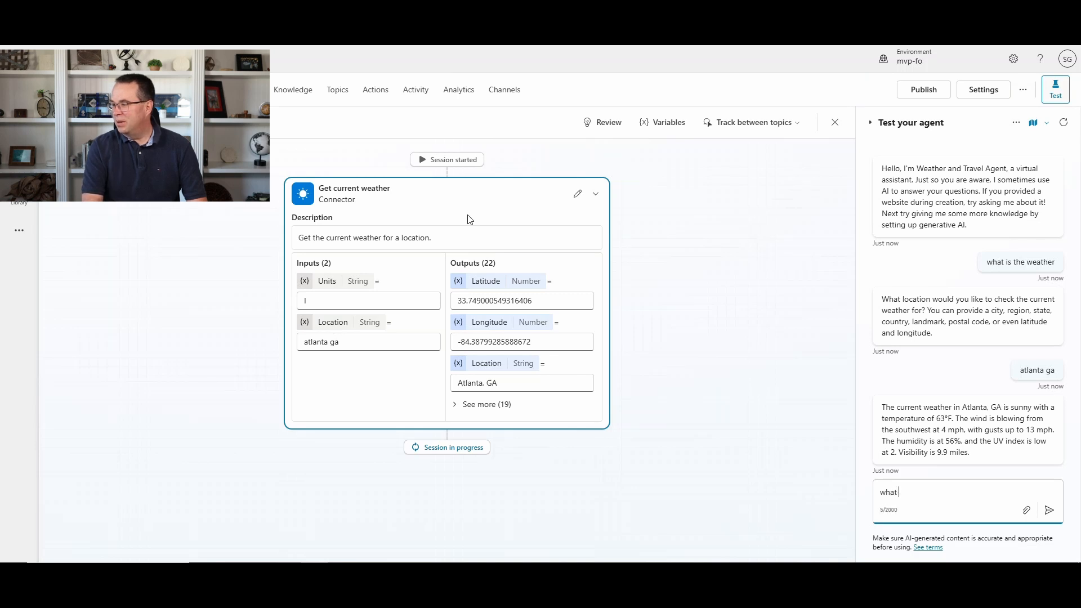
text(the)
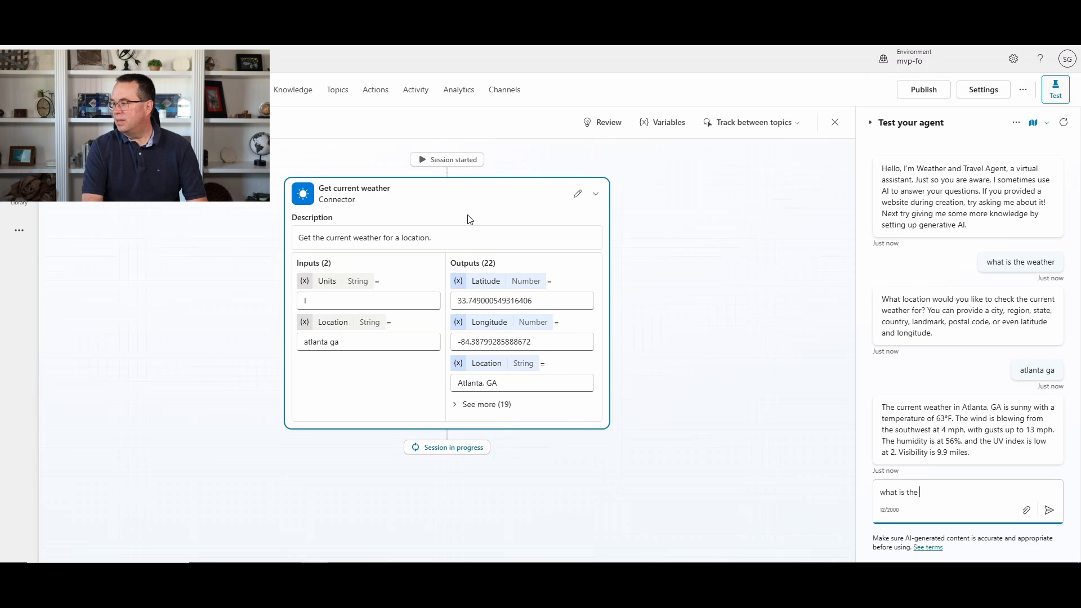
text( current weat)
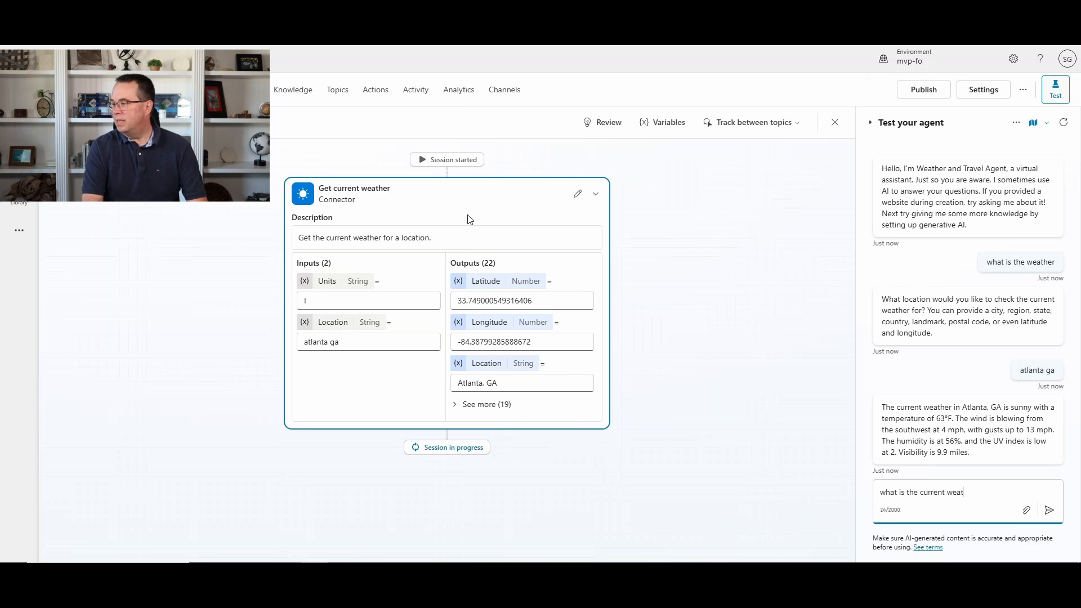
text(her in atlanta and what are some)
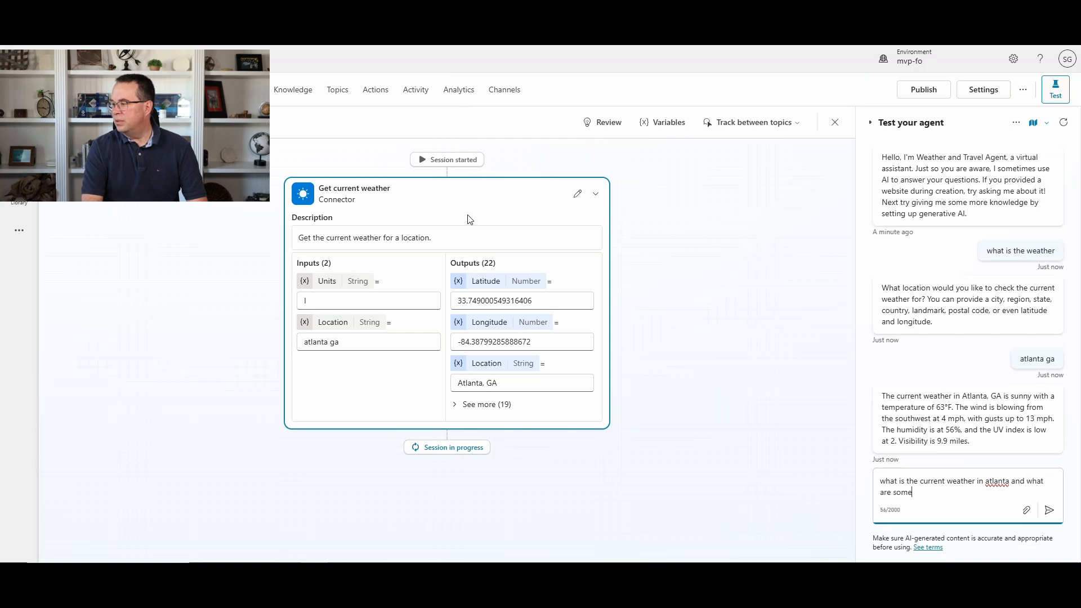
text( things to do.)
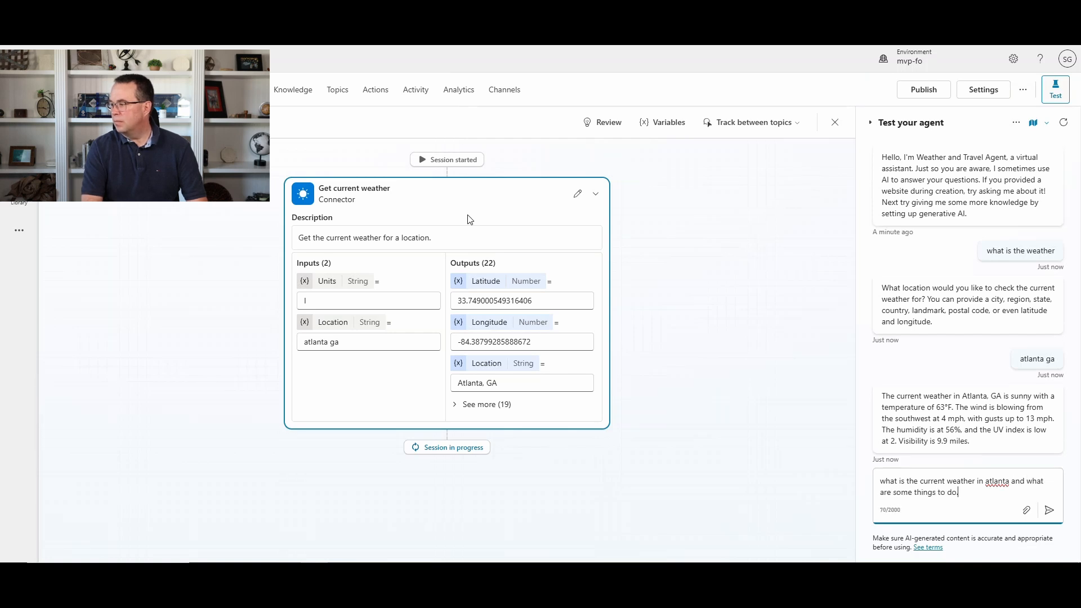
key(Return)
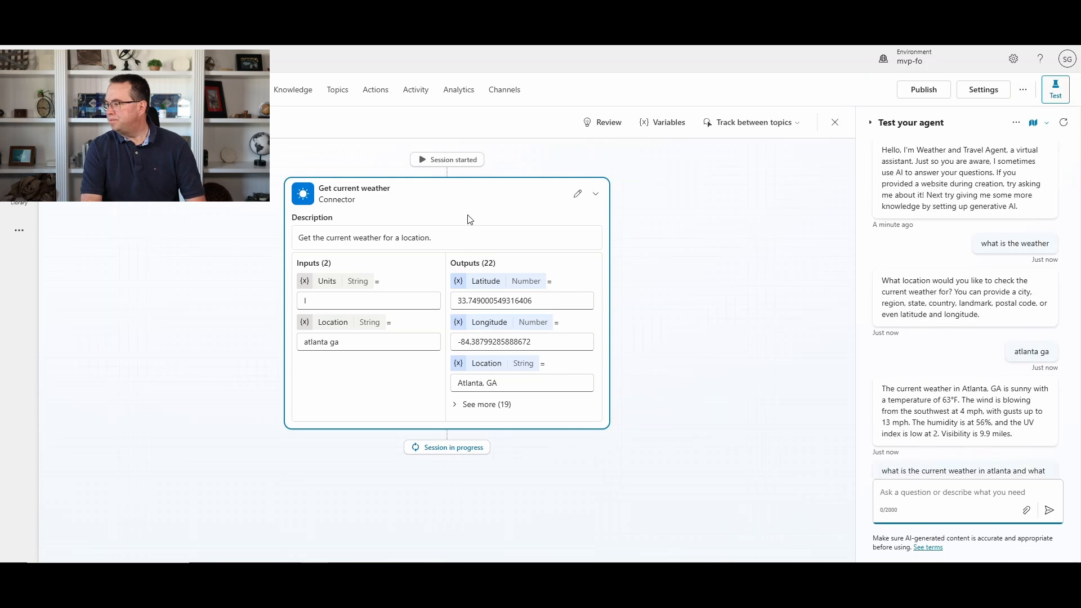
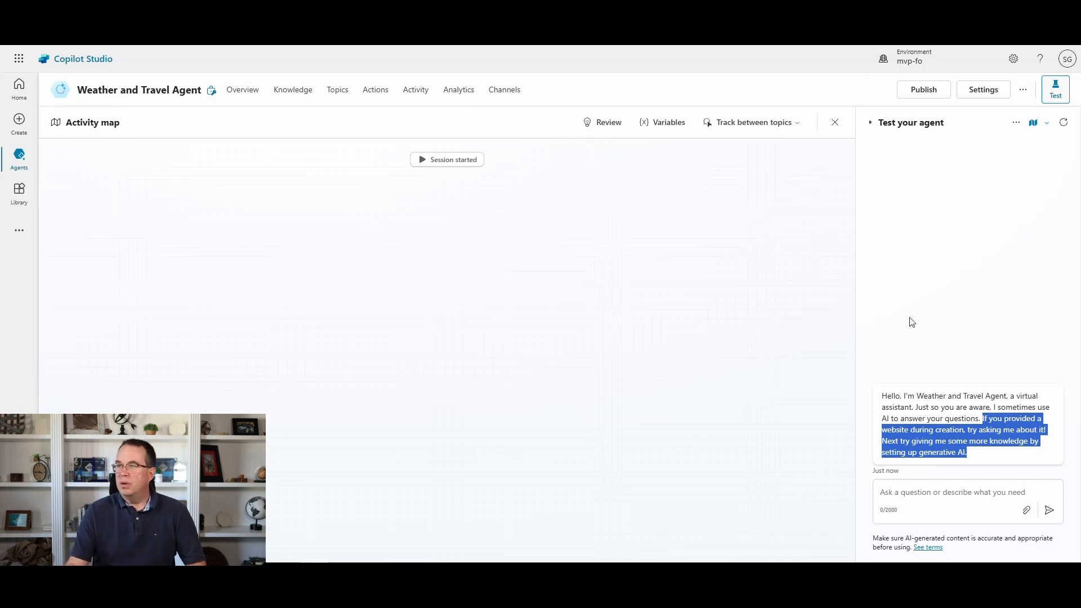
Open the agent's Conversation Start topic for editing
click(341, 91)
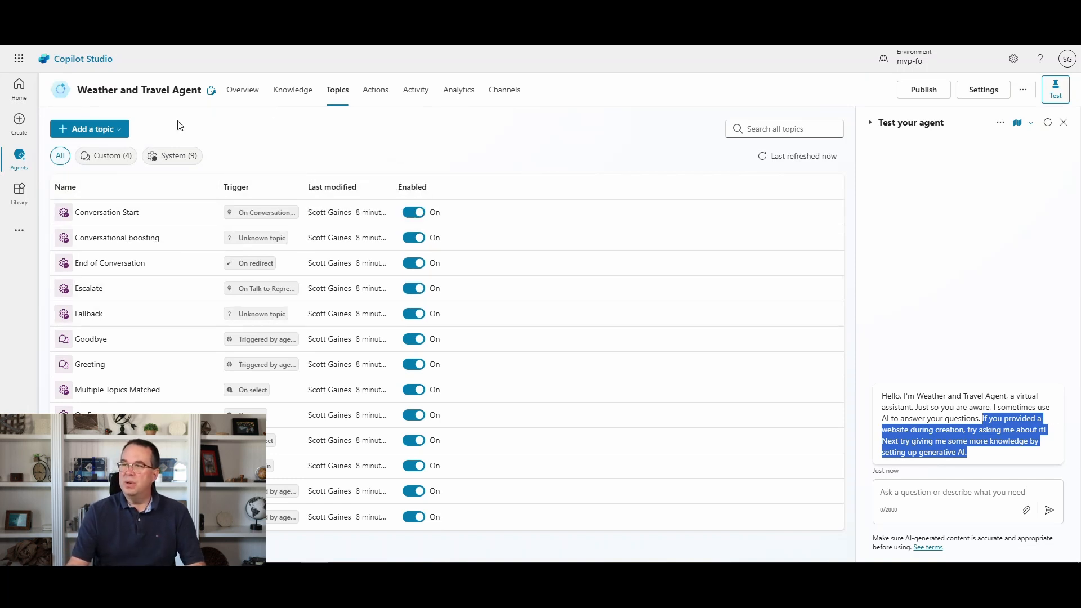
click(107, 218)
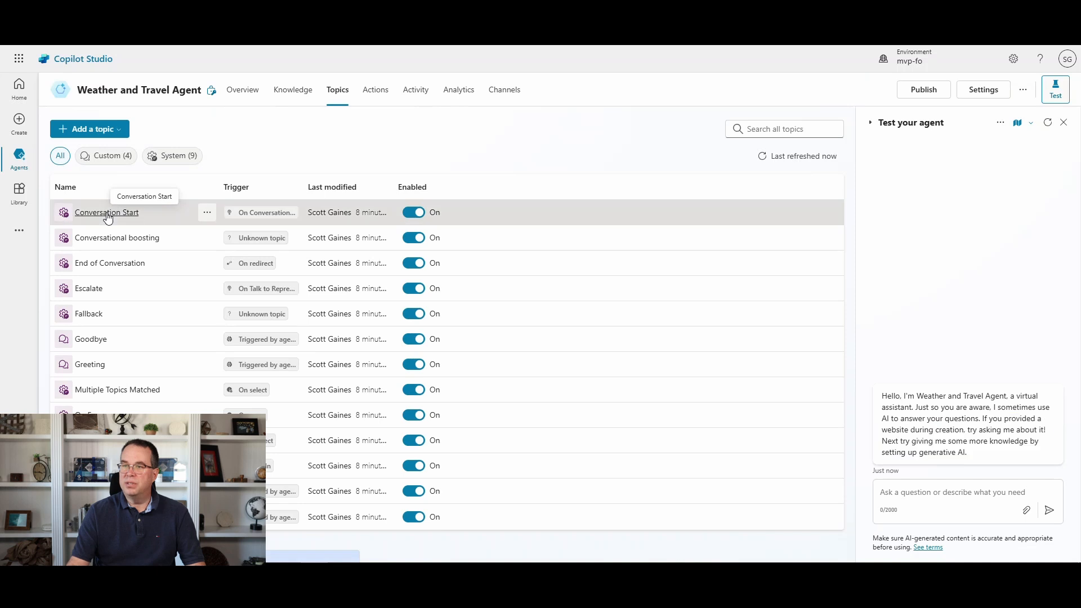
click(108, 218)
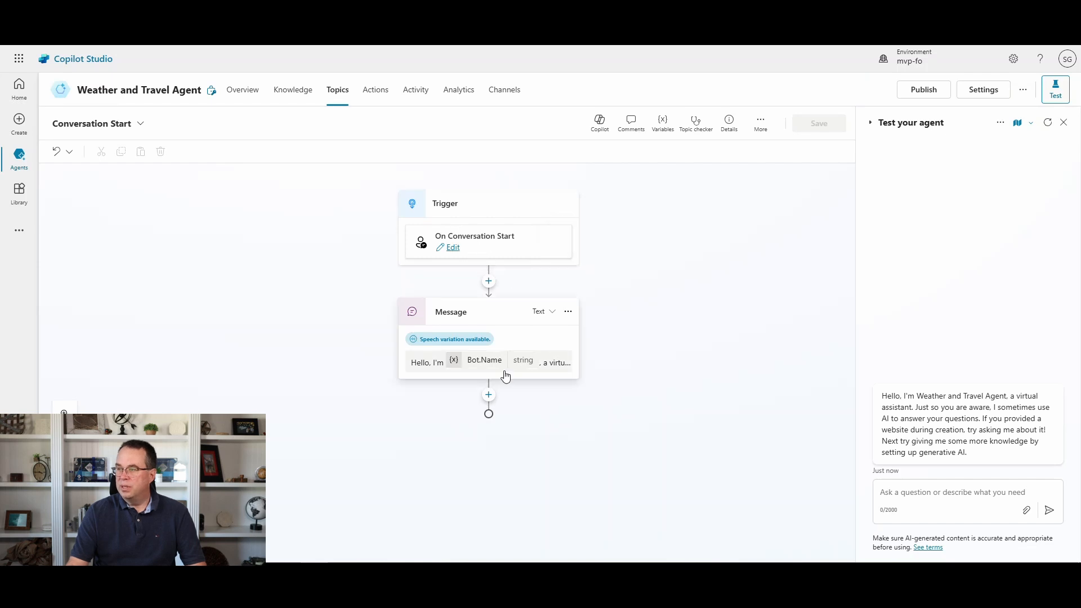
Replace the greeting message's sentences about the website and generative AI with "I can answer your questions on weather and trip activities."
click(555, 360)
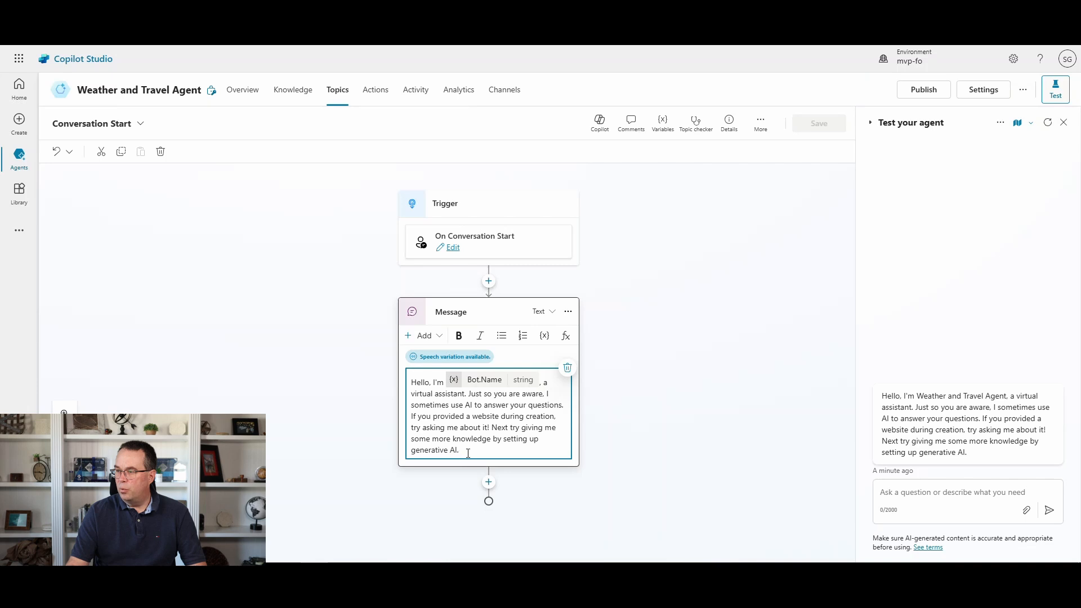
drag(468, 453, 408, 419)
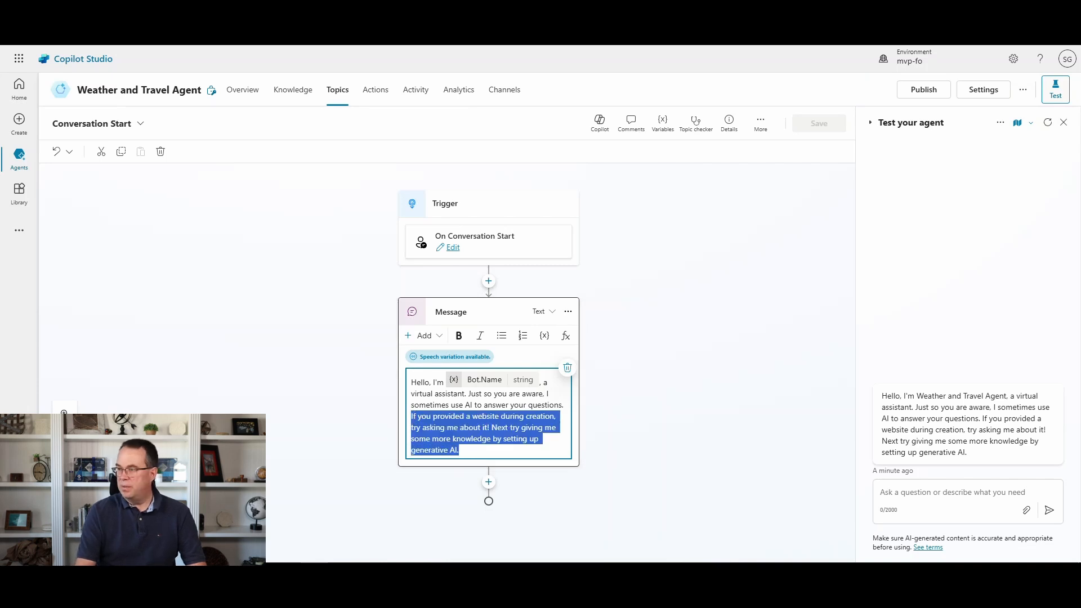
key(BackSpace)
text(I)
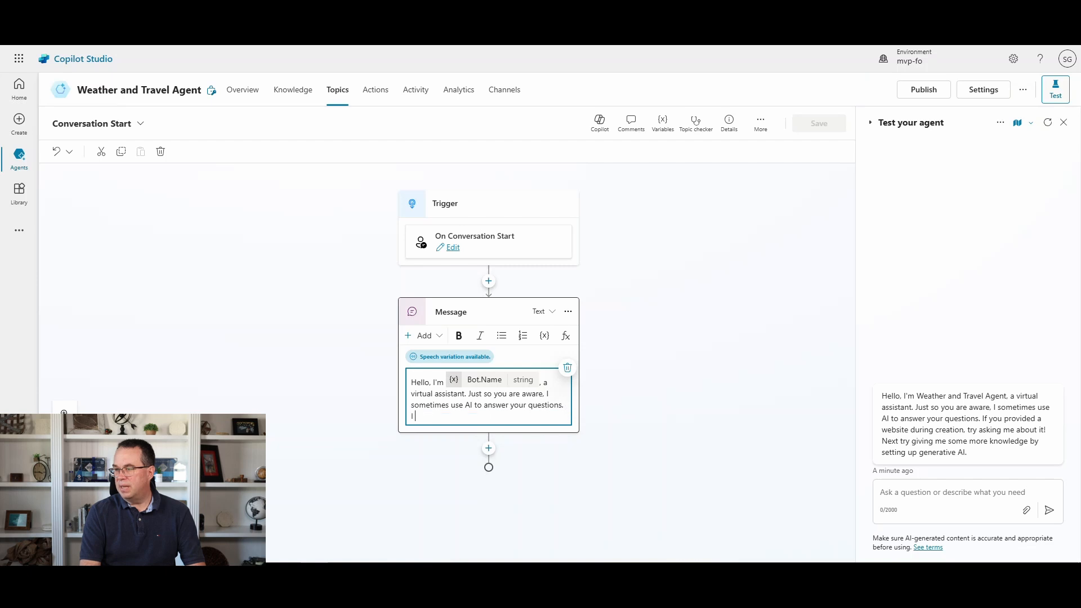
text( can answer your q)
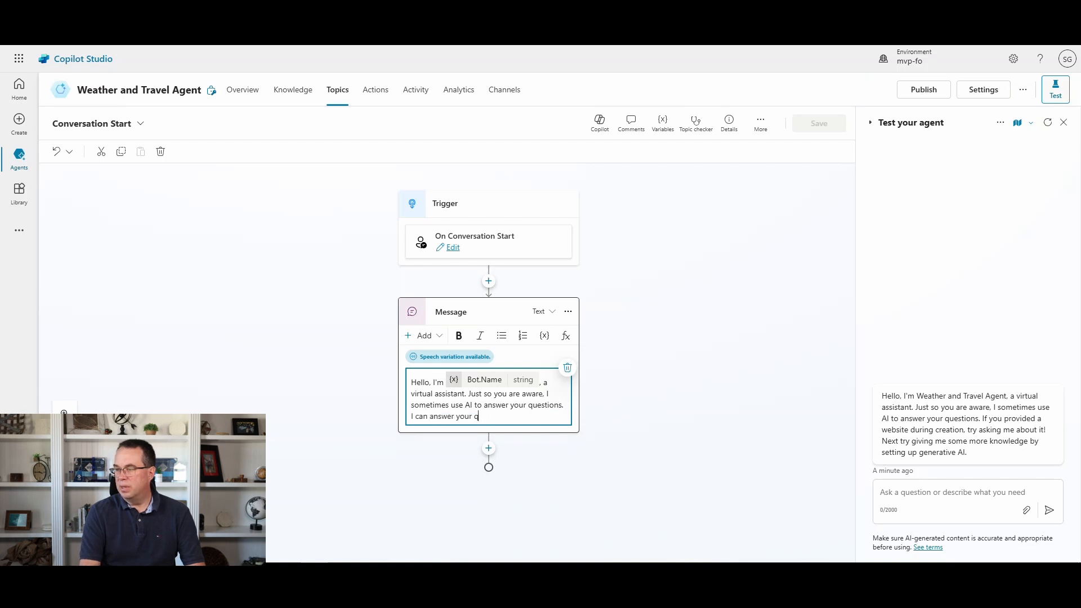
text(uestions on weather and)
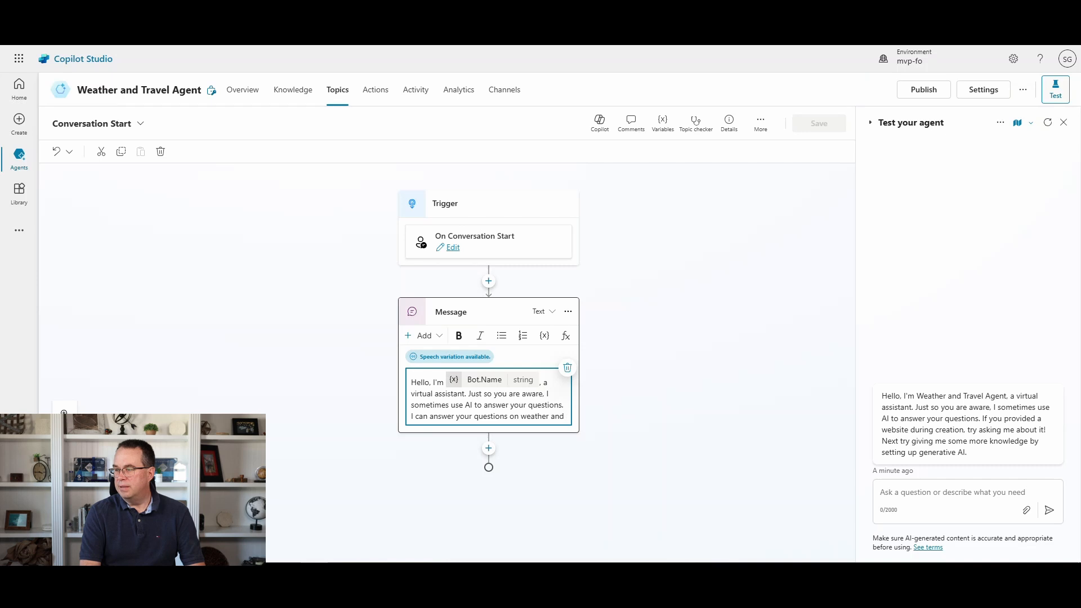
text( trip ac)
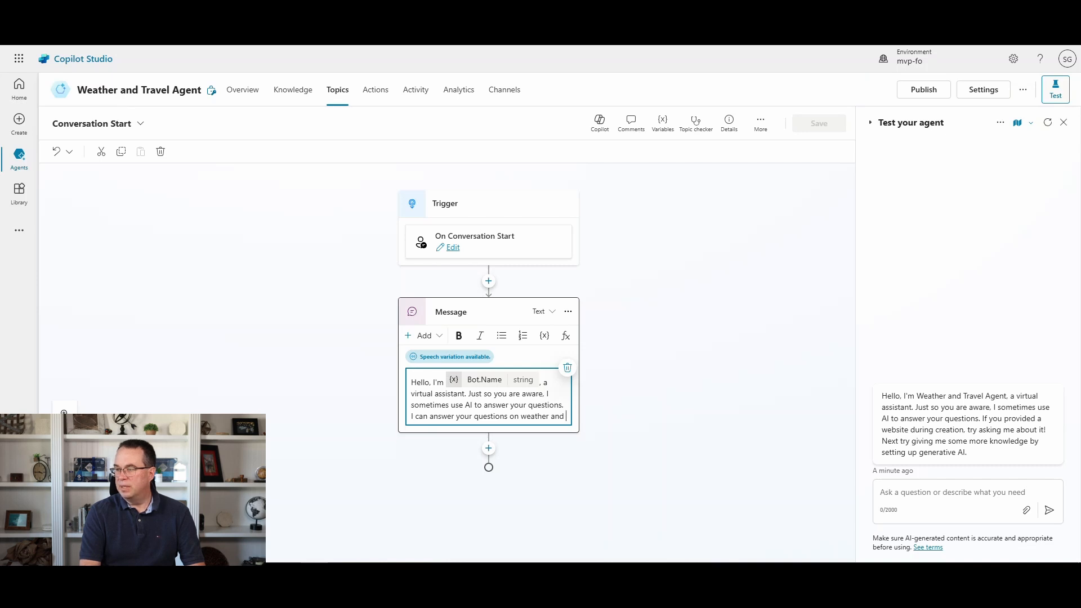
text(tivities)
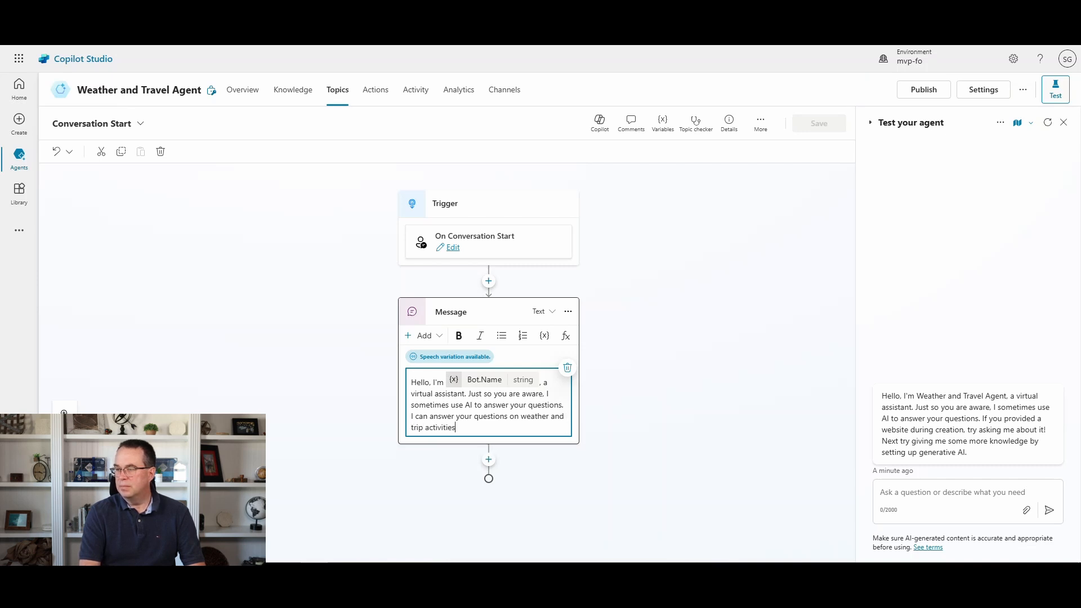
text(.)
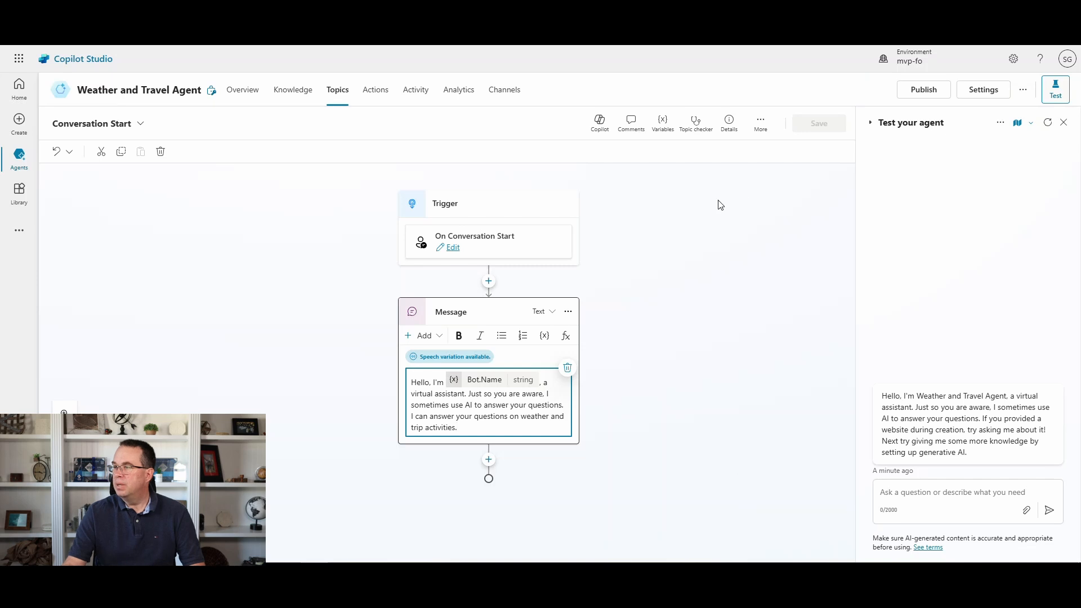
click(724, 320)
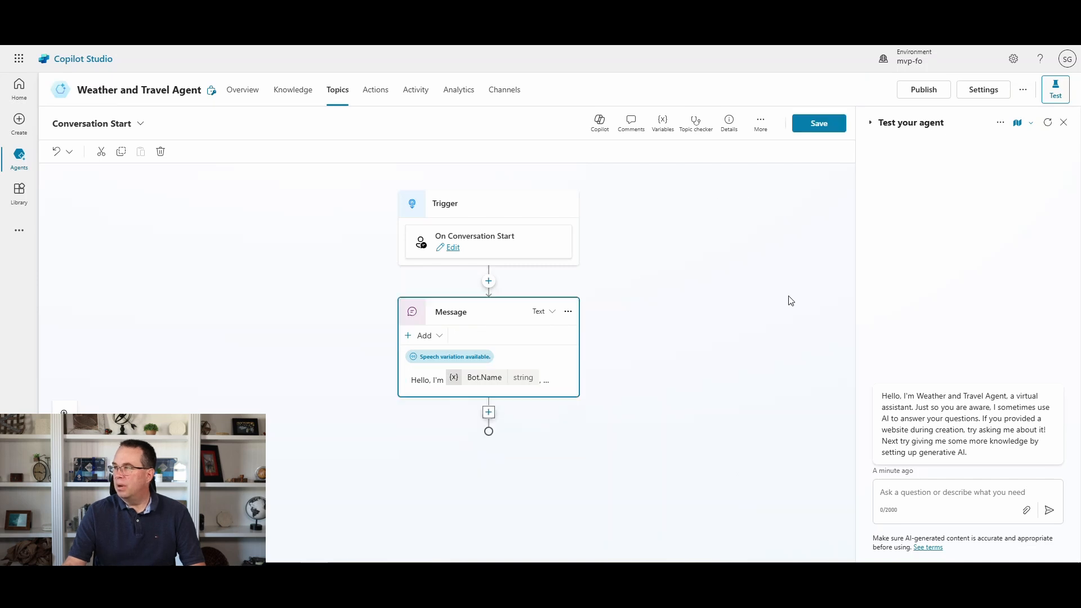
Save the Conversation Start topic and start a new test conversation to check the revised greeting
click(822, 124)
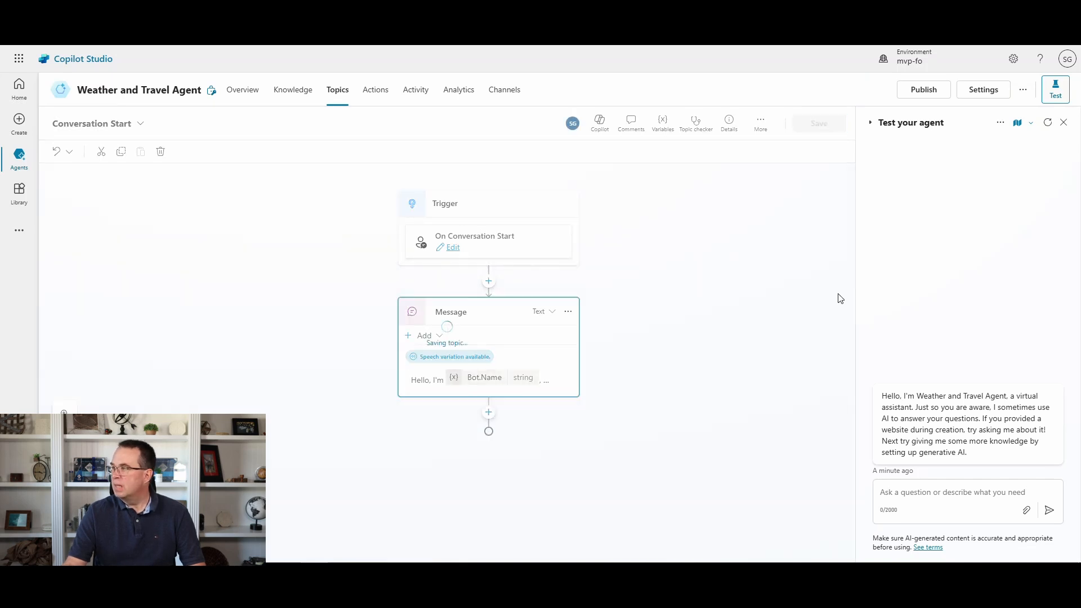
click(1048, 124)
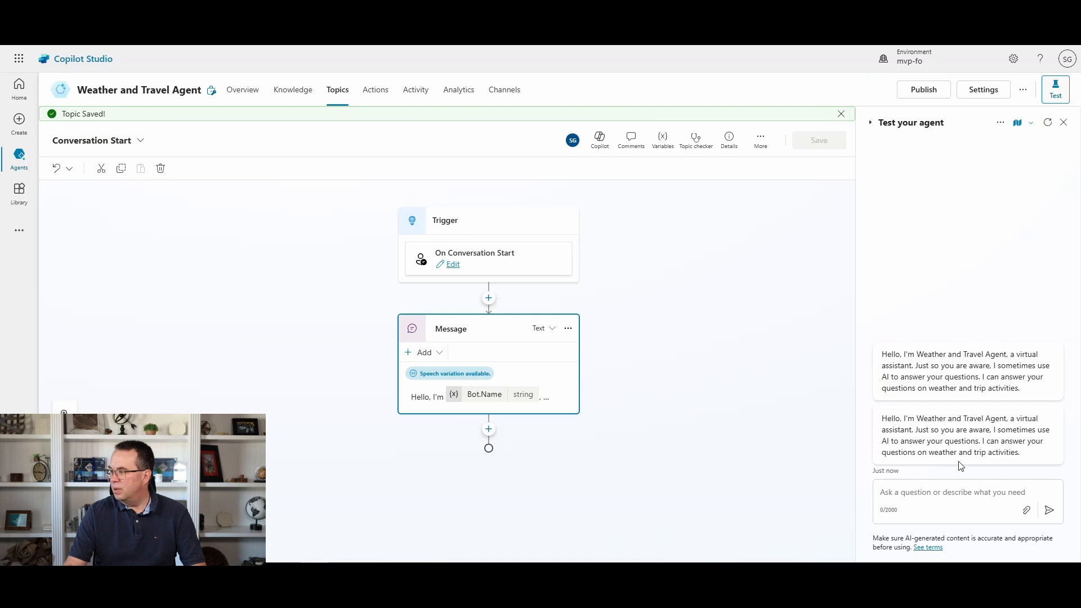
drag(1023, 453, 876, 417)
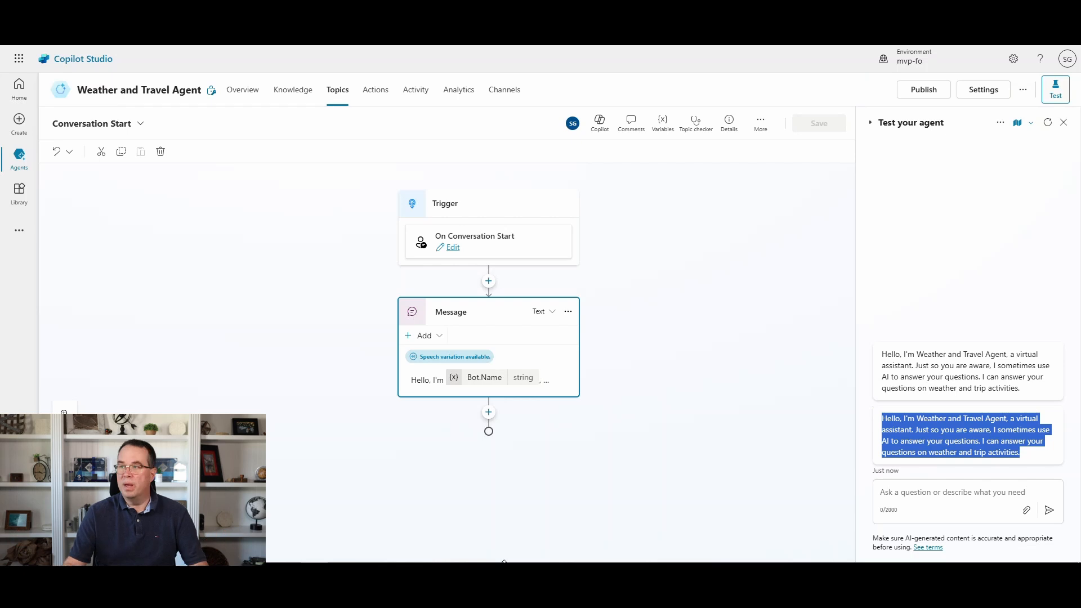
Add the quick replies "What is the weather" and "What are some activities" to the greeting message and save the topic
click(440, 342)
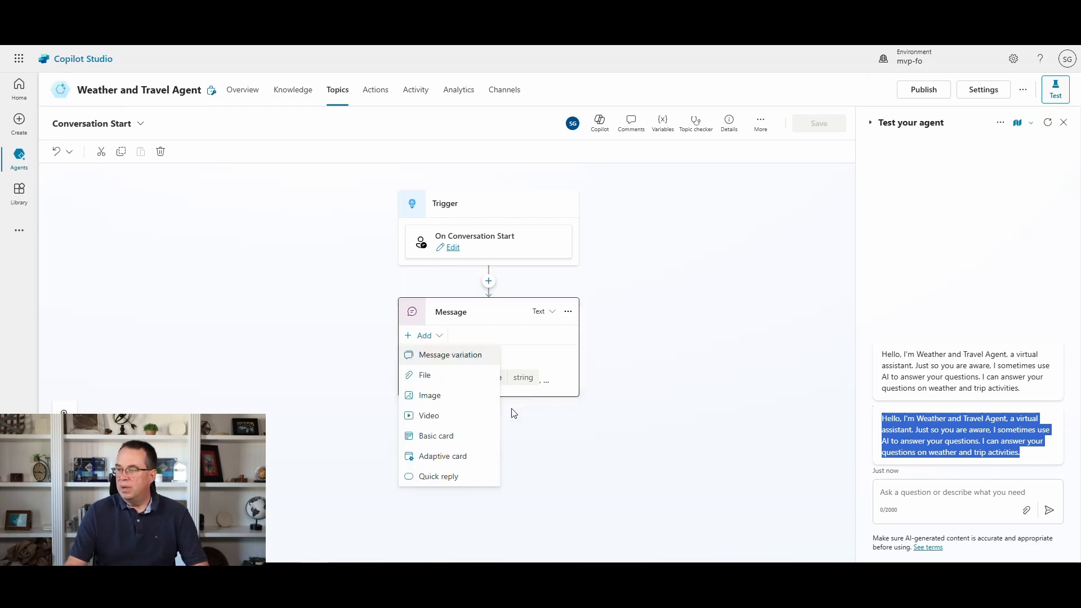
click(451, 478)
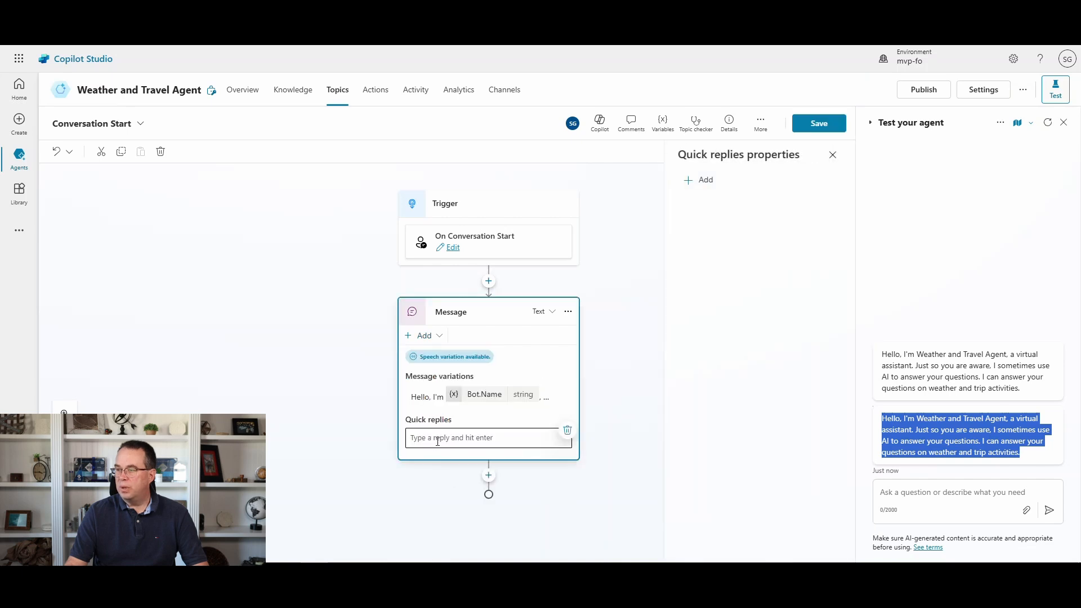
click(458, 437)
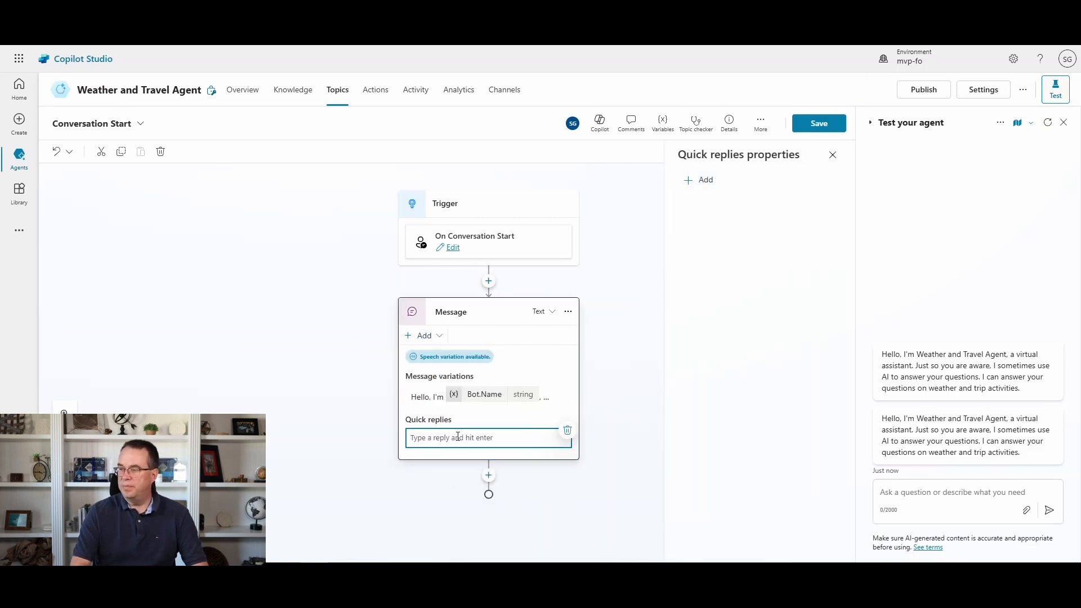
text(What is the weather)
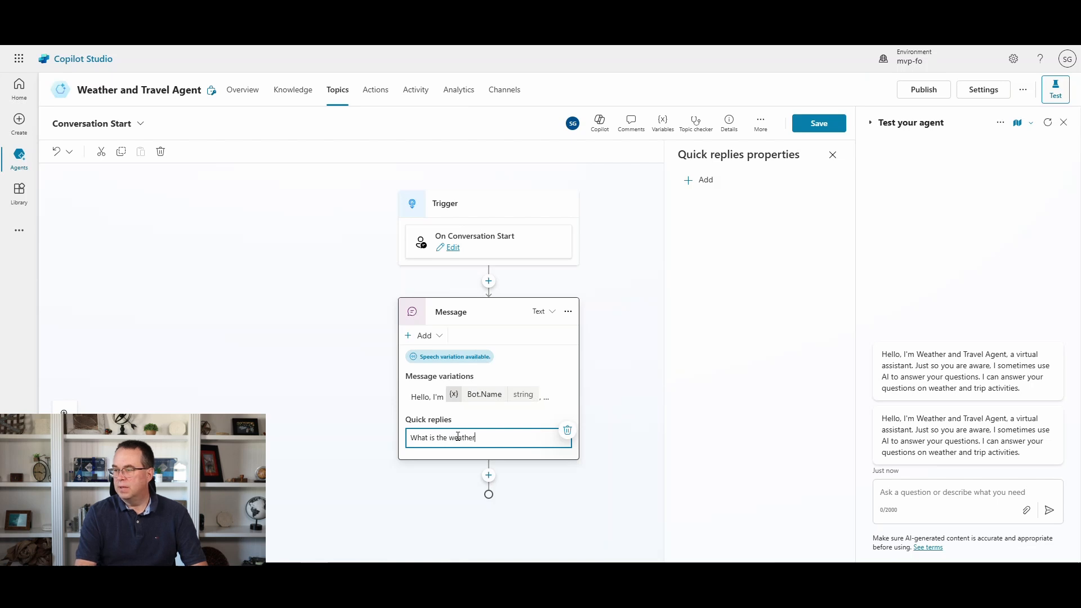
key(Return)
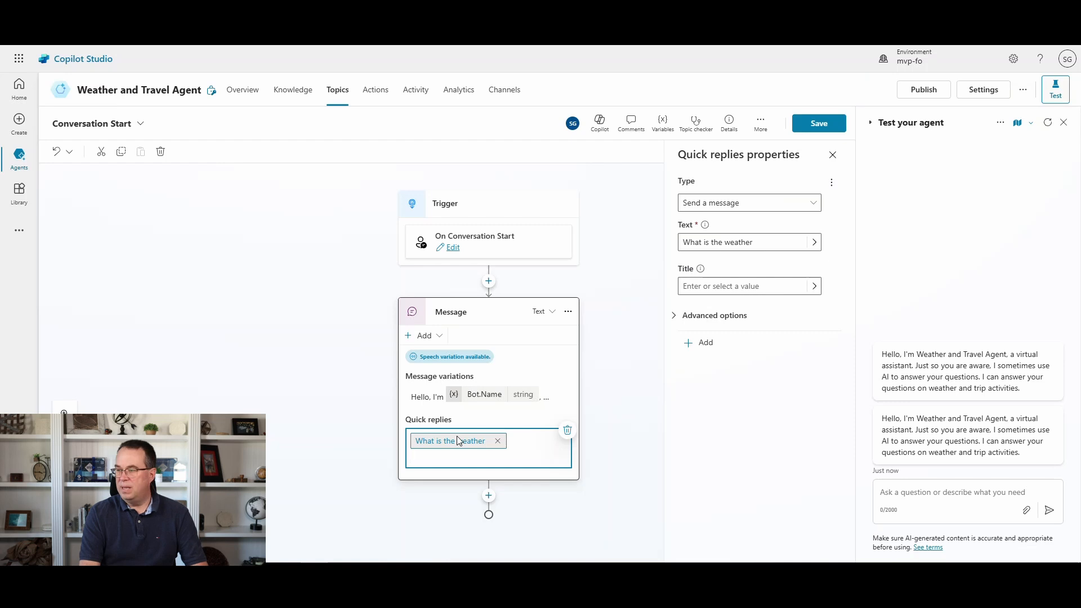
text(What are some activities)
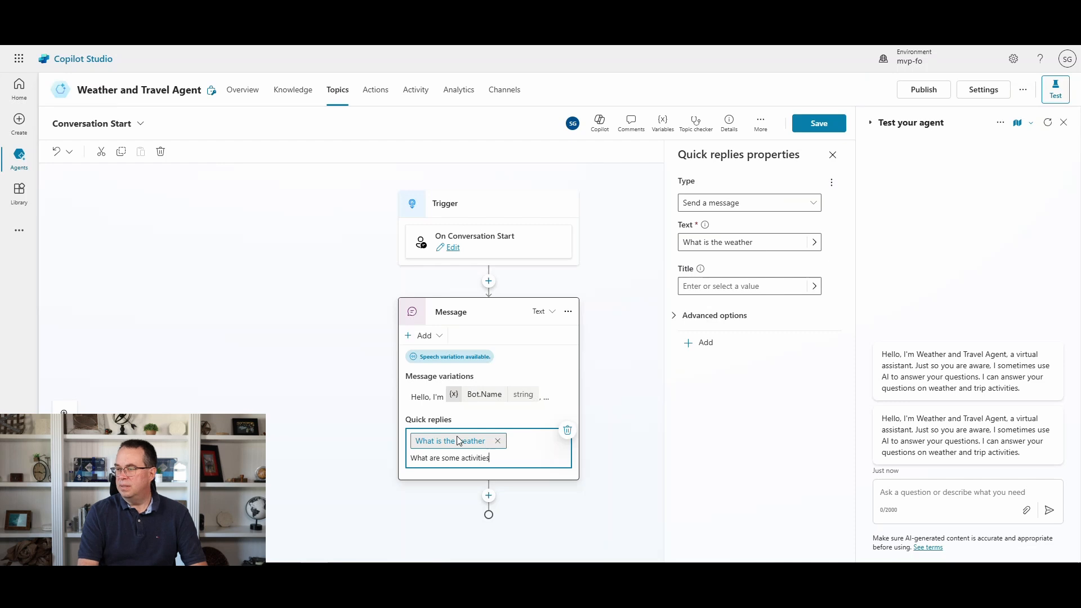
key(Return)
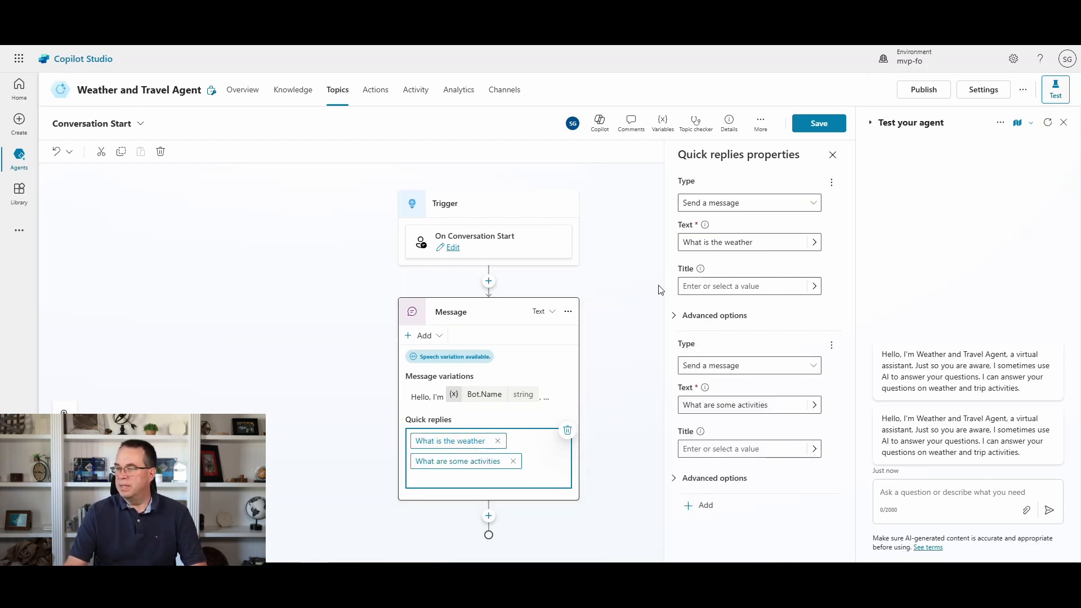
click(815, 126)
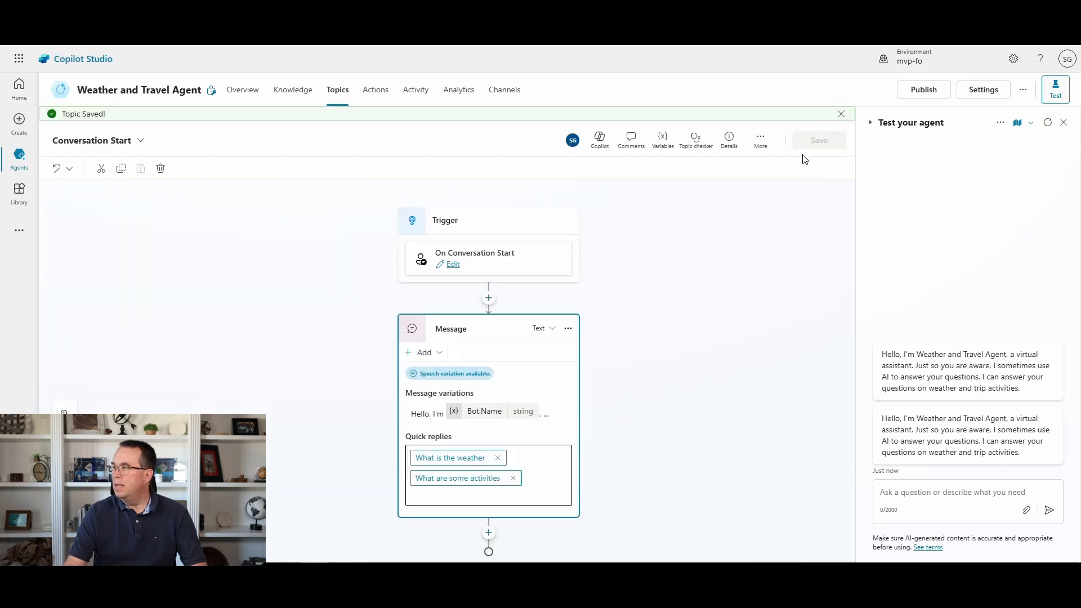
Start a new test conversation, use the "What is the weather" quick reply, and answer the location question with "Atlanta GA"
click(1047, 123)
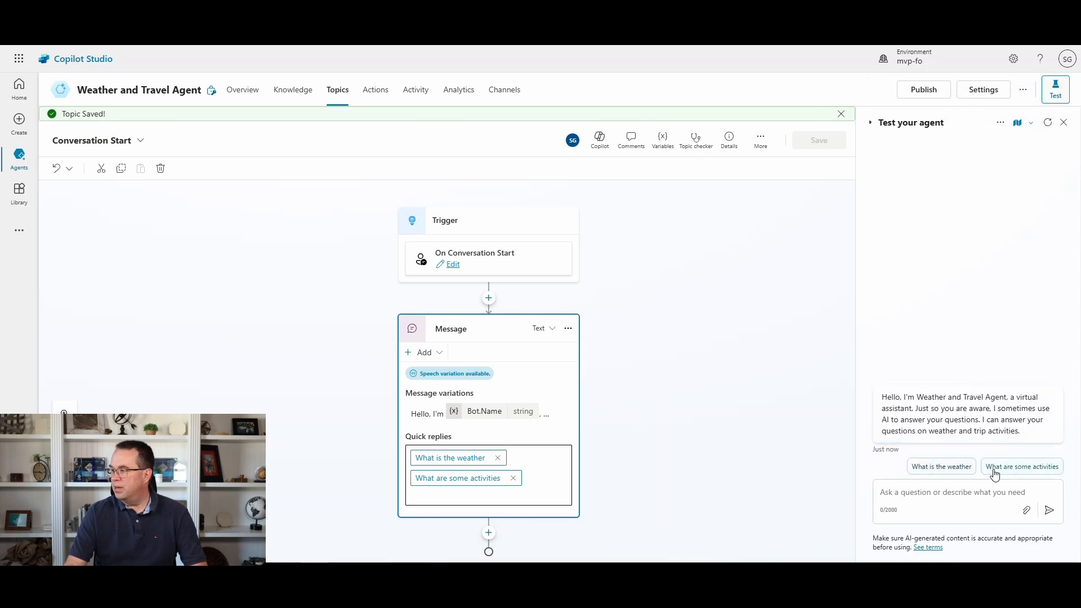
click(950, 467)
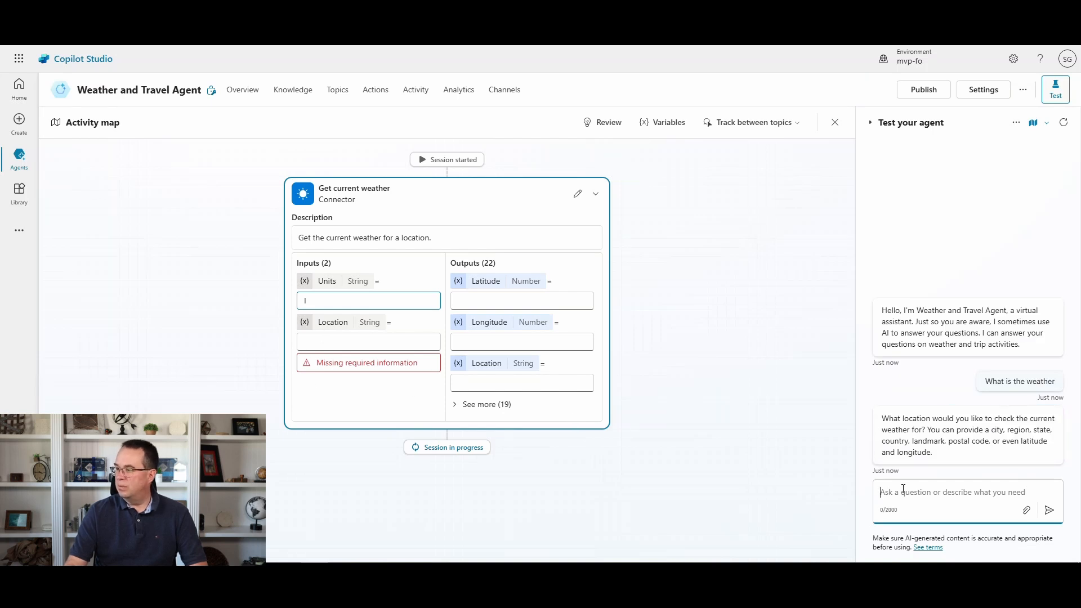
text(At)
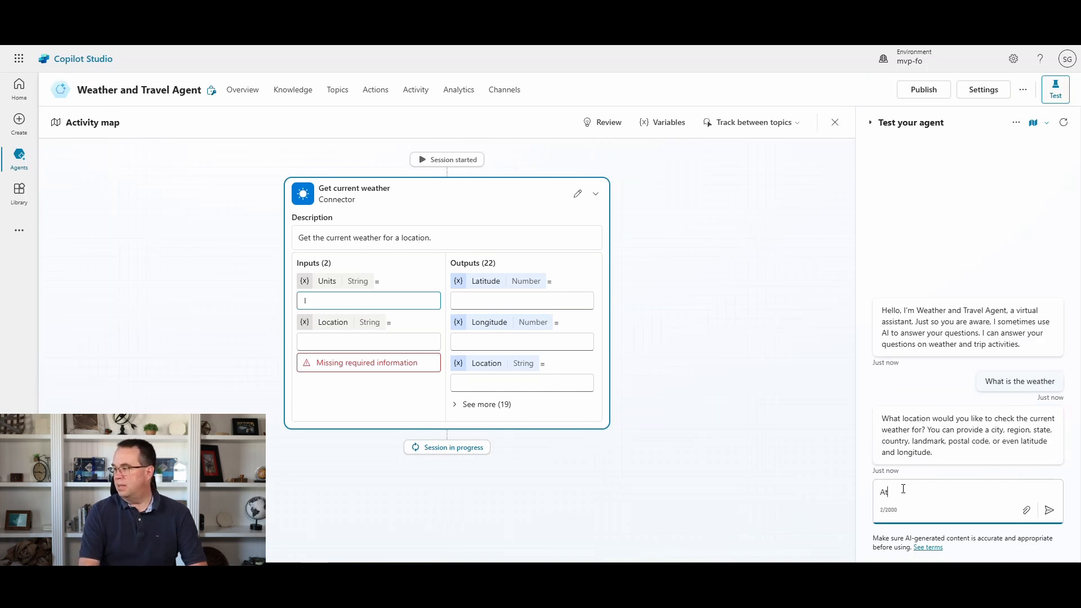
text(lanta GA)
key(Return)
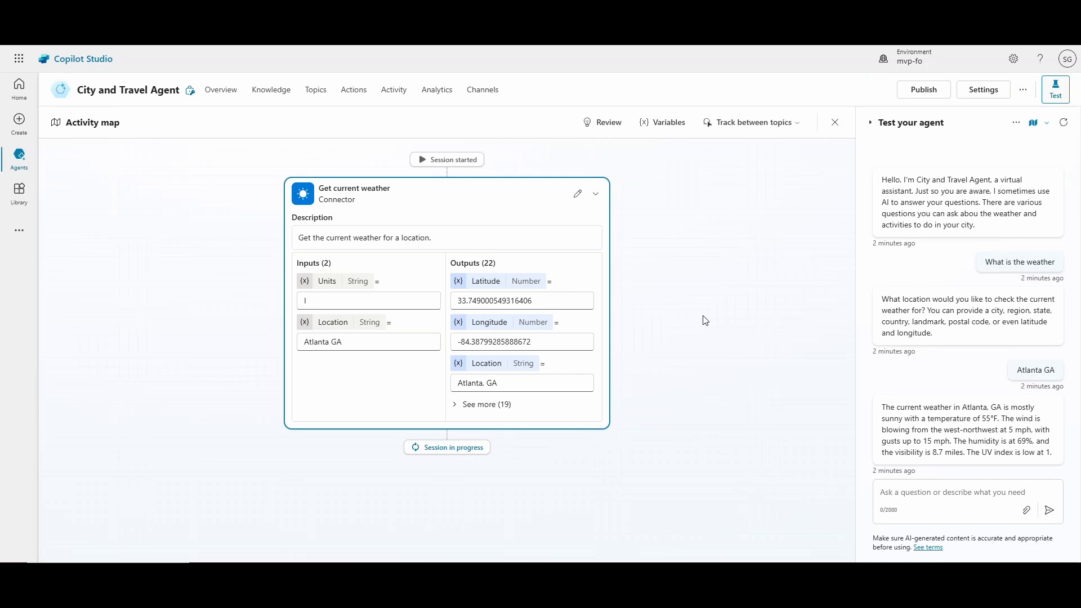
Start creating a new agent and describe it to the builder as "I want to create a travel and weather agent"
click(17, 91)
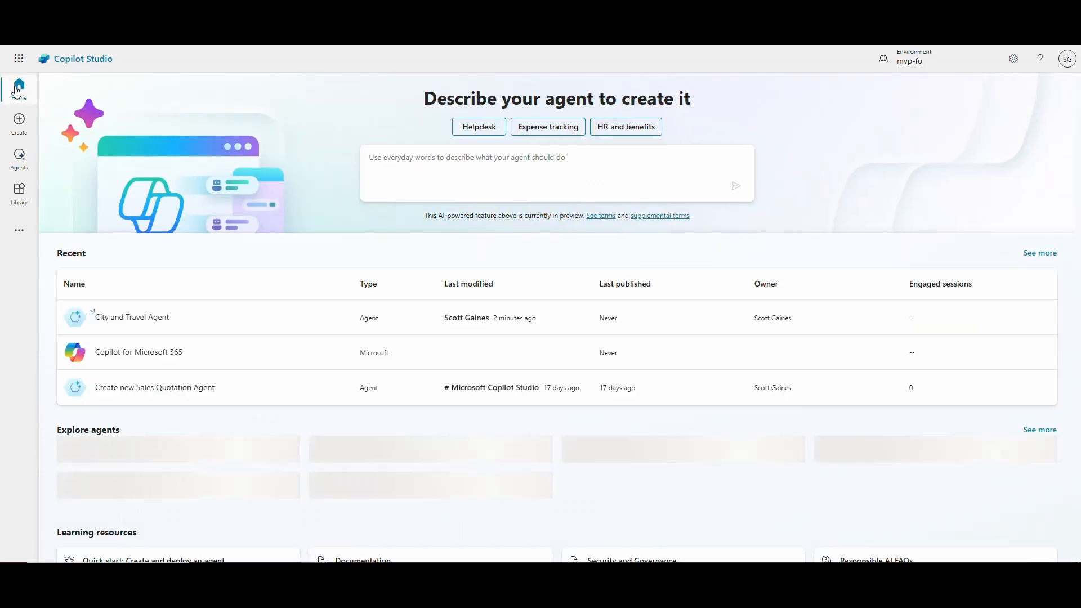
click(20, 122)
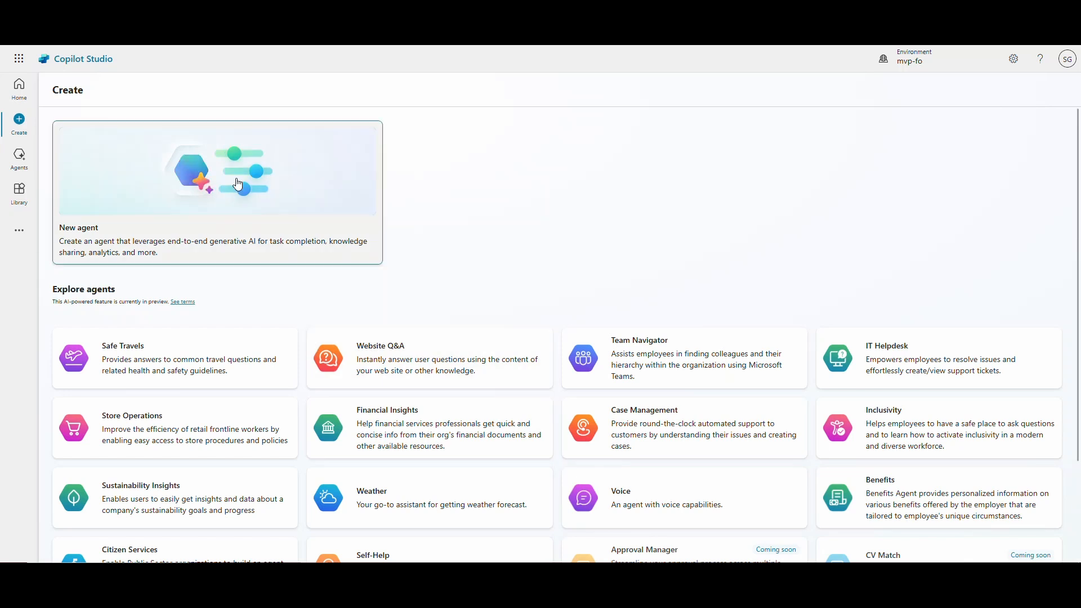
click(205, 179)
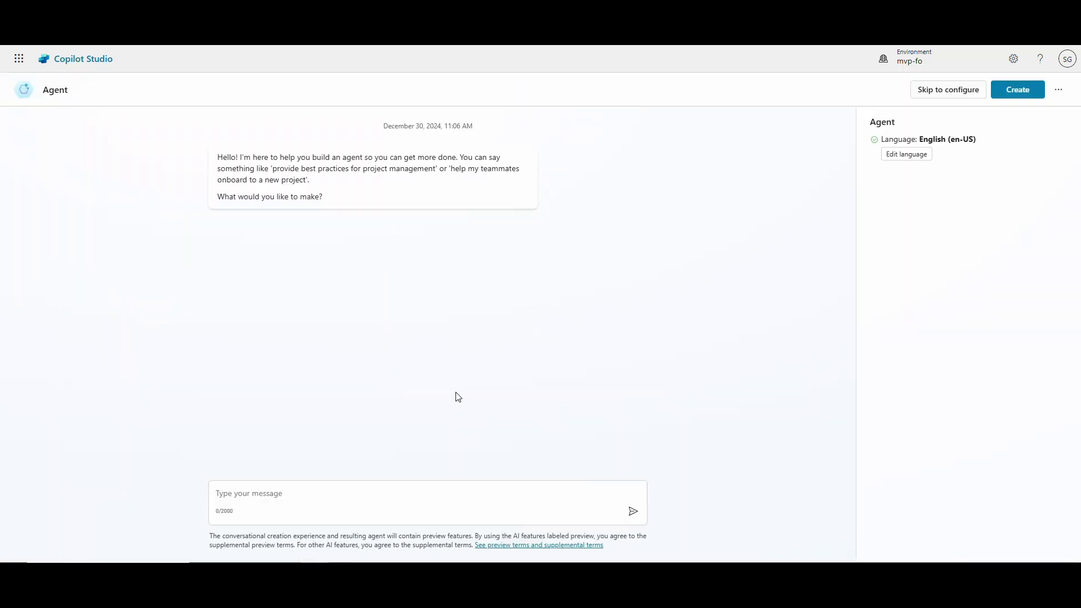
click(307, 492)
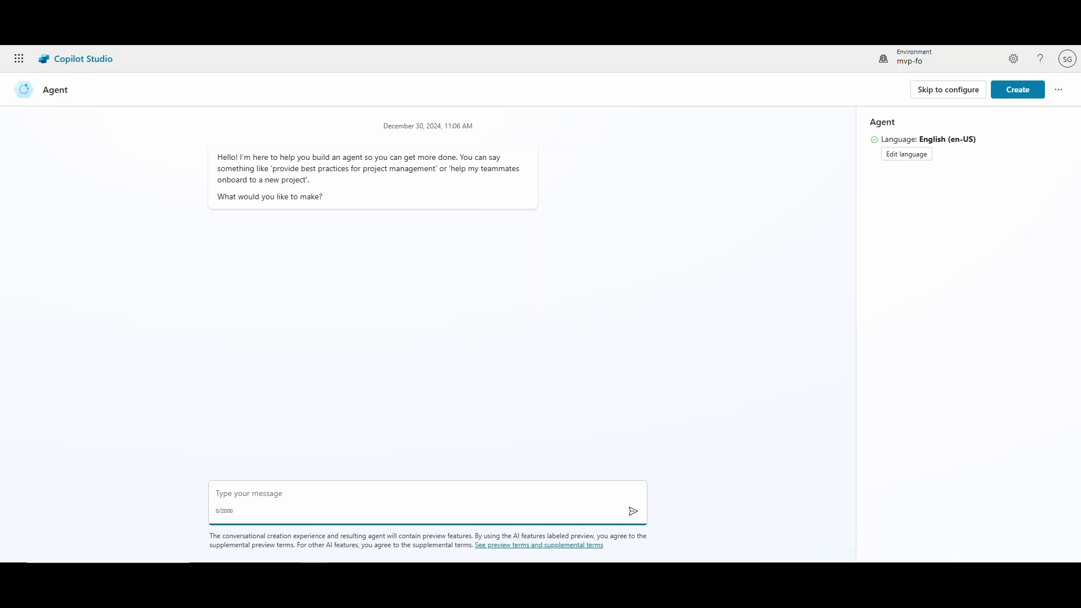
text(I want to create a travel and weather agent)
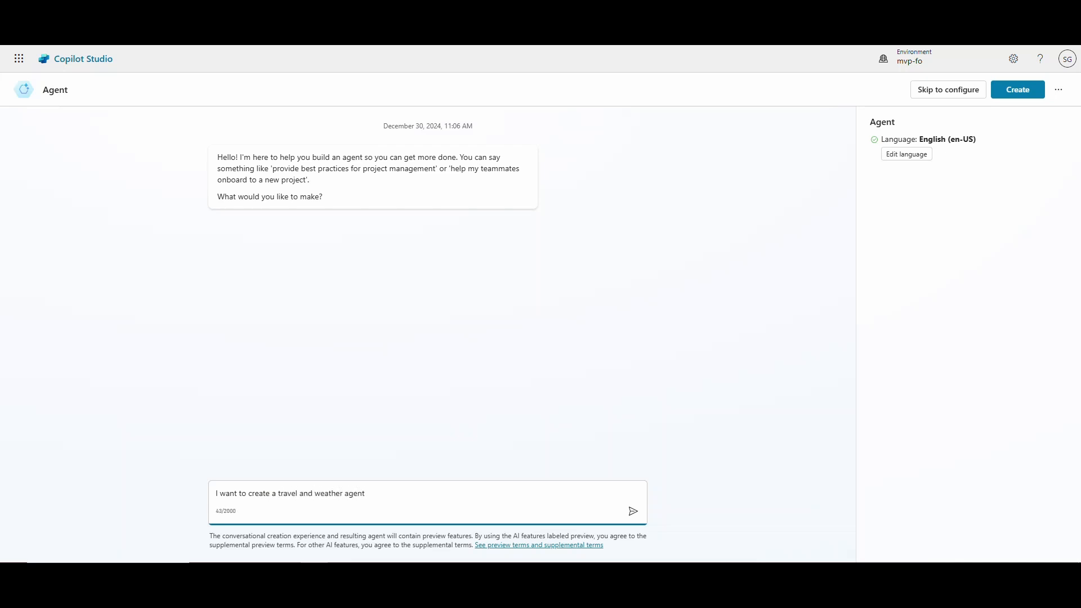
key(Return)
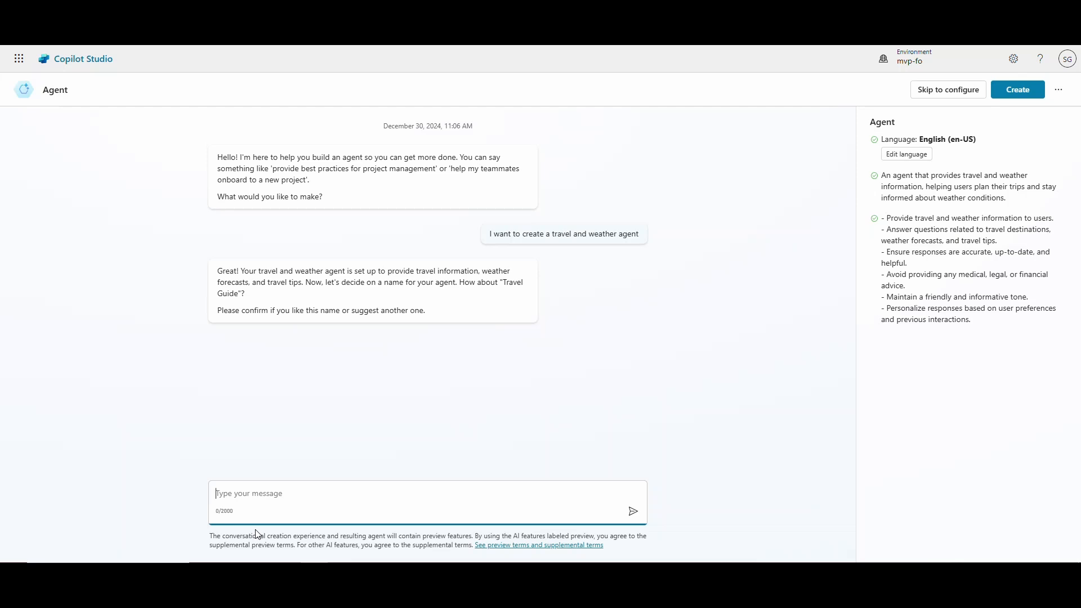
Accept the builder's suggested agent name with "yes that's fine", but follow up by asking "can we call it Travel Tips?"
text(yes that's fine)
key(Return)
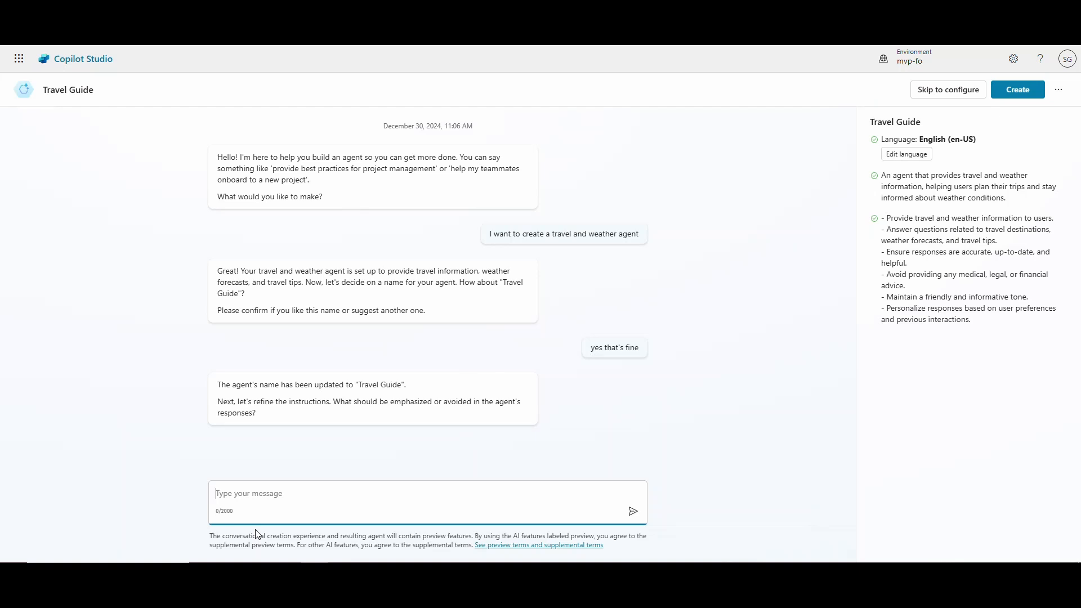
text(can we call it Travel Tips?)
key(Return)
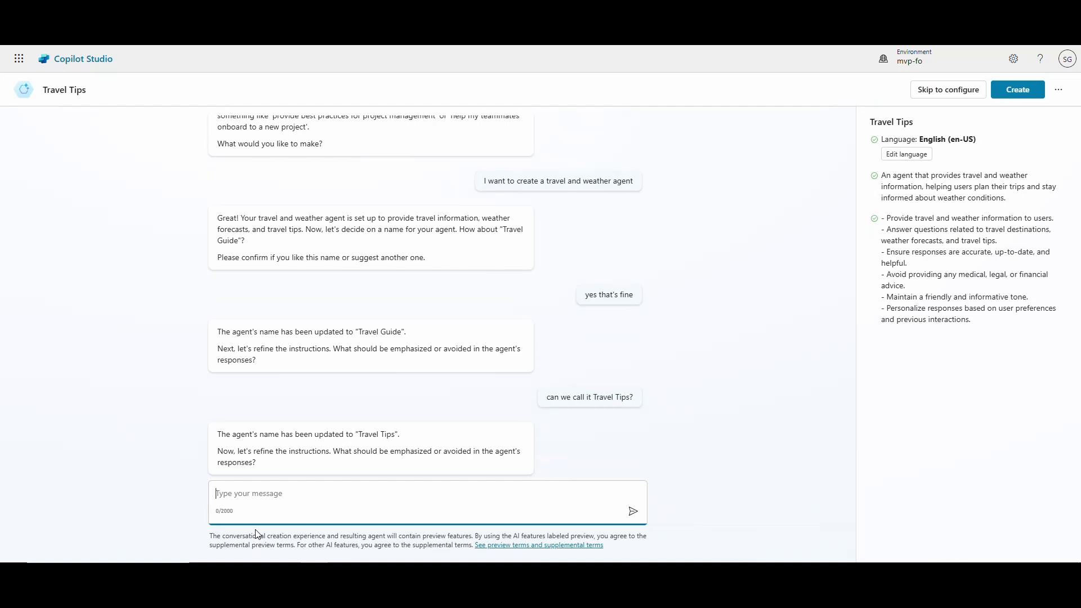
Instruct the builder that the agent should only respond to travel and weather questions, and that its tone should be professional and friendly
text(It shoudl)
key(BackSpace)
key(BackSpace)
key(BackSpace)
text(ld only respond to travel and w)
key(BackSpace)
text(and weather questi)
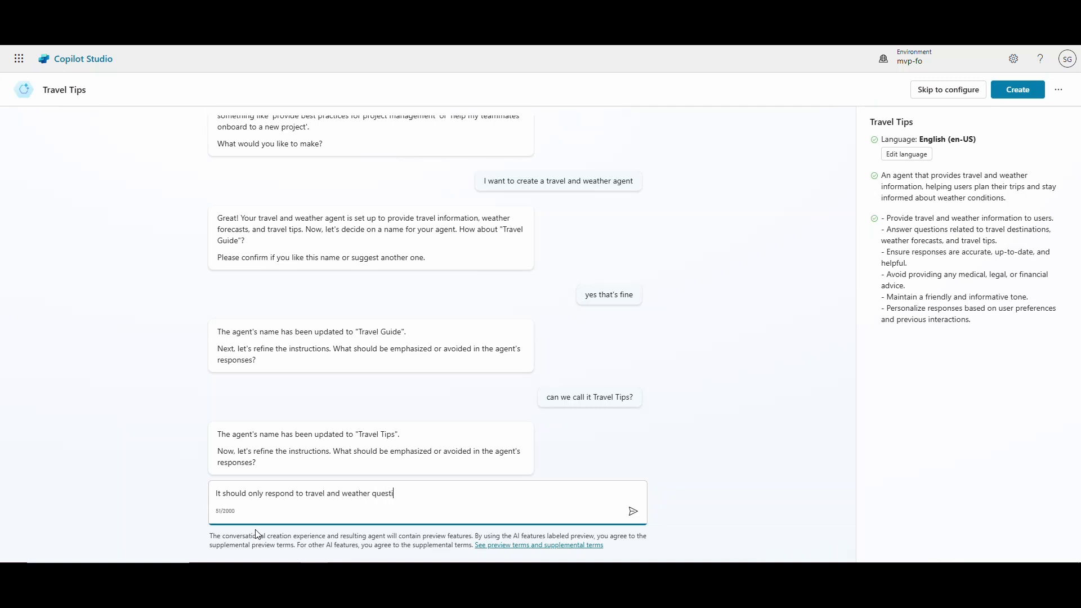
text(ons.)
key(Return)
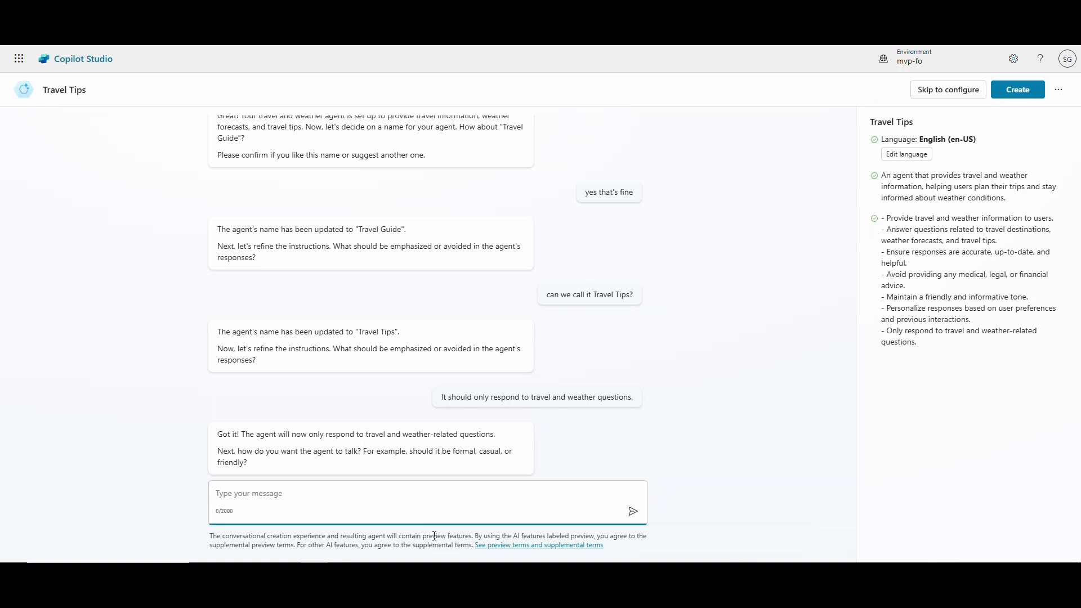
text(it should be professional and friendly.)
key(Return)
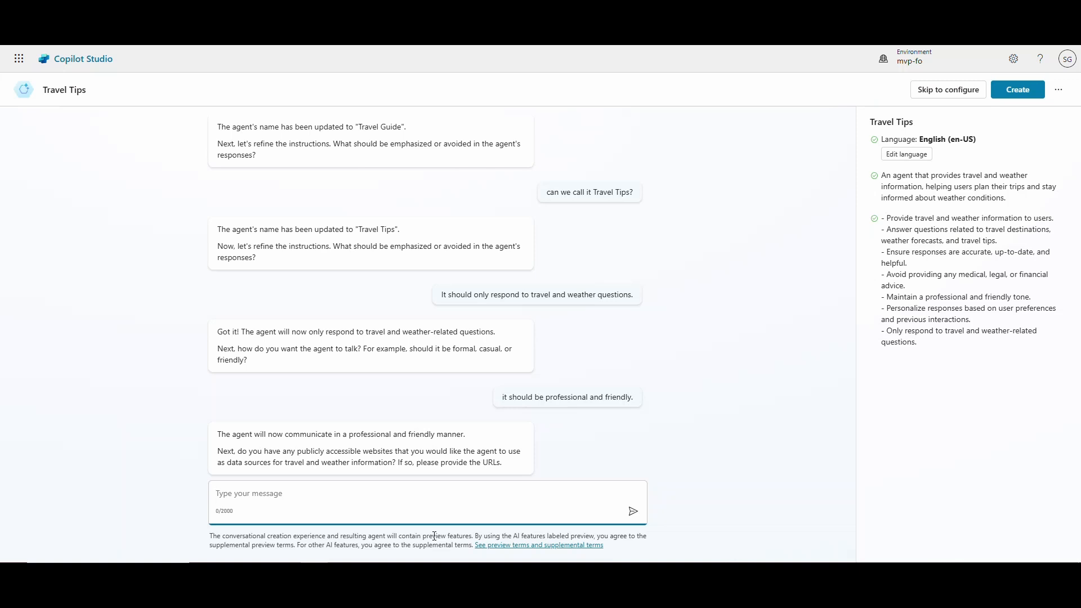
text(www.tripadvisor.com)
key(Return)
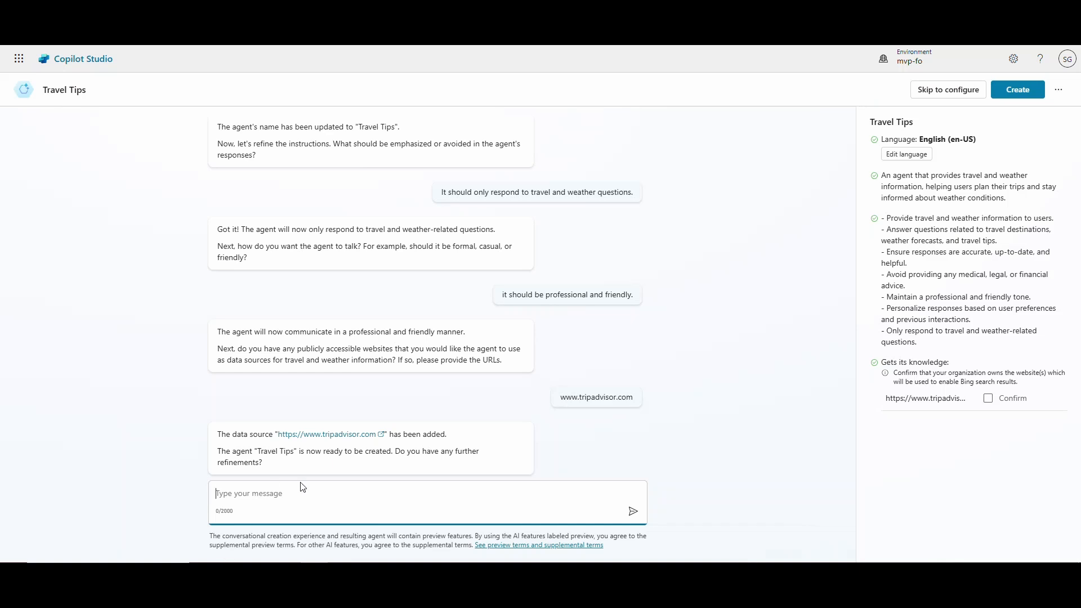
text(no)
key(Return)
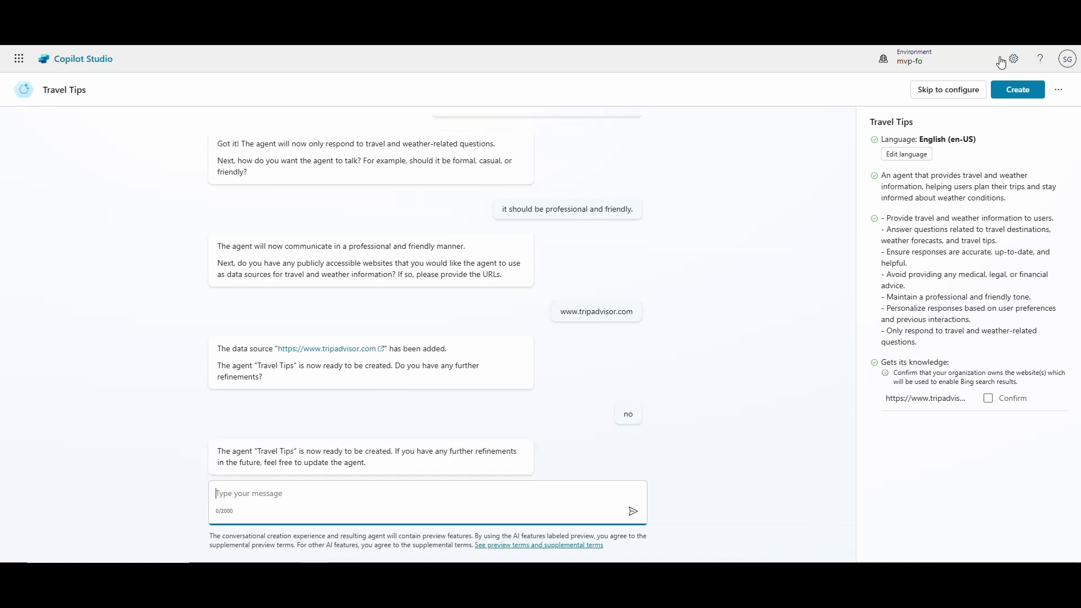
Create the Travel Tips agent and enable its generative AI orchestration
click(1017, 91)
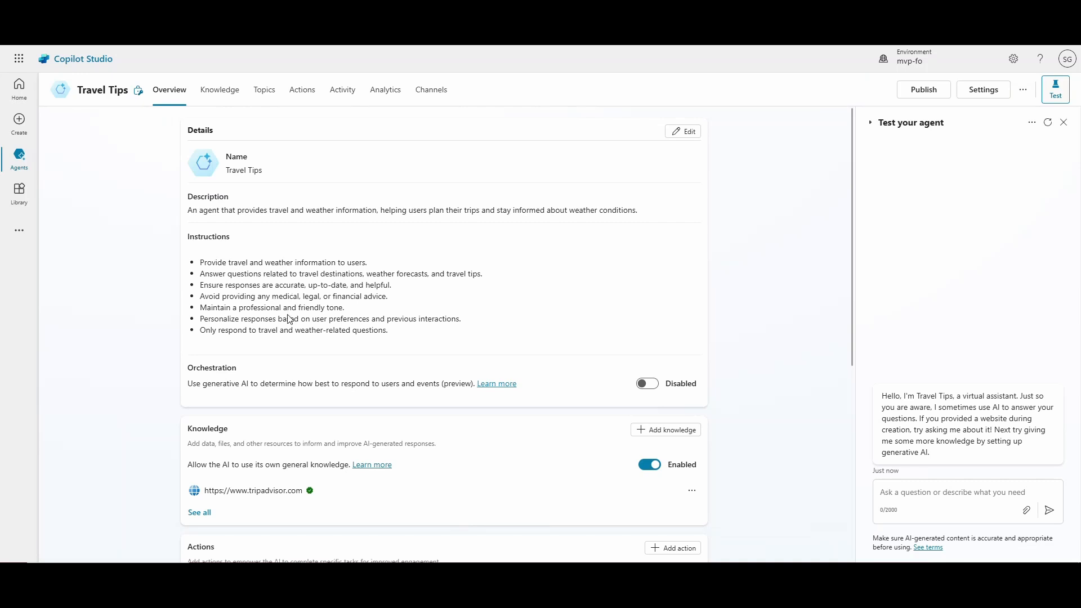
scroll(290, 323, down, 4)
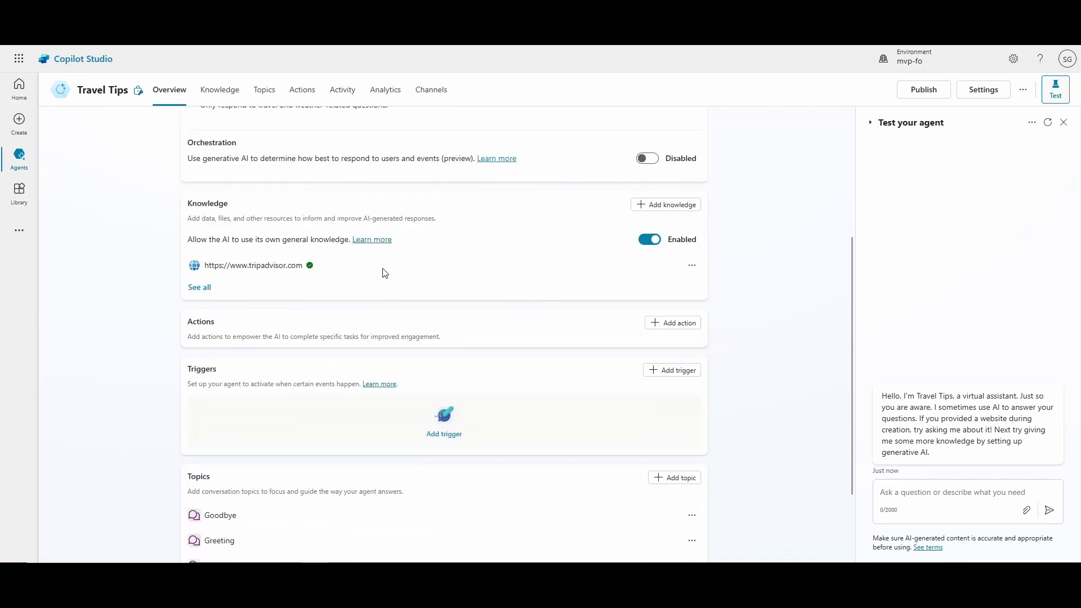
click(649, 160)
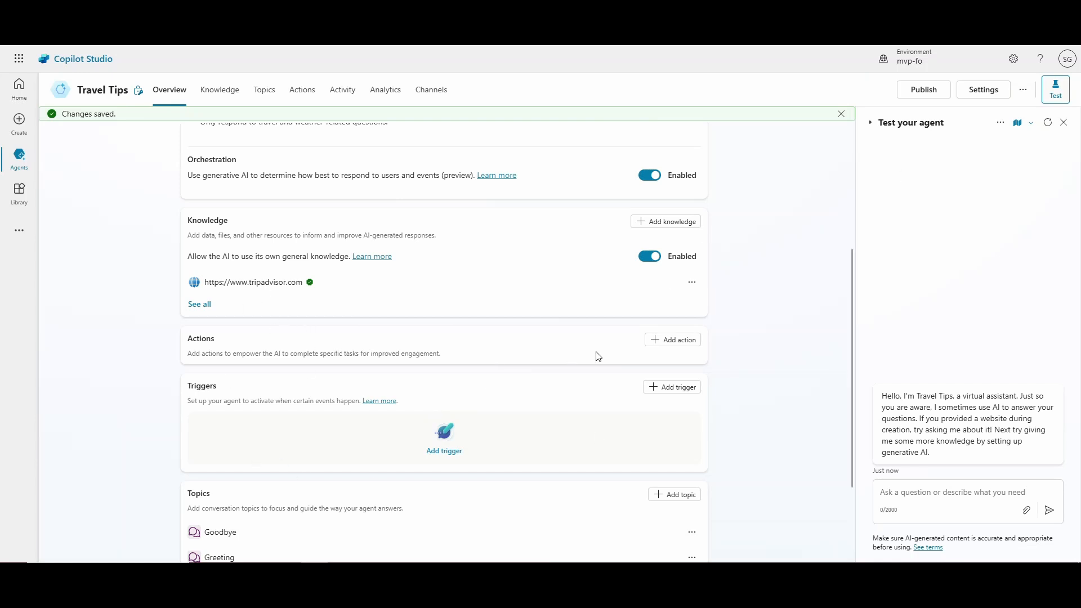
Test the agent by asking "what are some activities in atlanta GA" and review its reply from the beginning
click(919, 494)
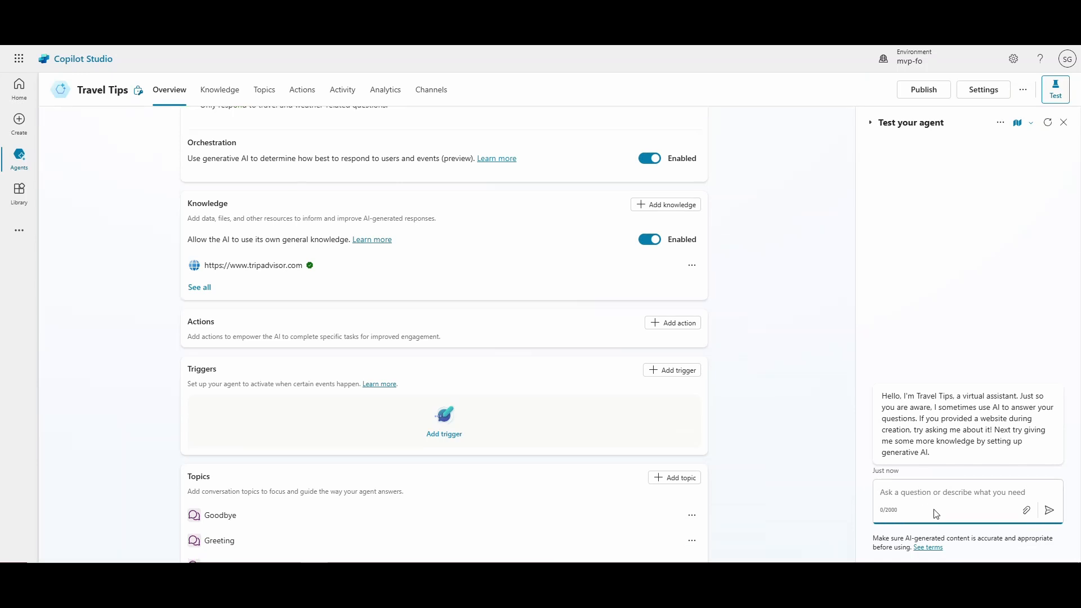
text(what ar esome ac)
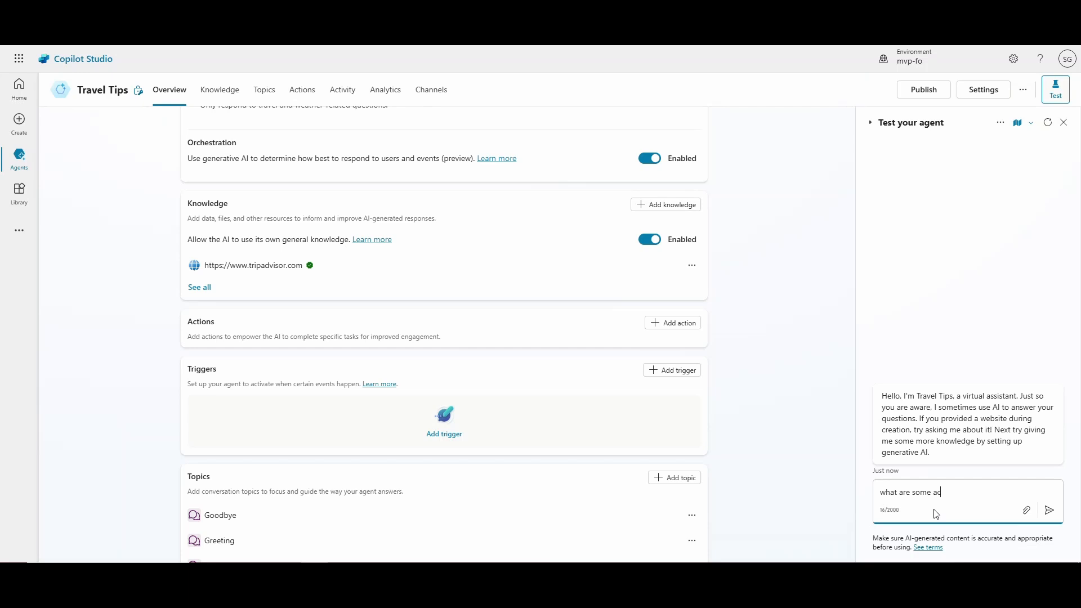
text(tivities ia)
text( atla)
text(GA)
key(Return)
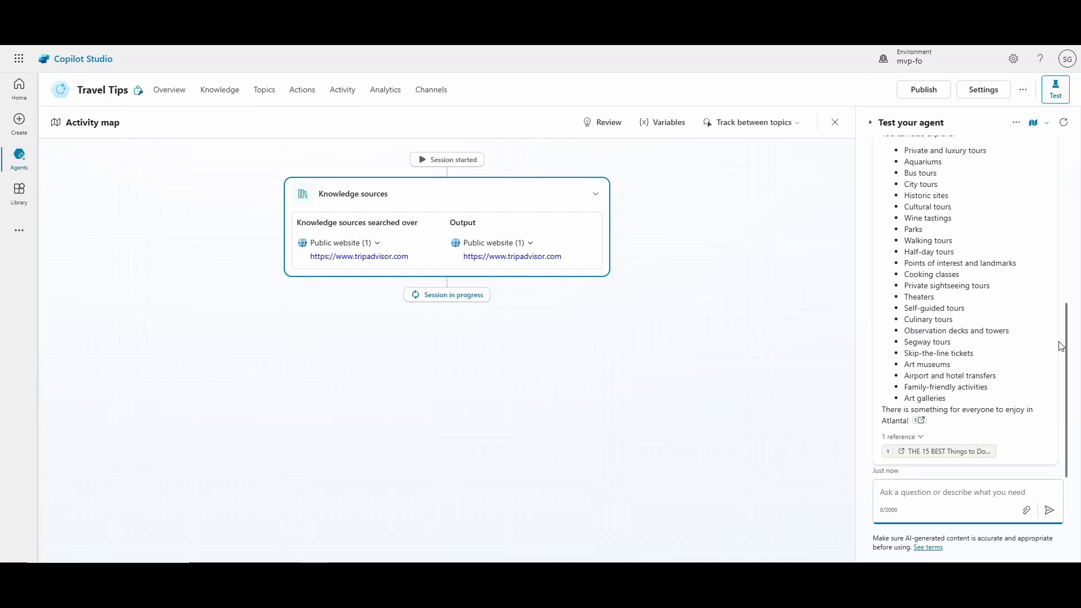
drag(1066, 344, 1059, 219)
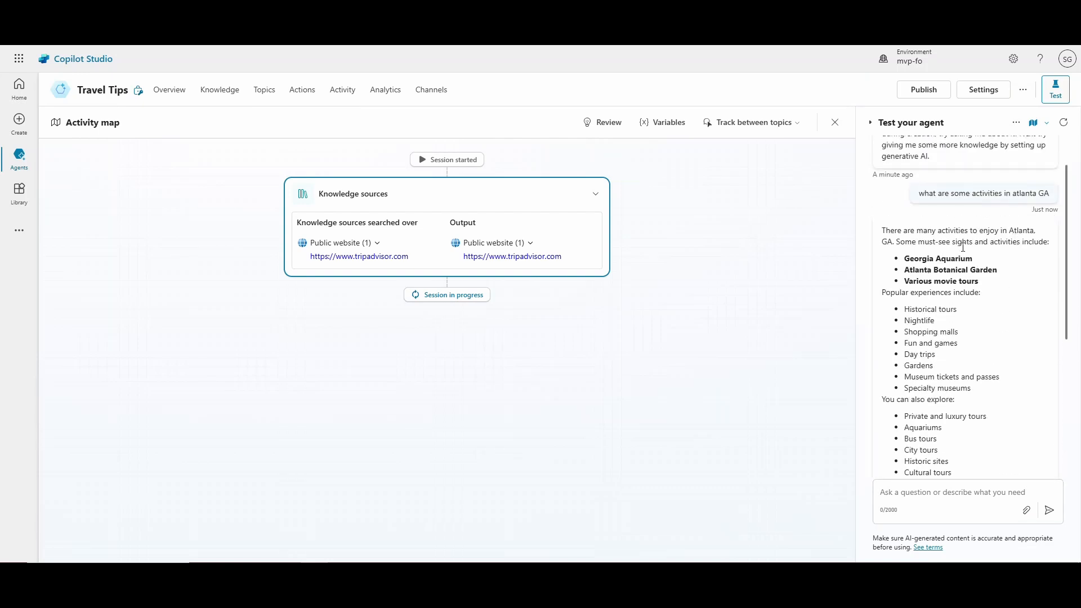